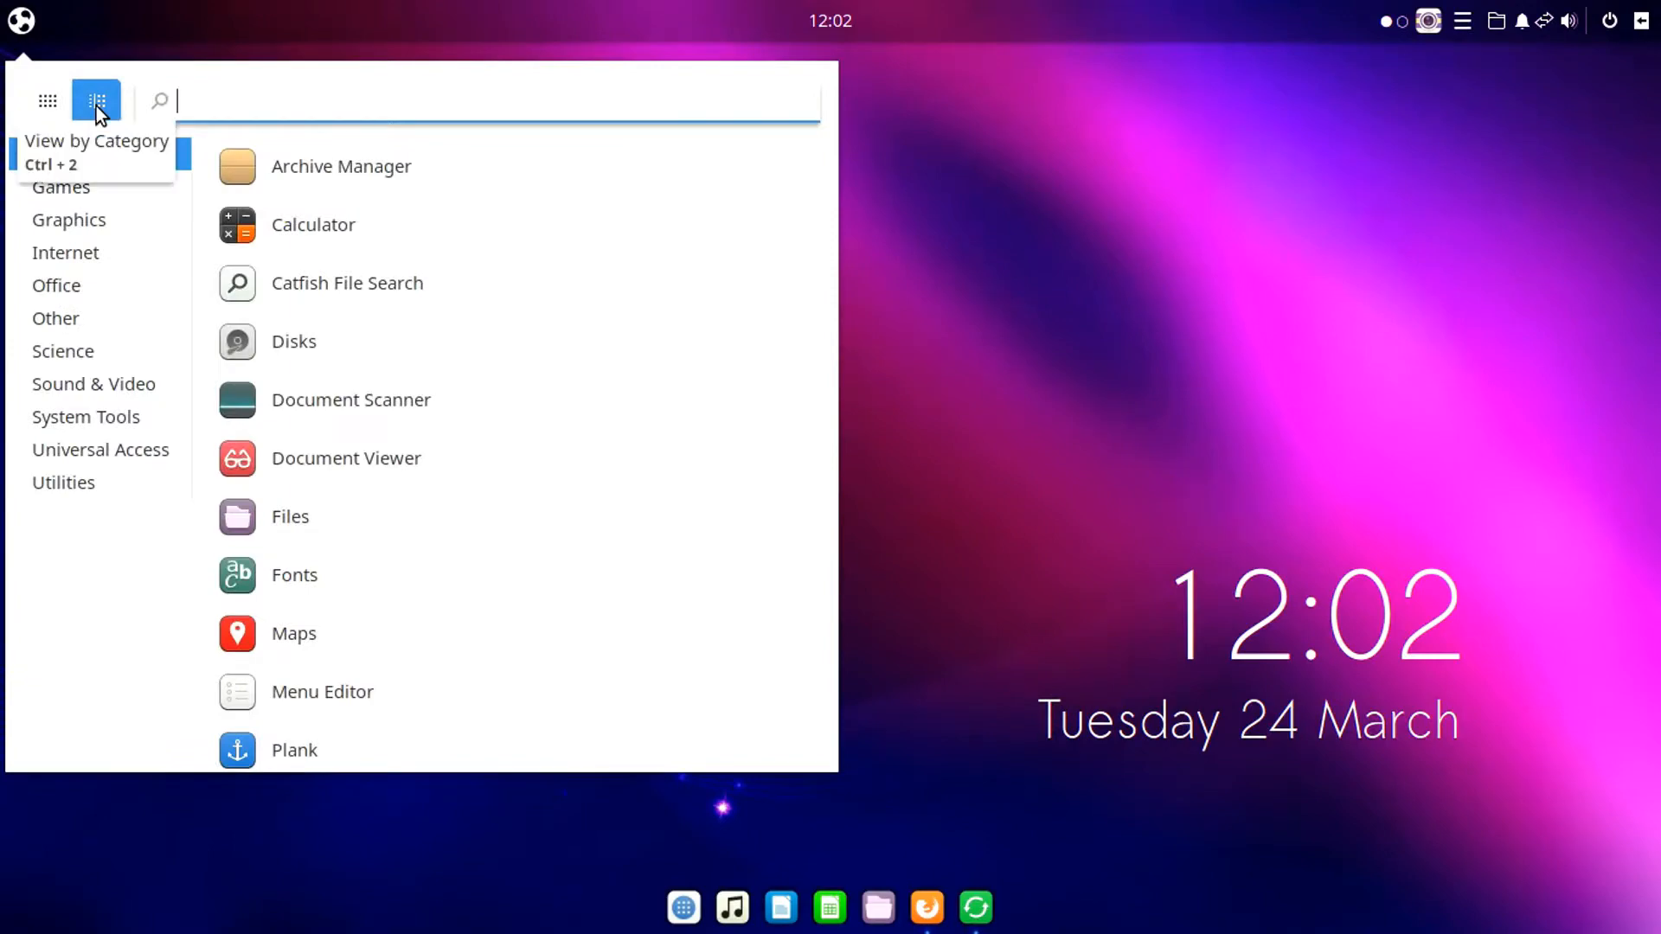
Browse the Accessories applications, close the open terminal window and view the home folder's contents in the file manager.
scroll(393, 357, "down", 5)
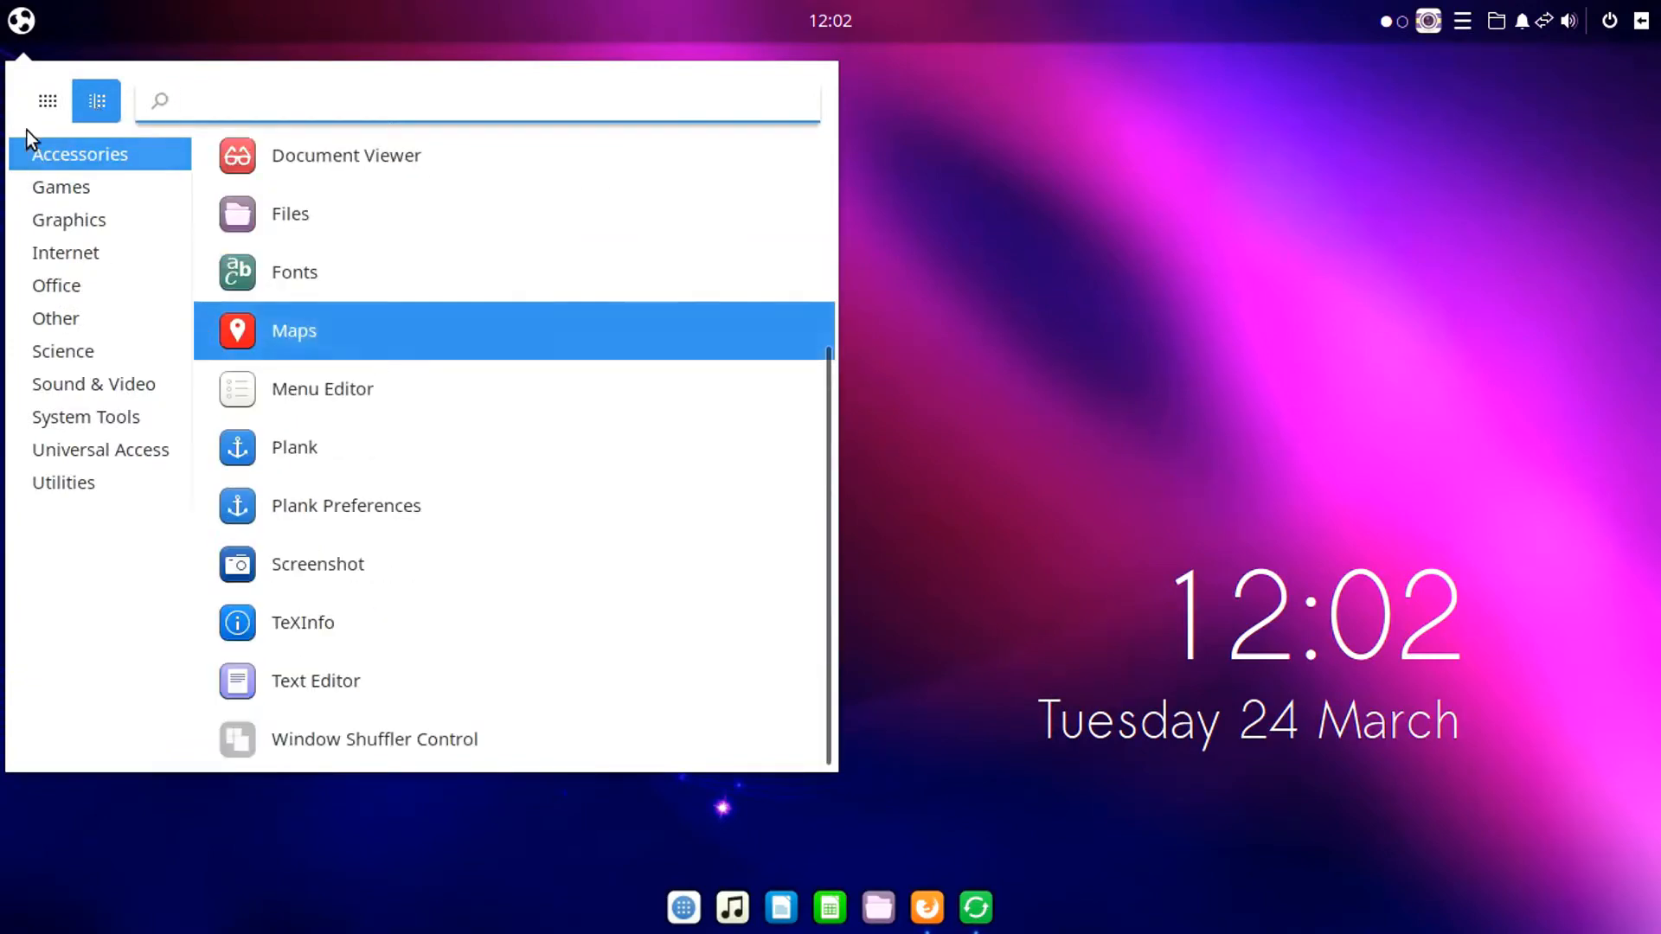
left_click(21, 21)
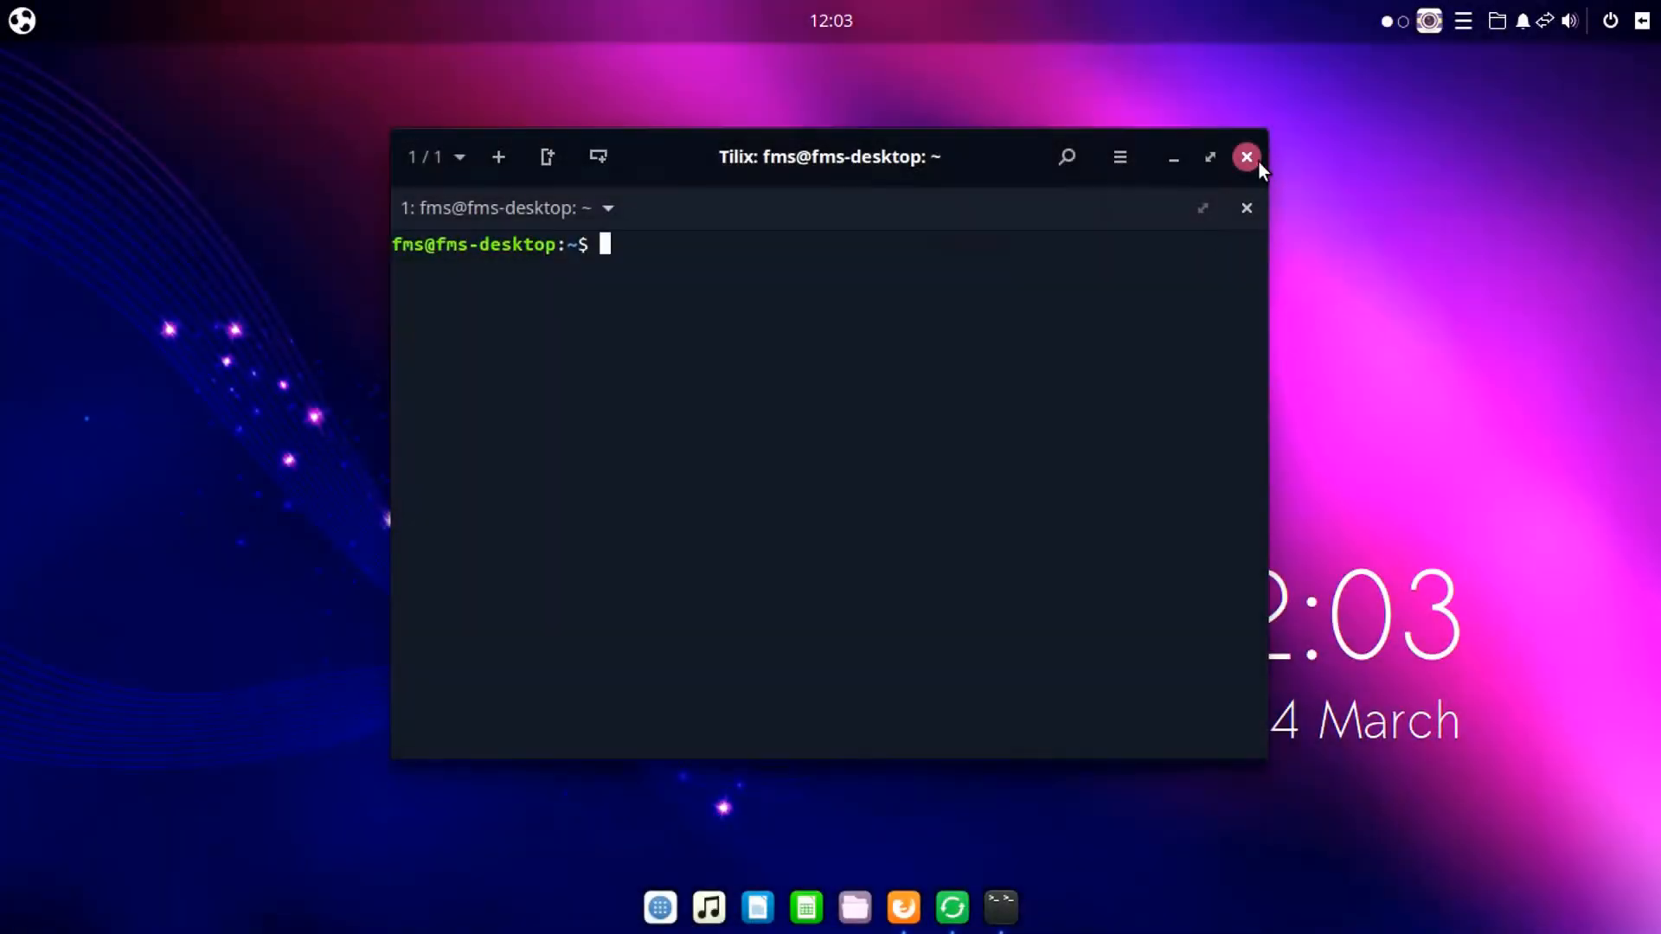
left_click(1246, 159)
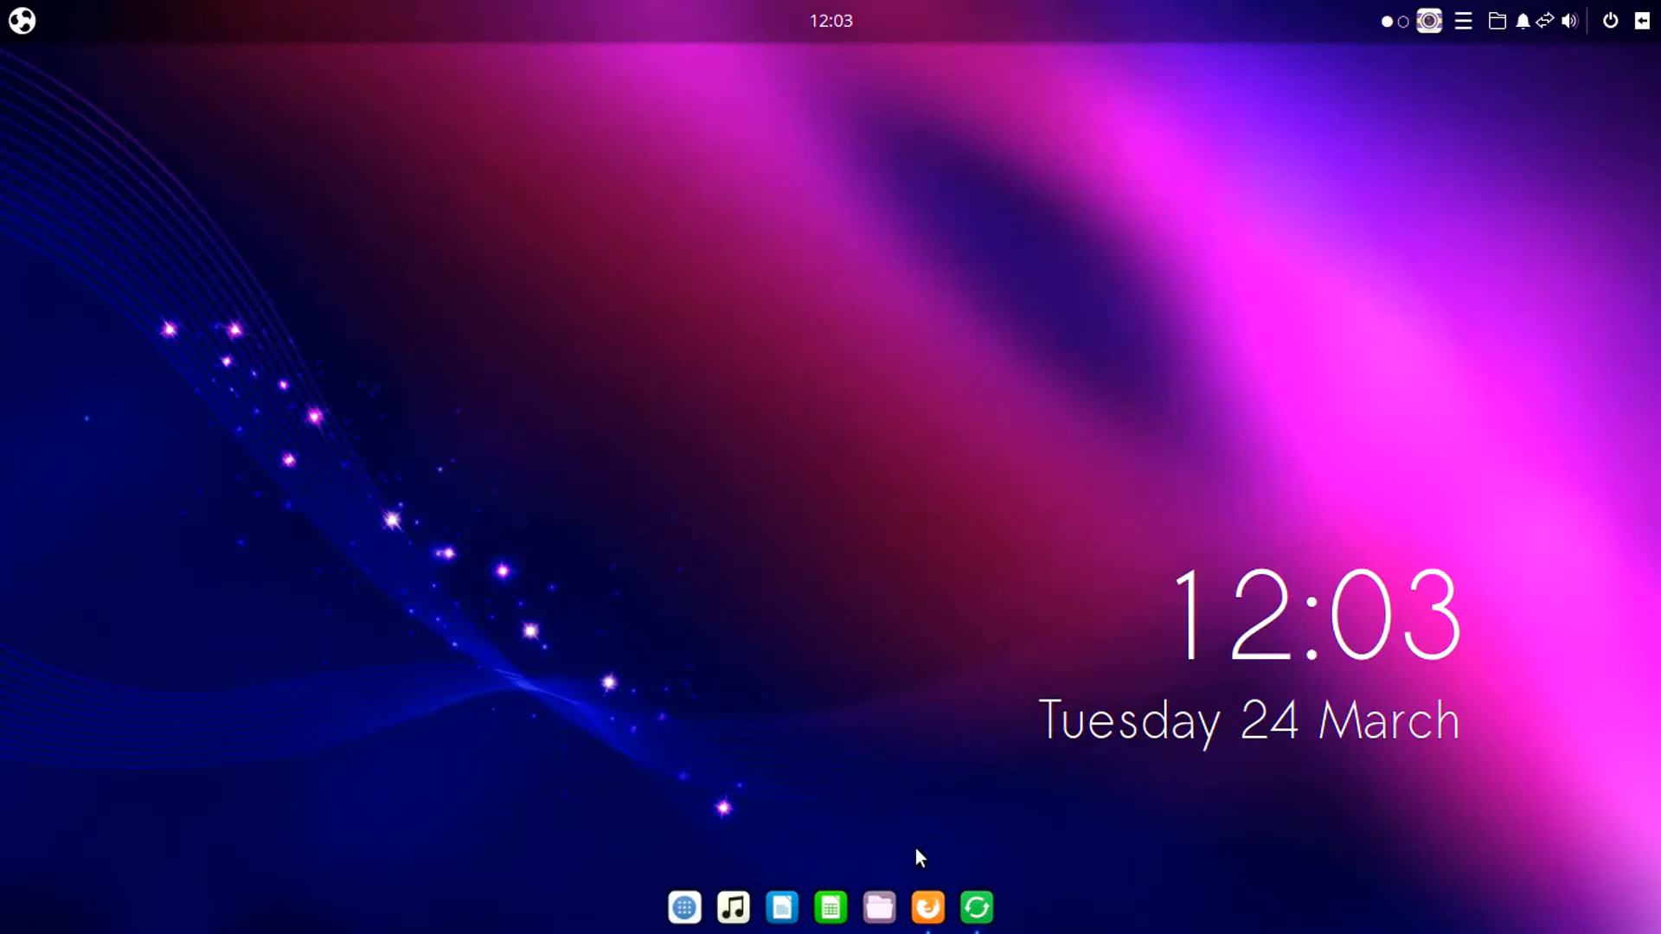
left_click(881, 907)
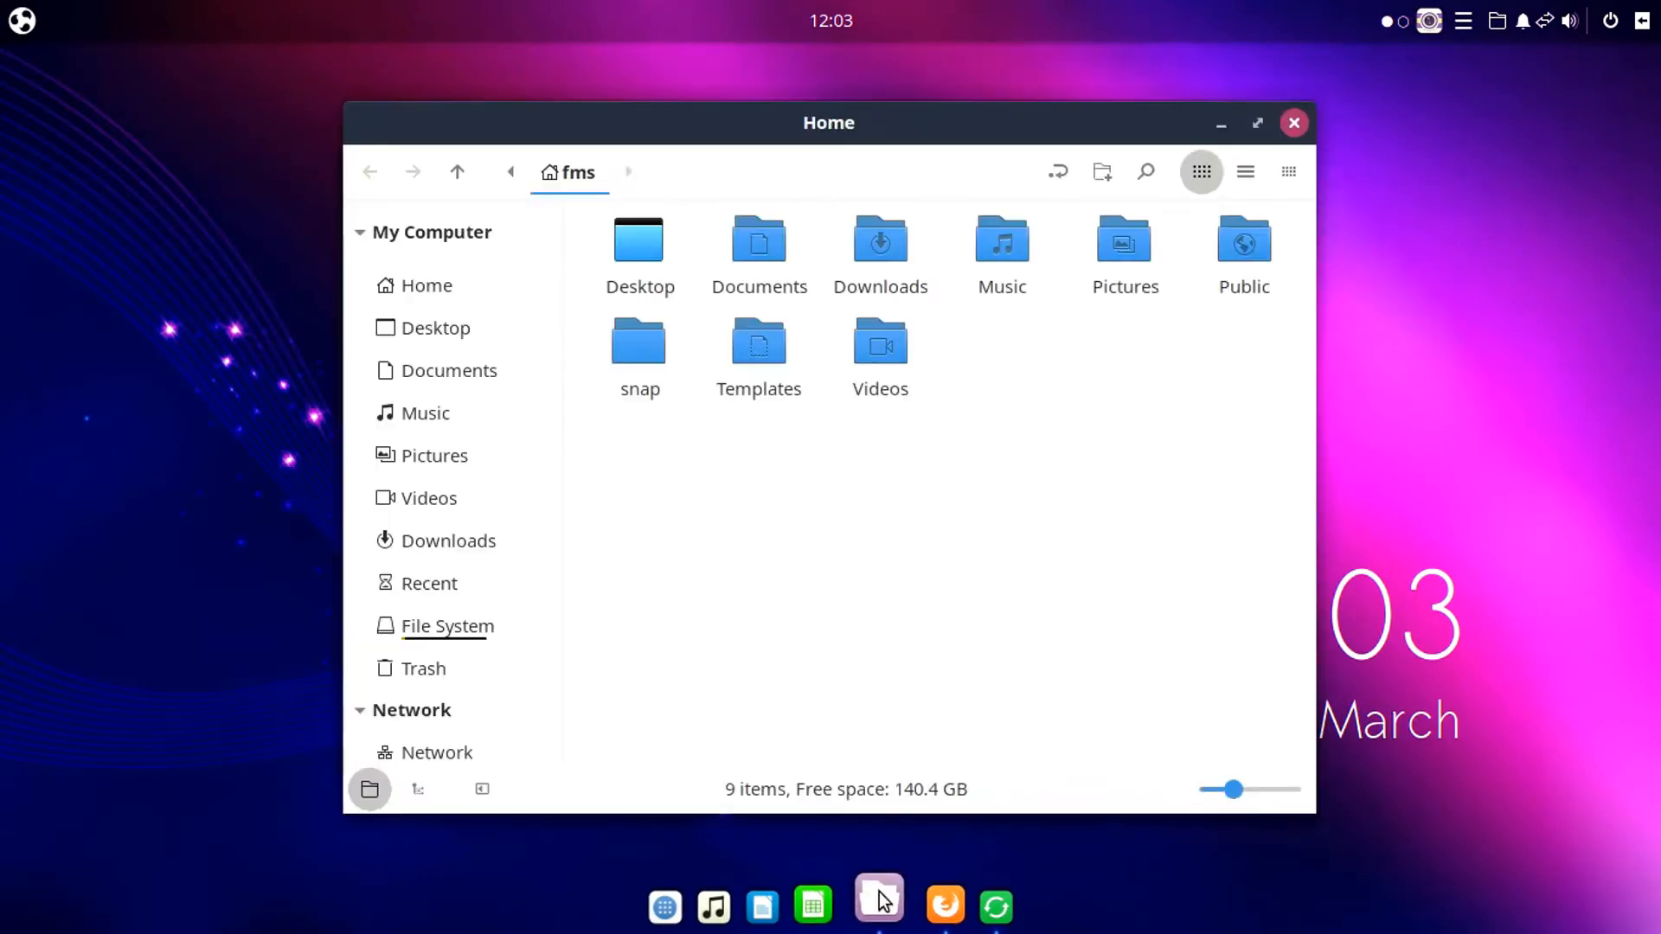
left_click(1295, 123)
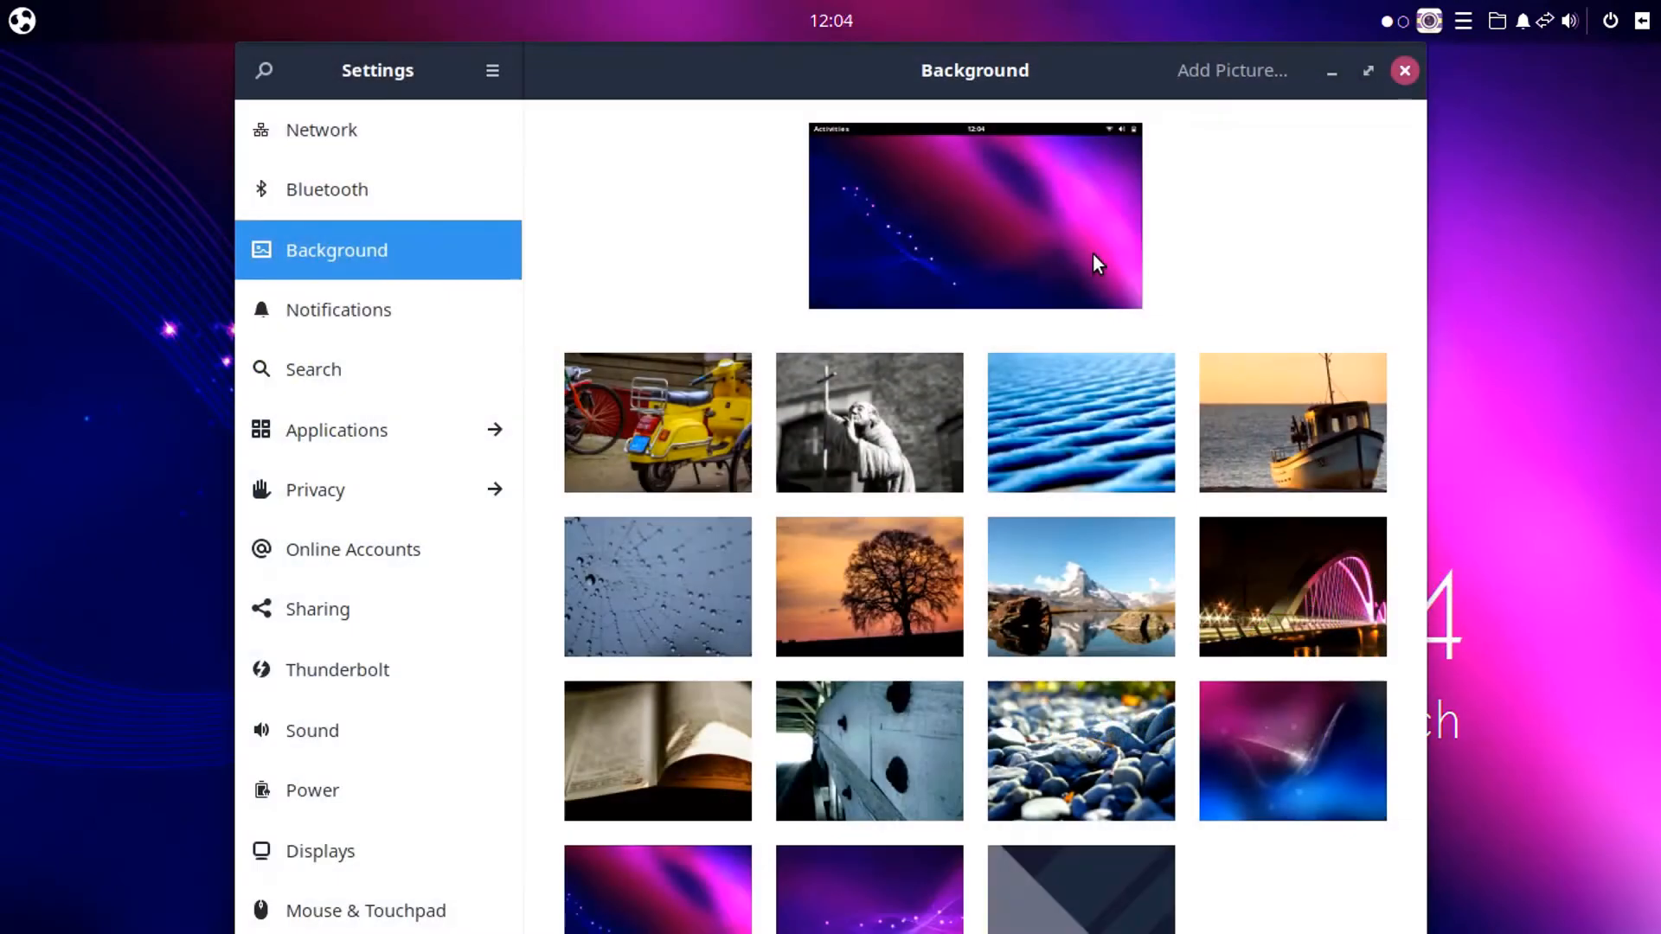
Try the purple wallpaper with the horizontal line of stars, restore the original background and close the settings.
scroll(1208, 485, "down", 2)
left_click(834, 836)
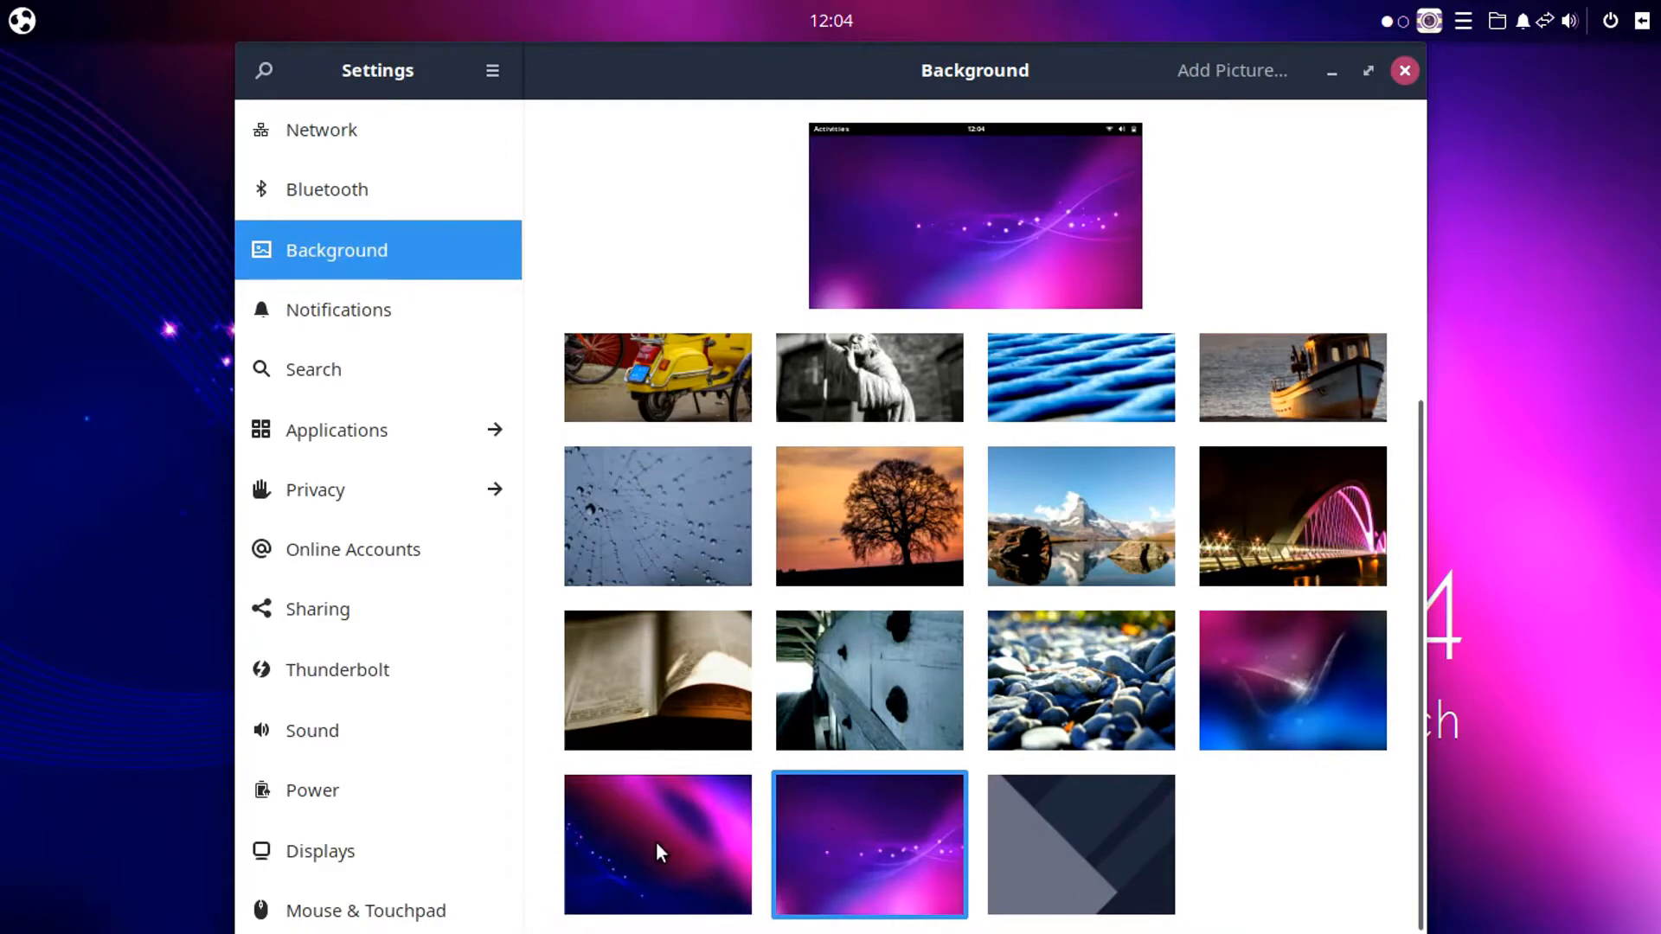
left_click(613, 843)
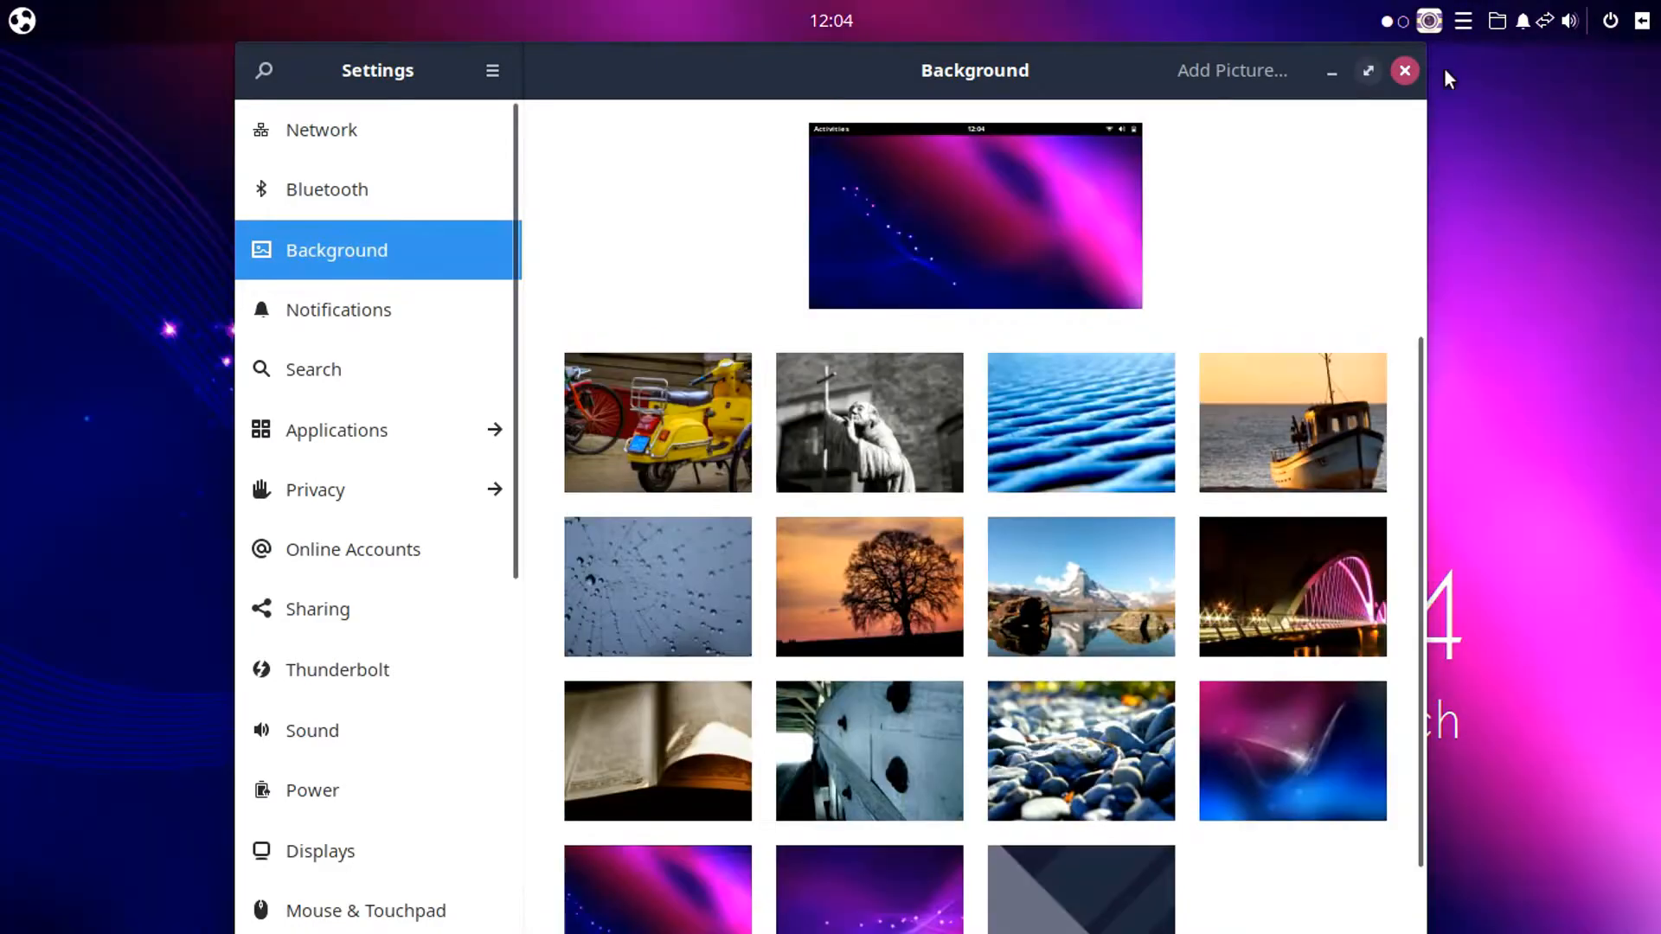
left_click(1405, 71)
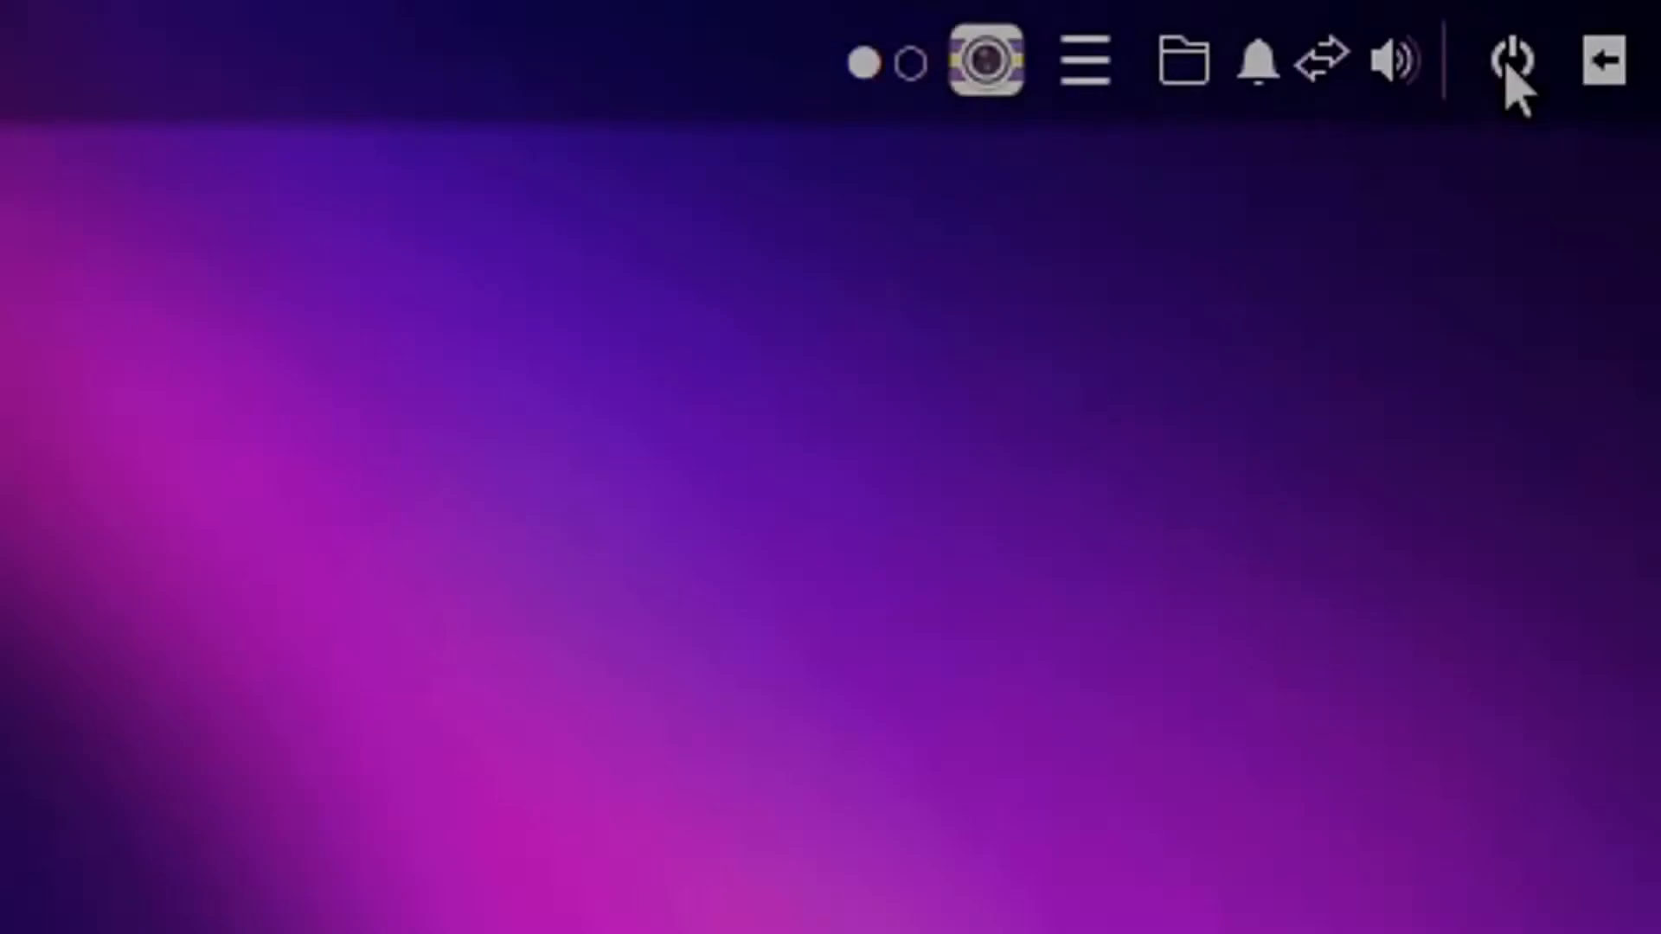
View the session and power options for the current account.
left_click(1611, 22)
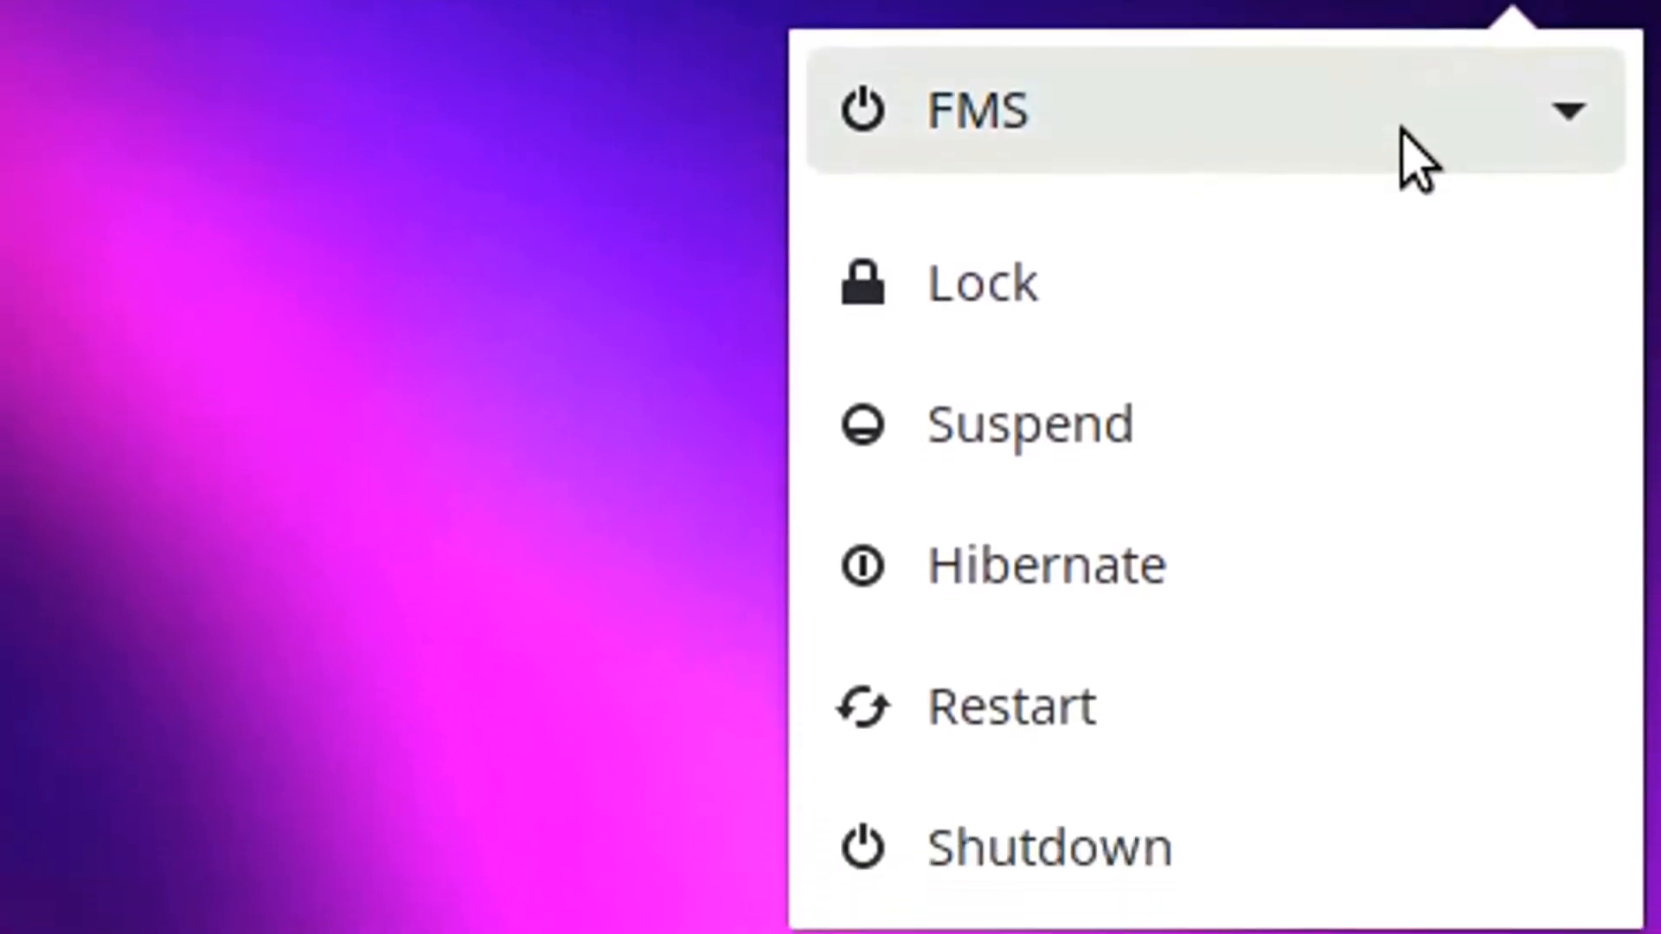
left_click(1403, 130)
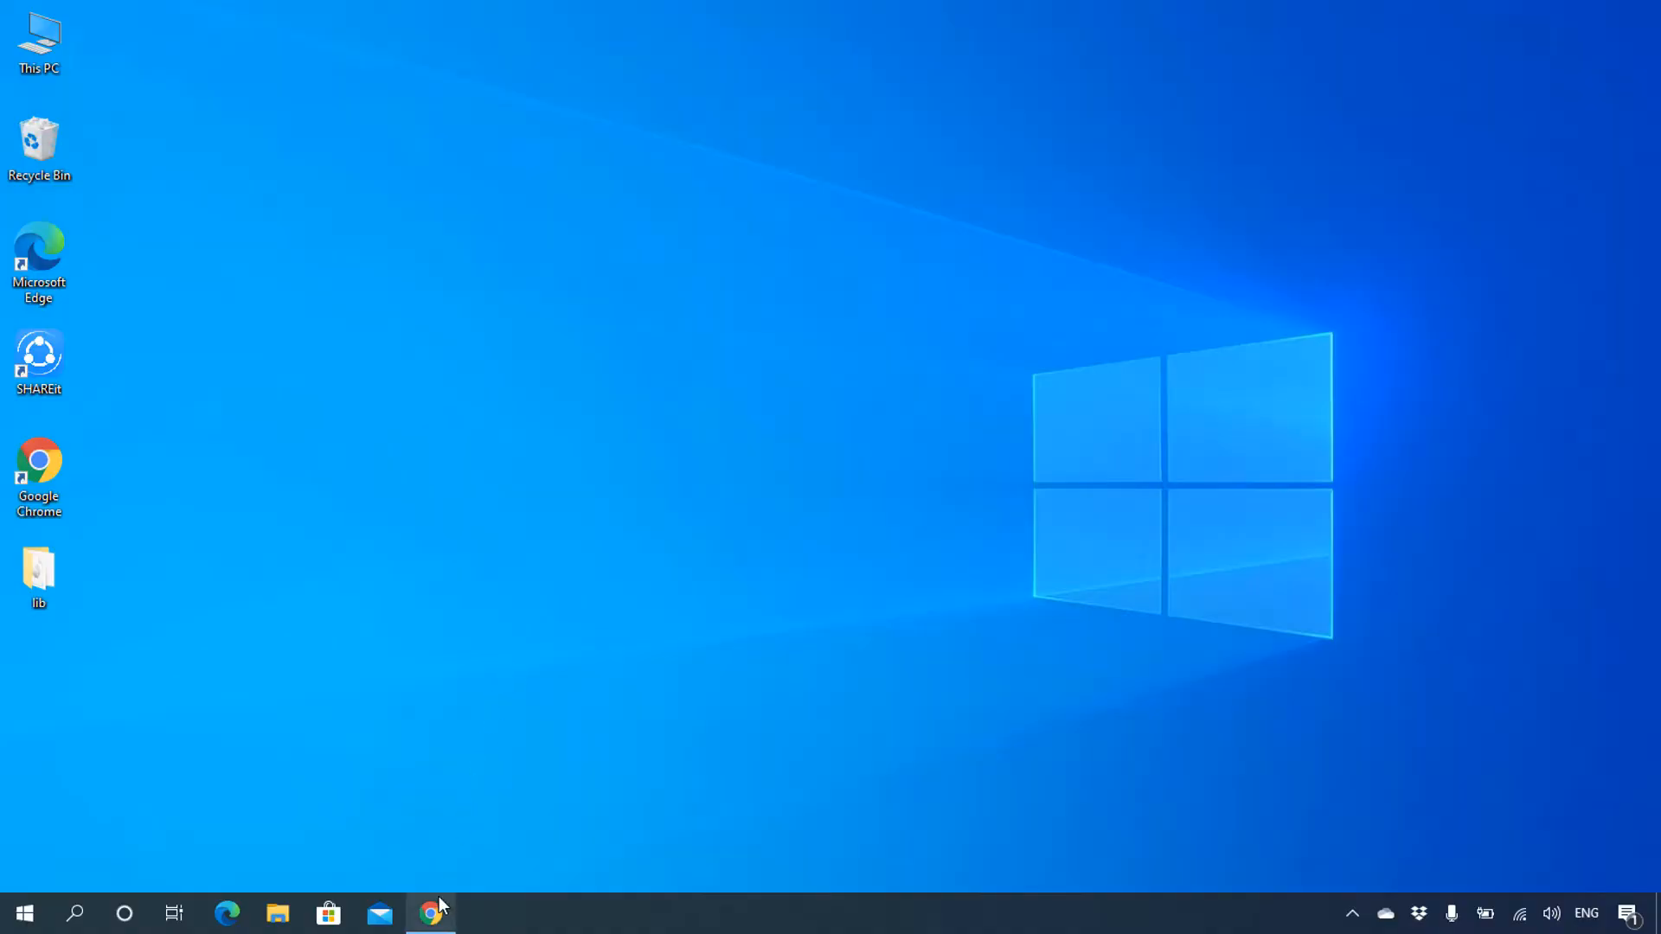
Switch to Chrome, search the web for "ubuntu budgie" and open the official ubuntubudgie.org website.
left_click(432, 913)
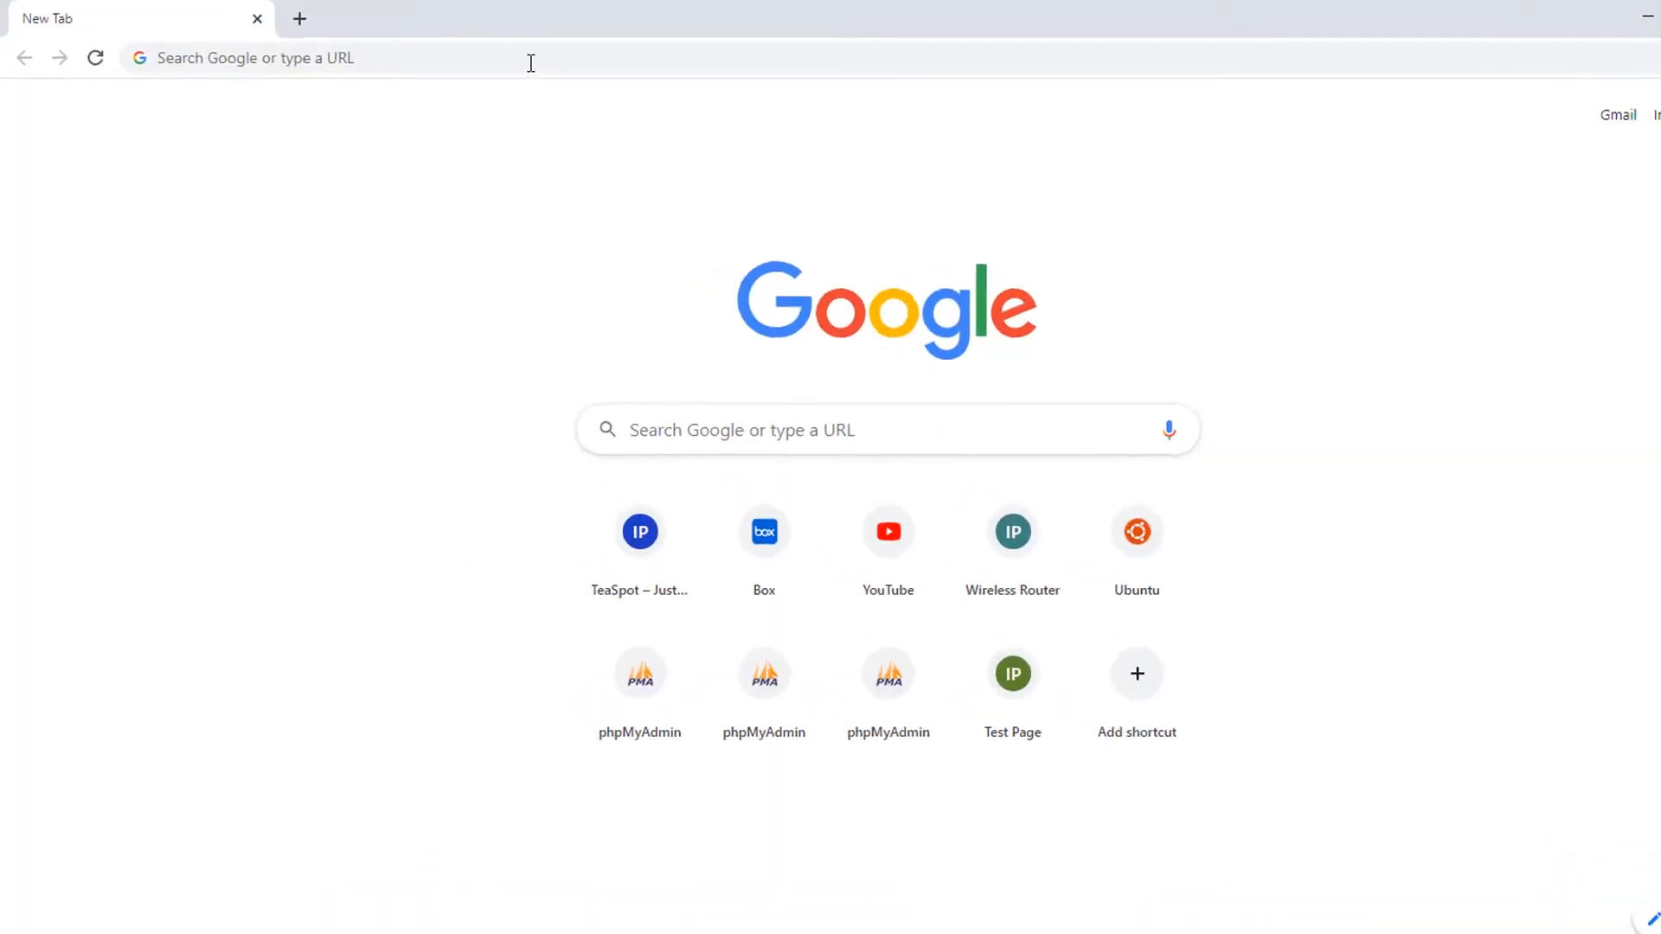
left_click(497, 57)
type("ubuntu ")
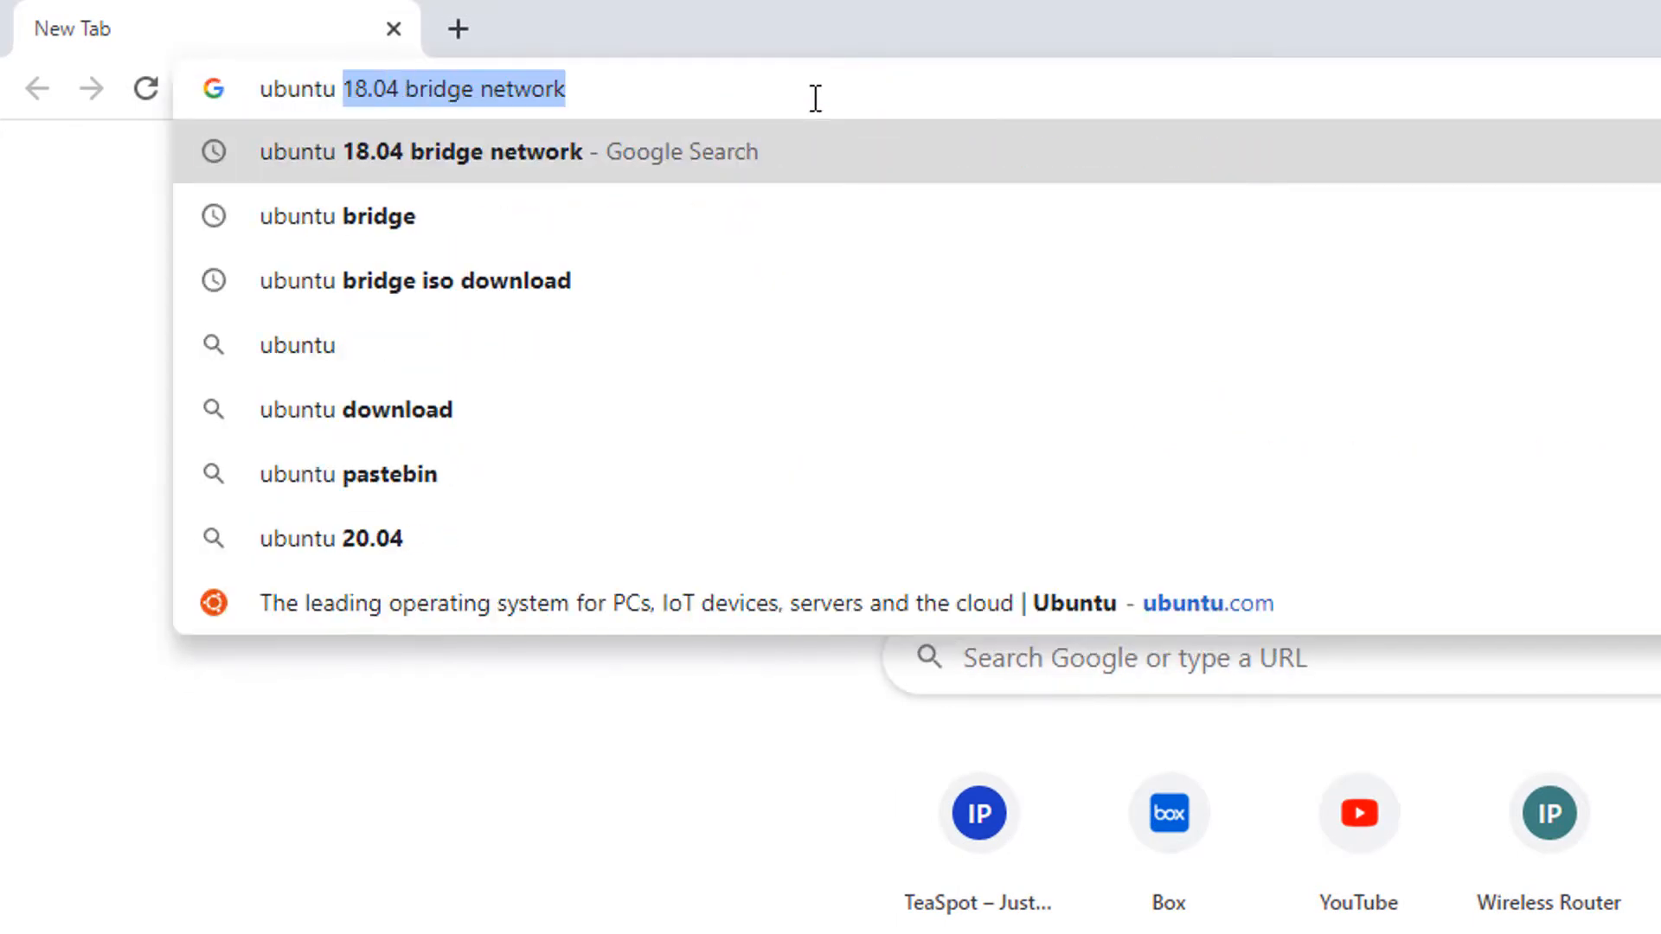
type("budgie")
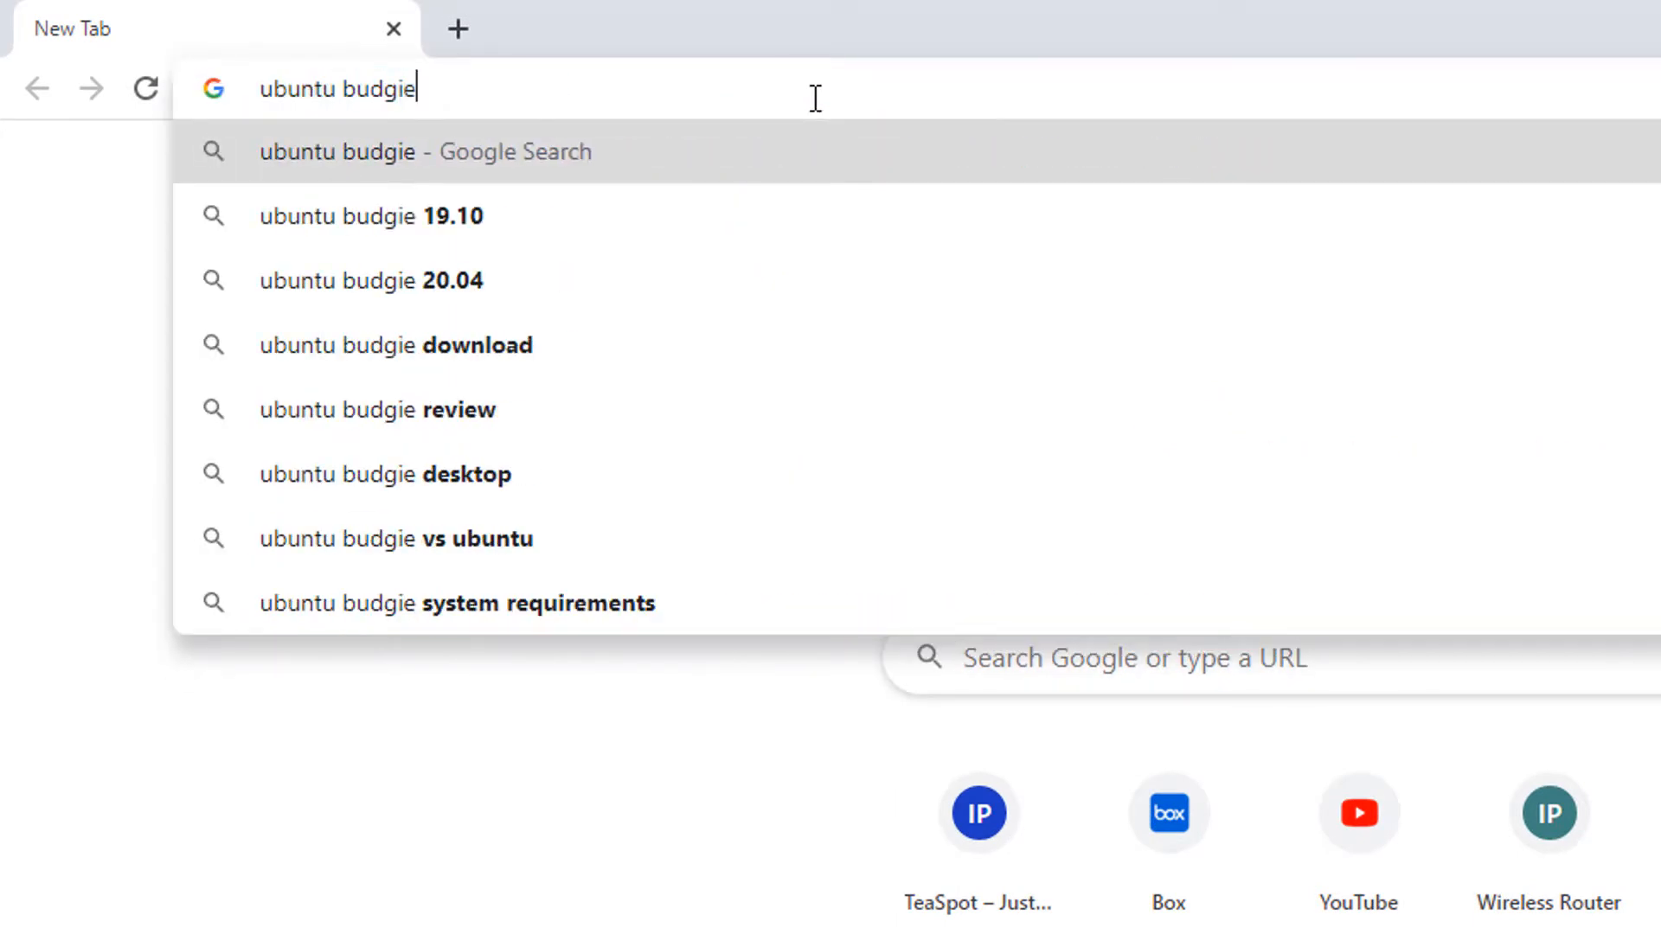
key("Return")
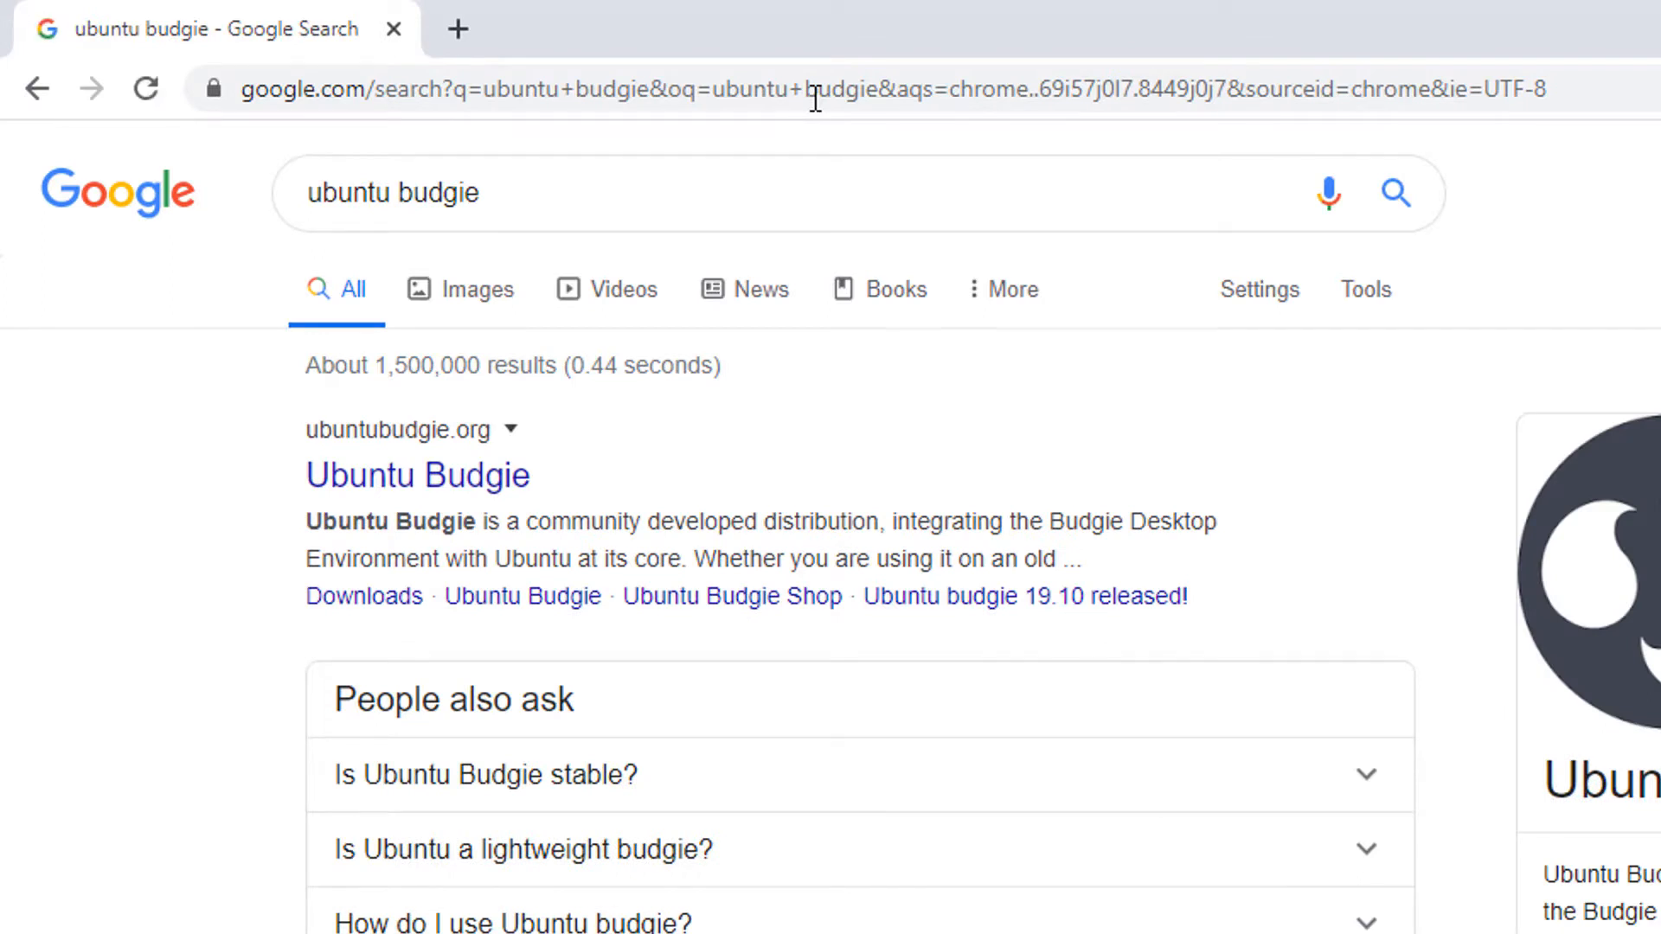
left_click(498, 480)
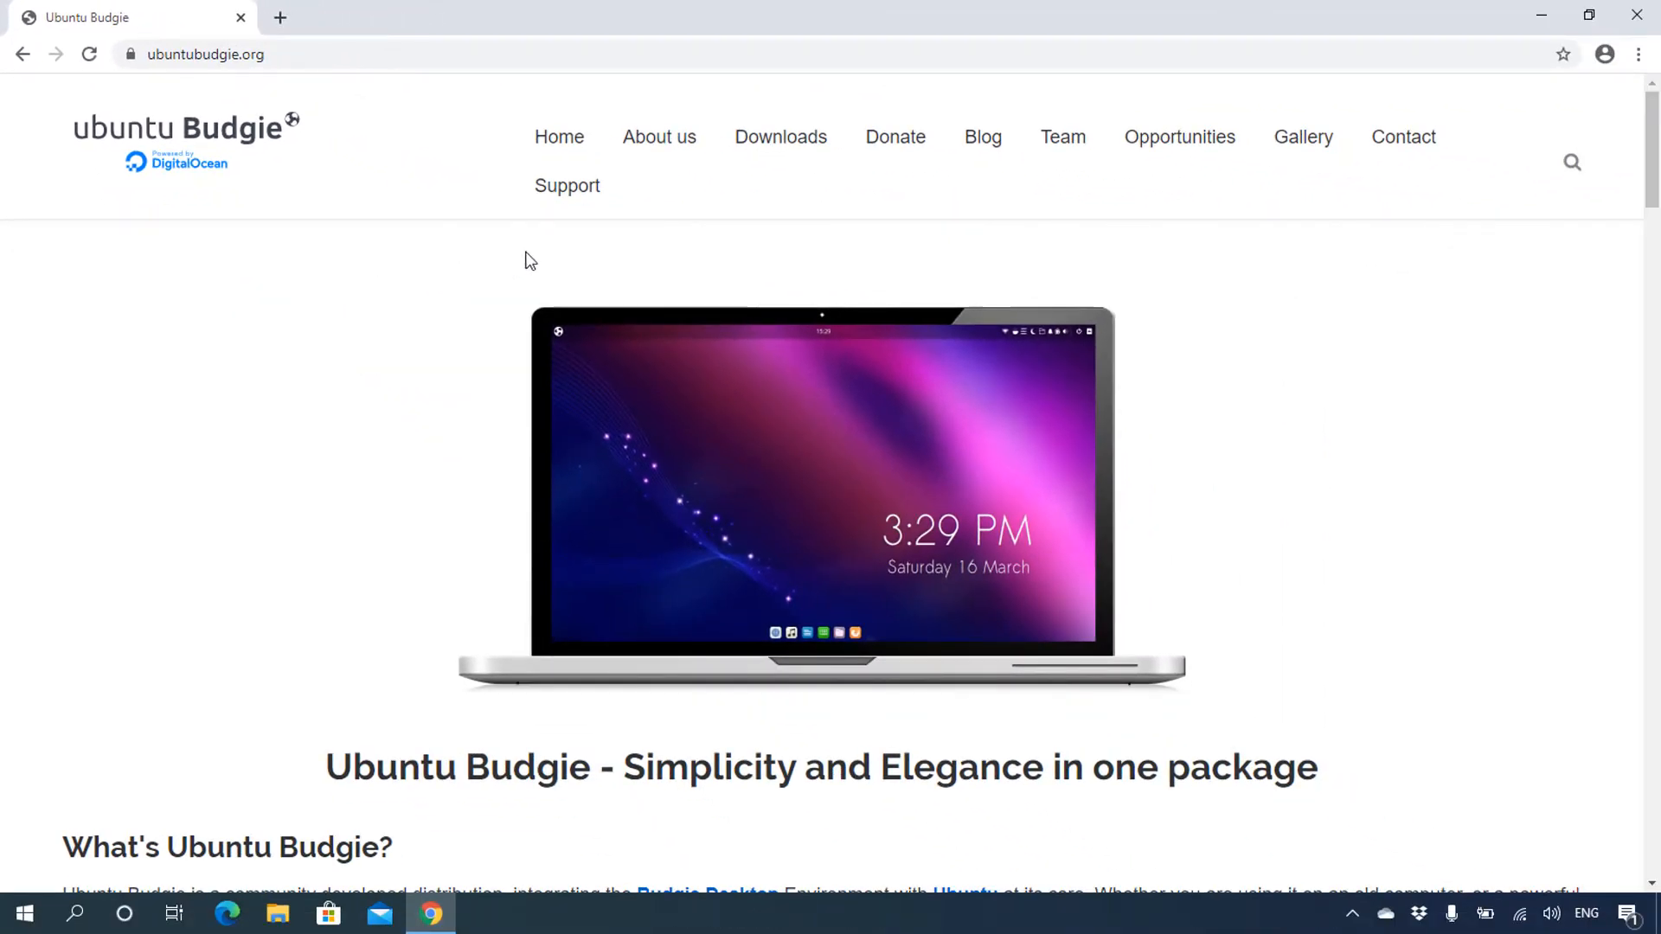
Download the Ubuntu Budgie 20.04 image directly from the website's Downloads page.
left_click(777, 149)
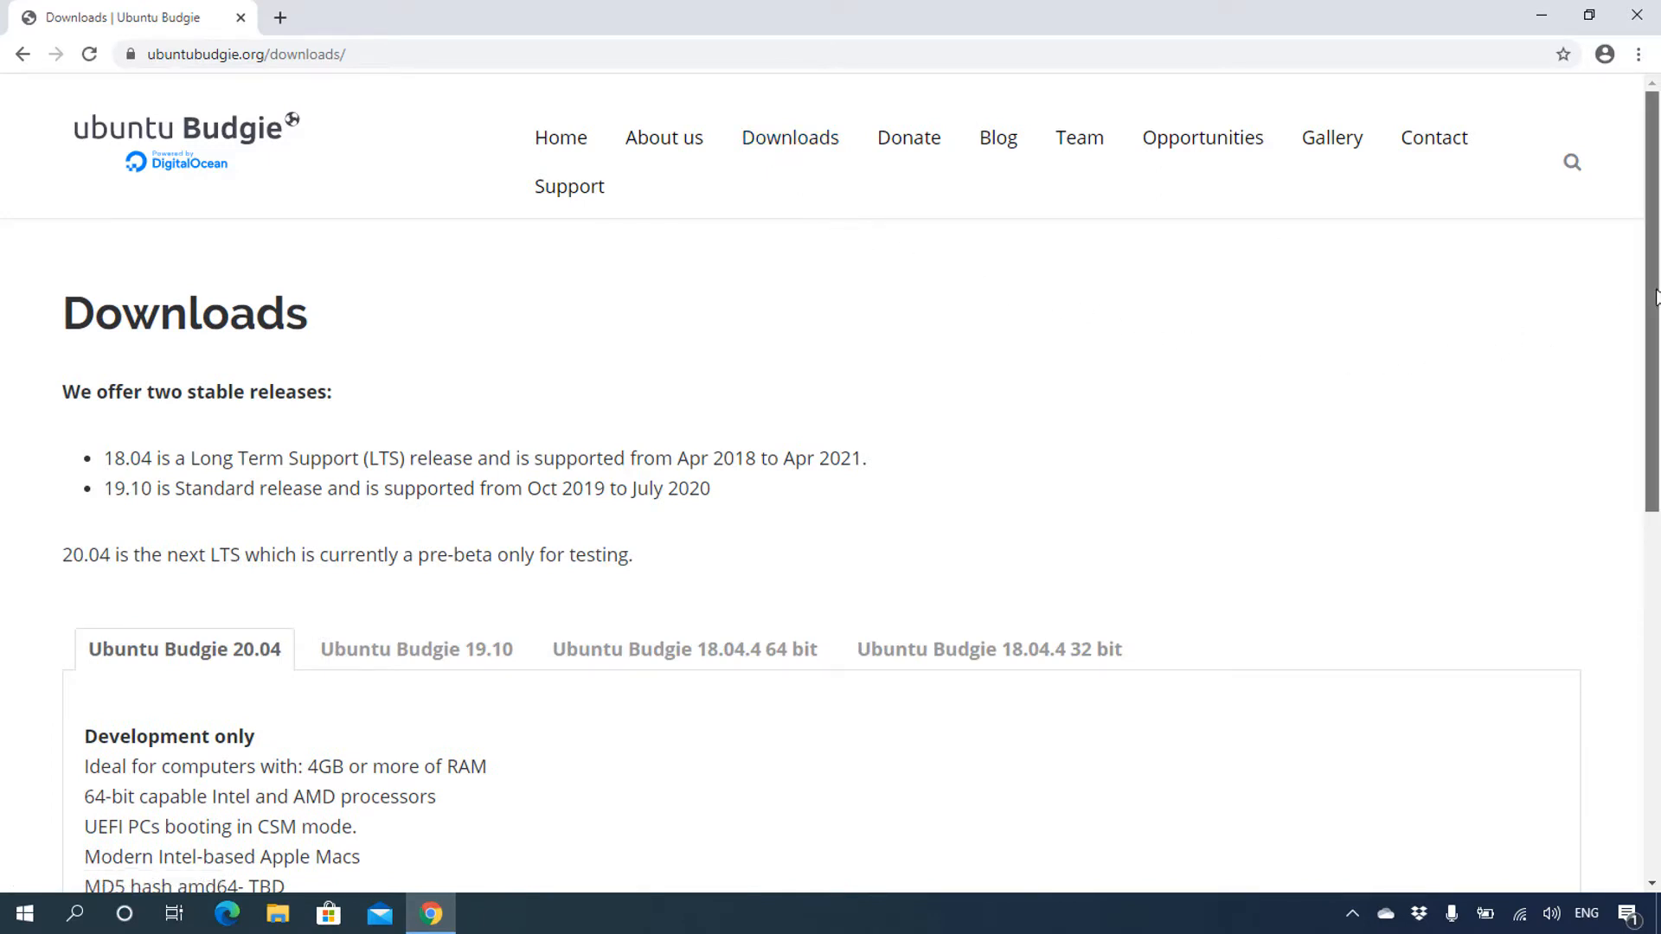
scroll(1652, 295, "down", 3)
scroll(830, 485, "down", 2)
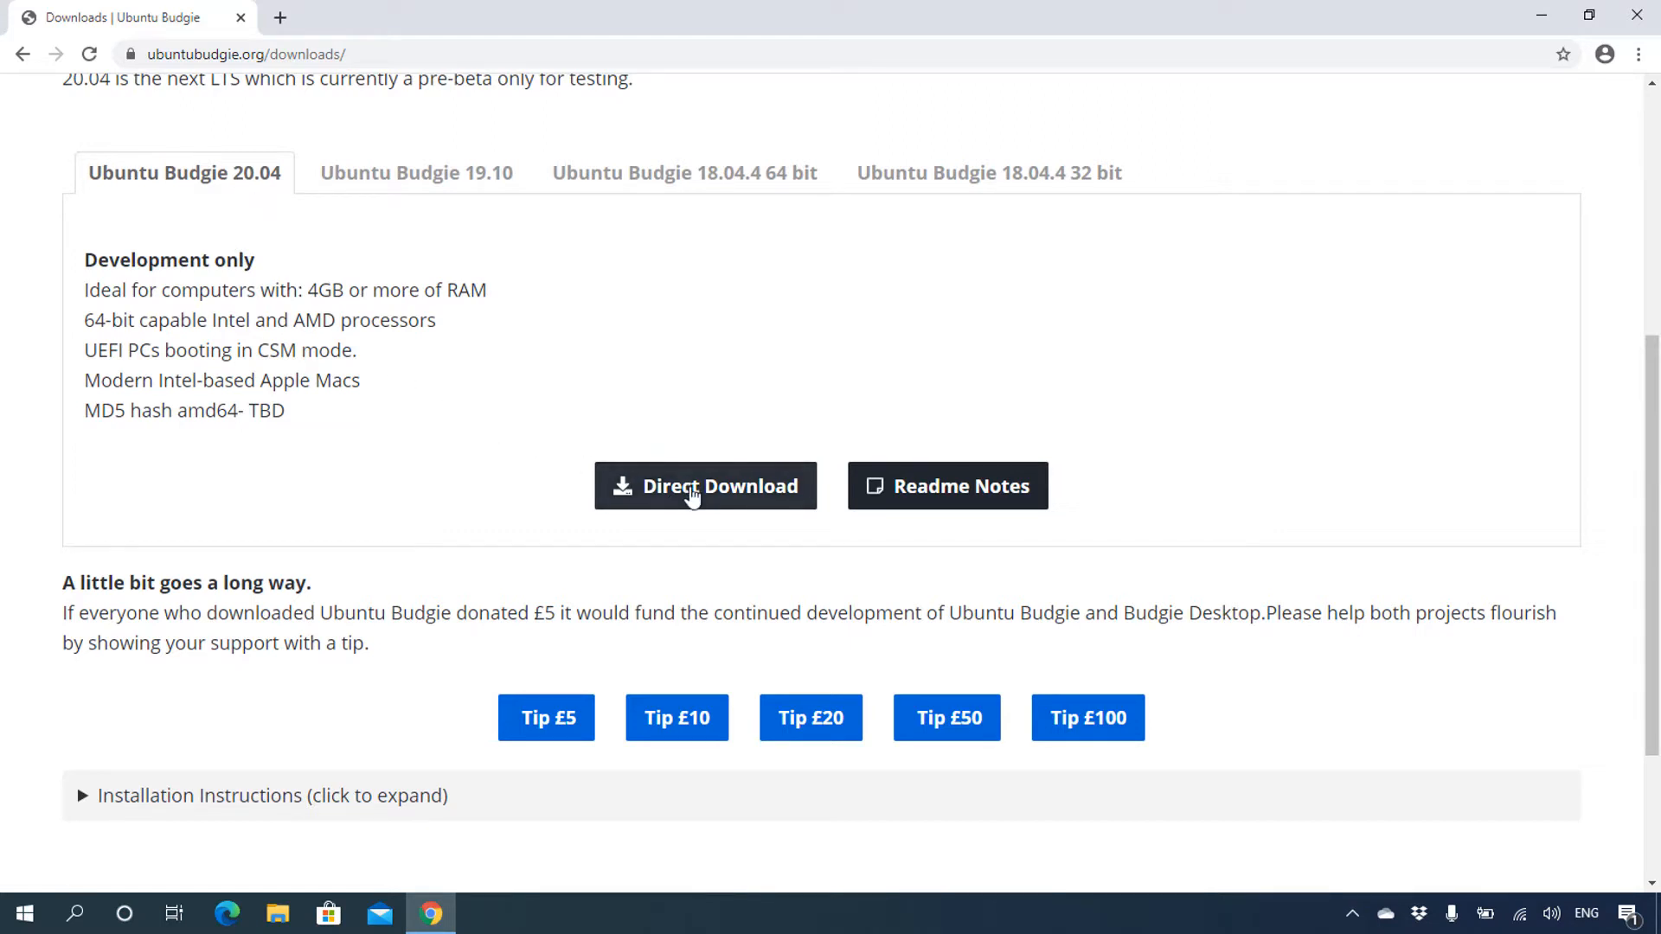
left_click(690, 495)
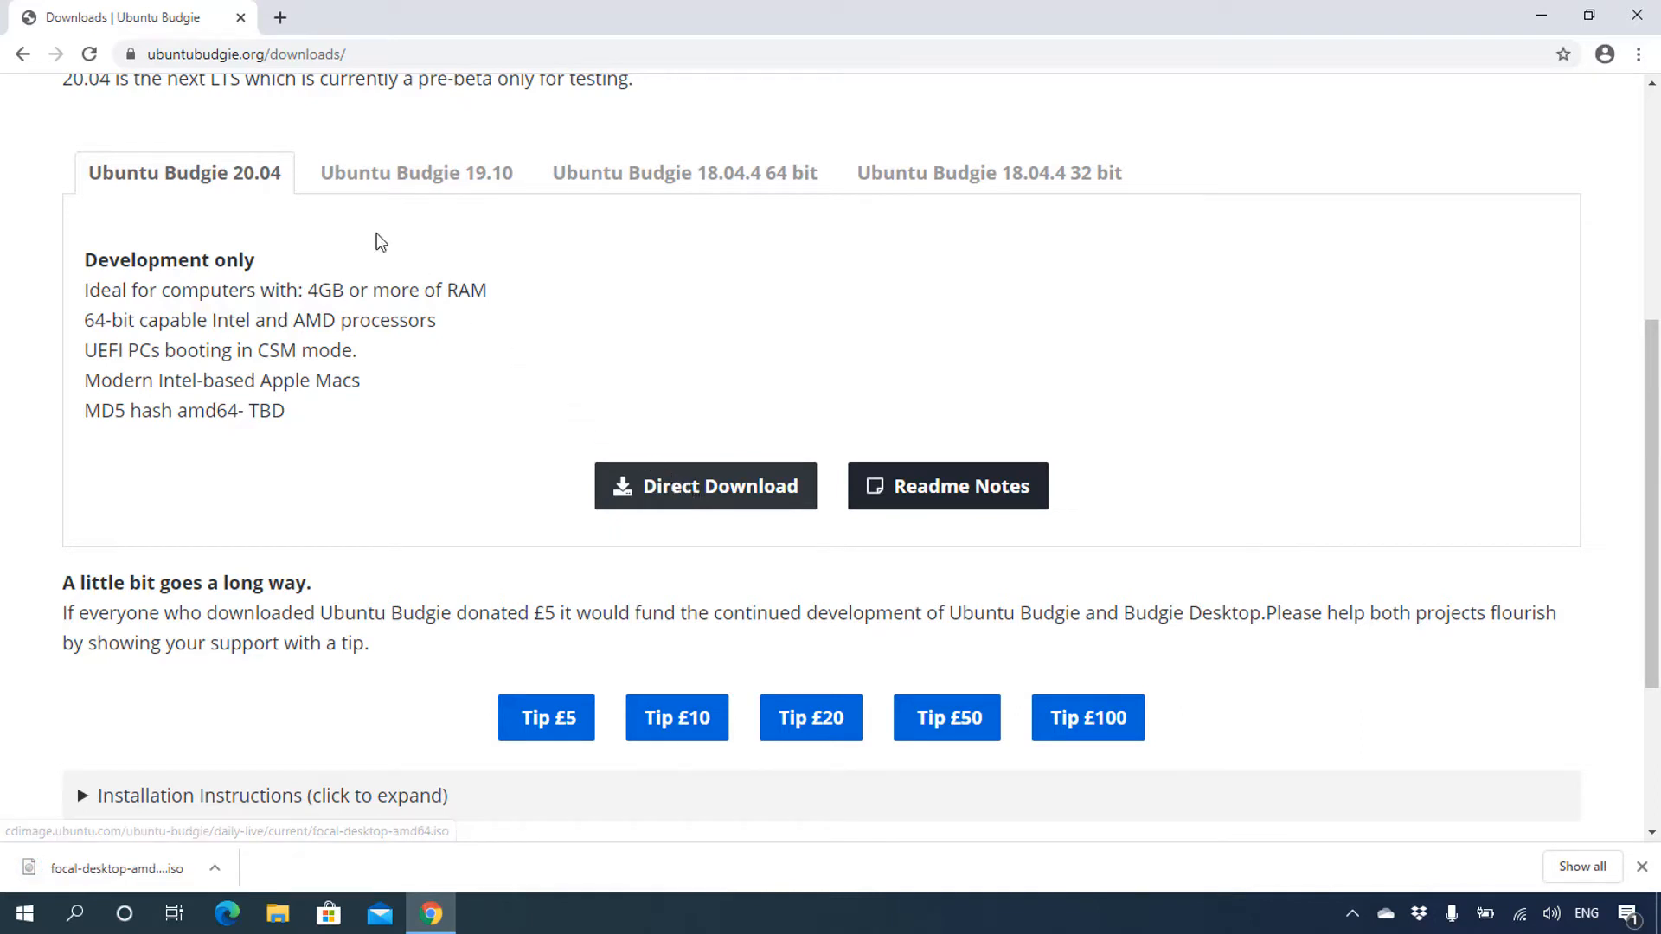
Search the web for "rufus" in a new tab and open the official rufus.ie website.
left_click(280, 17)
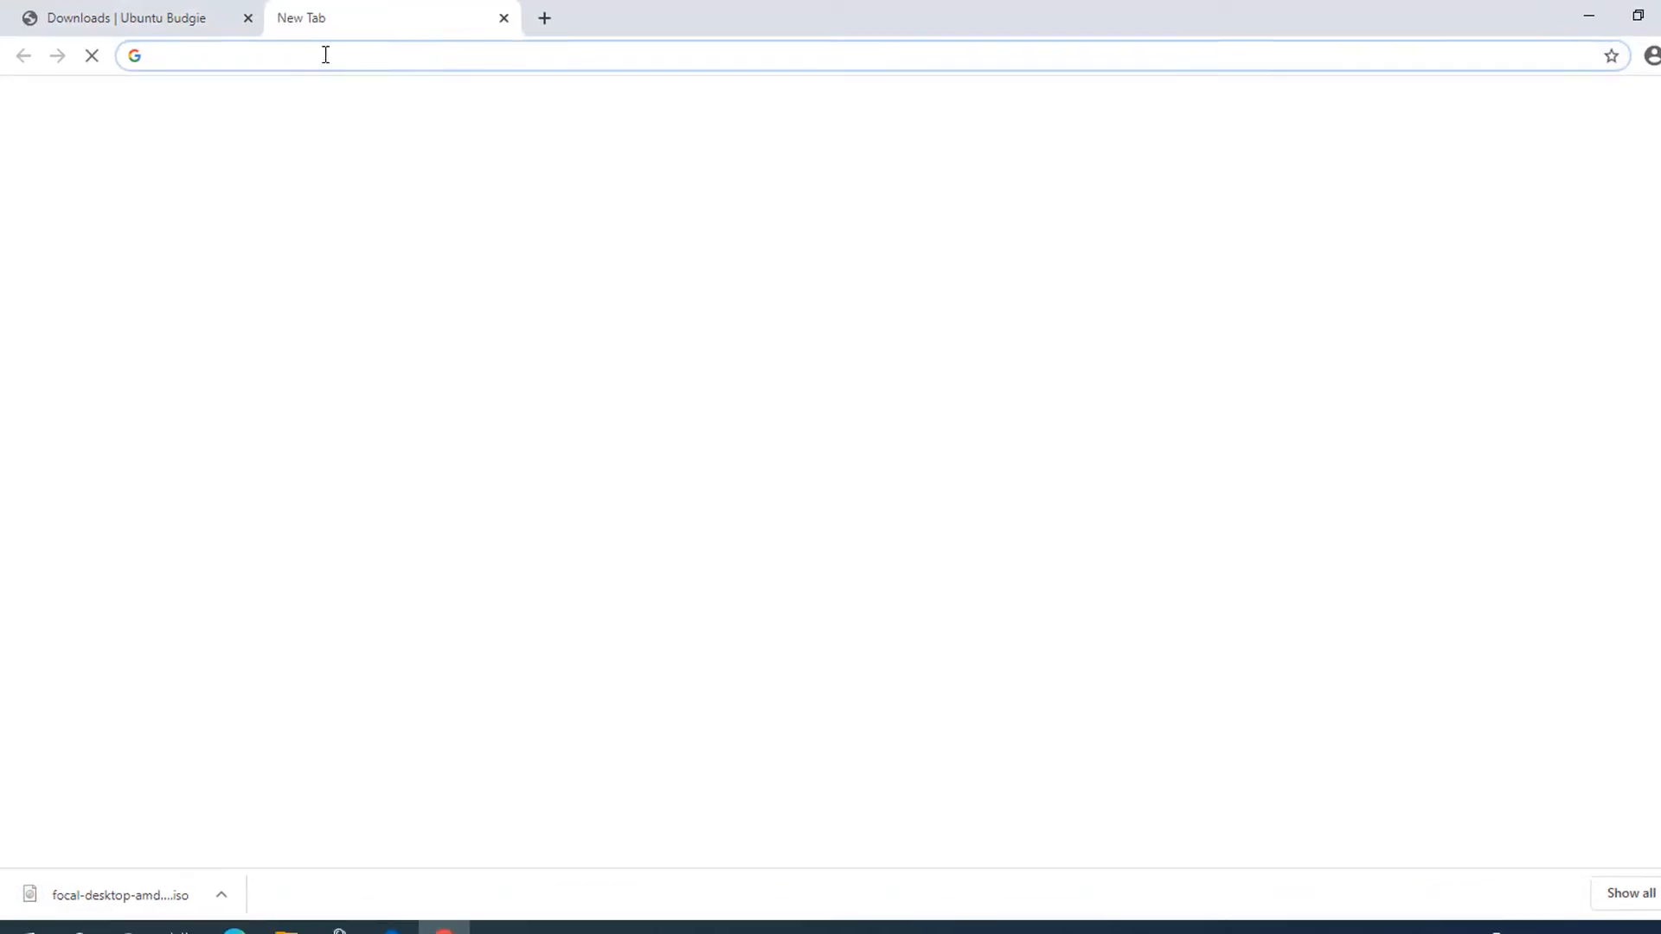
type("rufus")
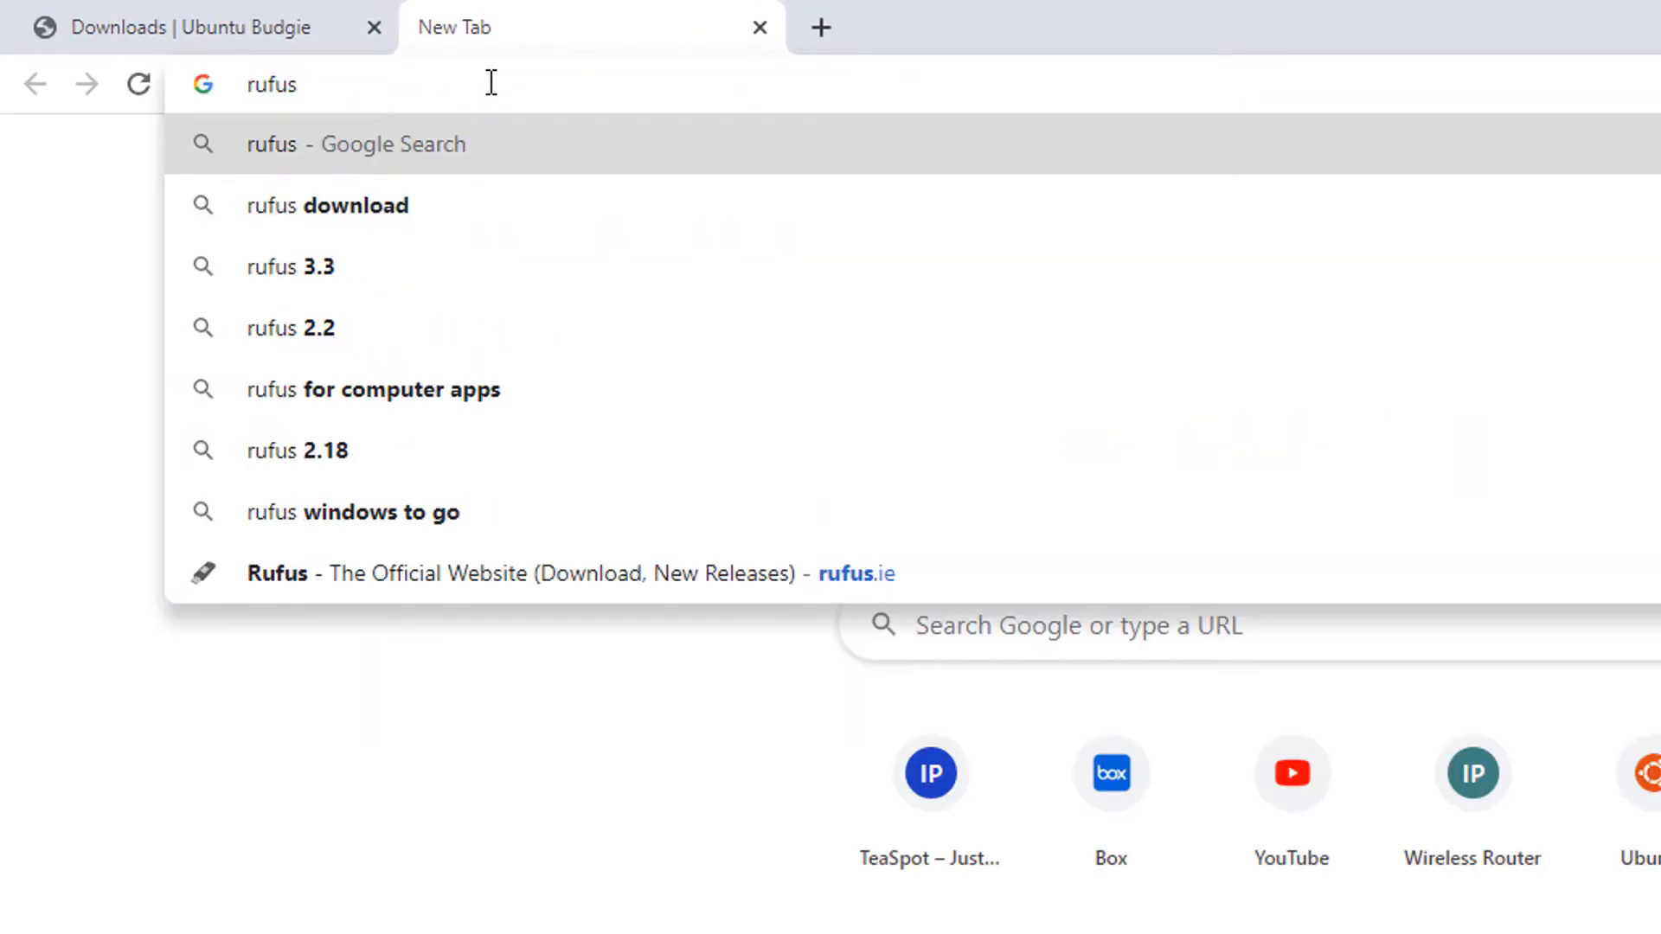
key("Return")
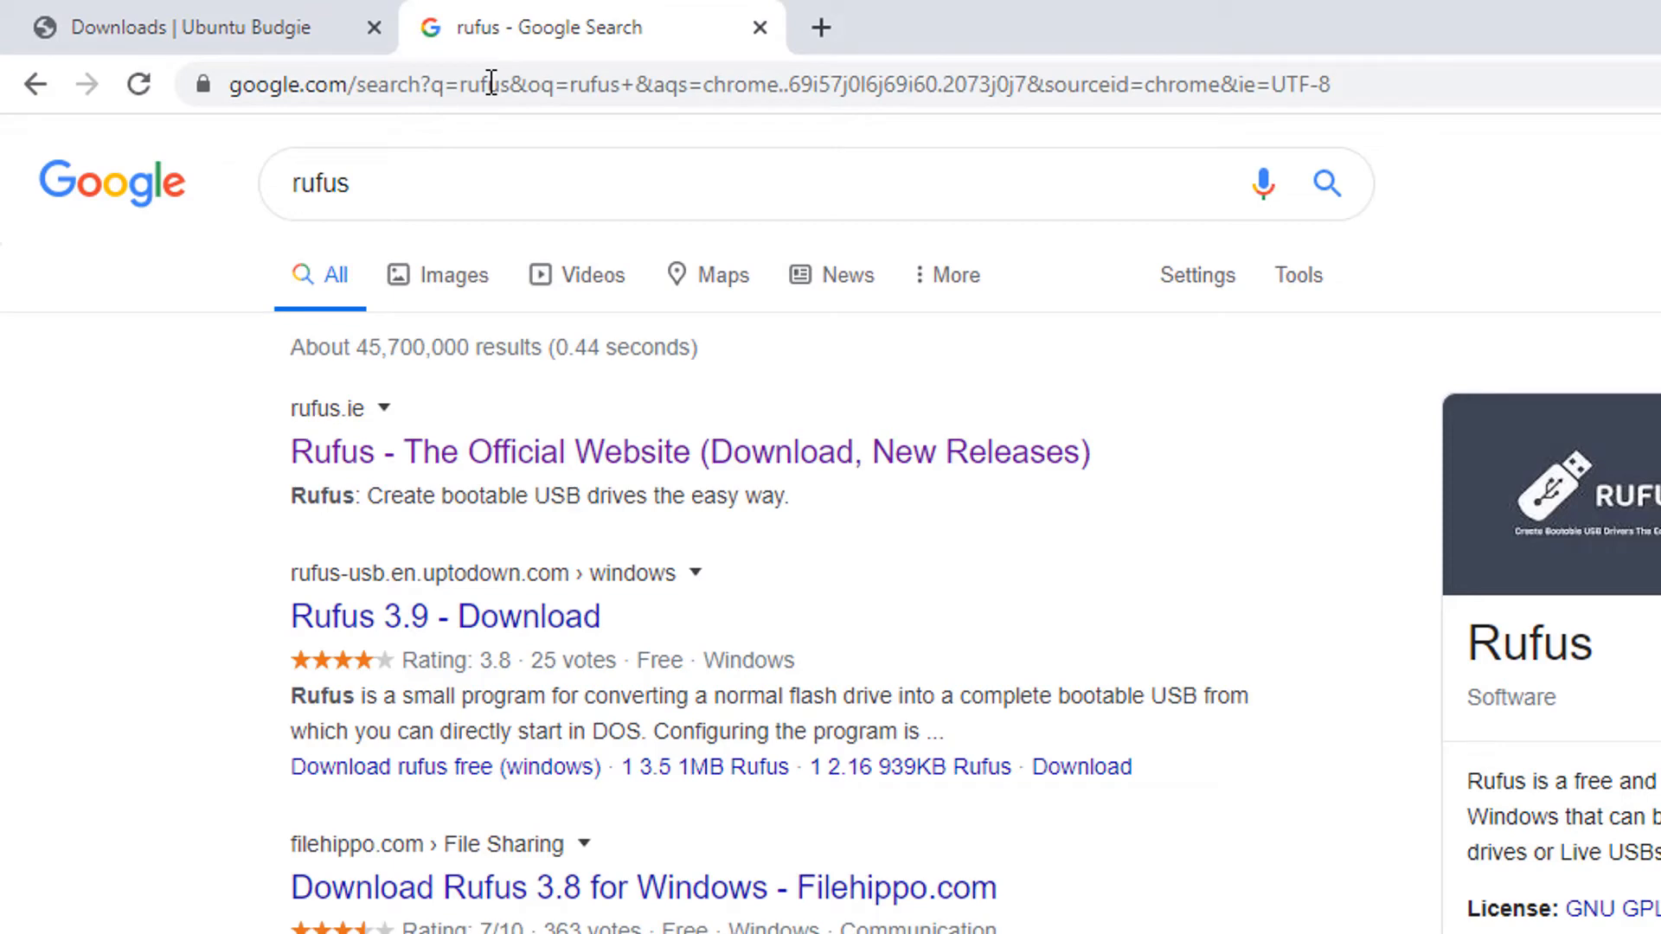
left_click(515, 463)
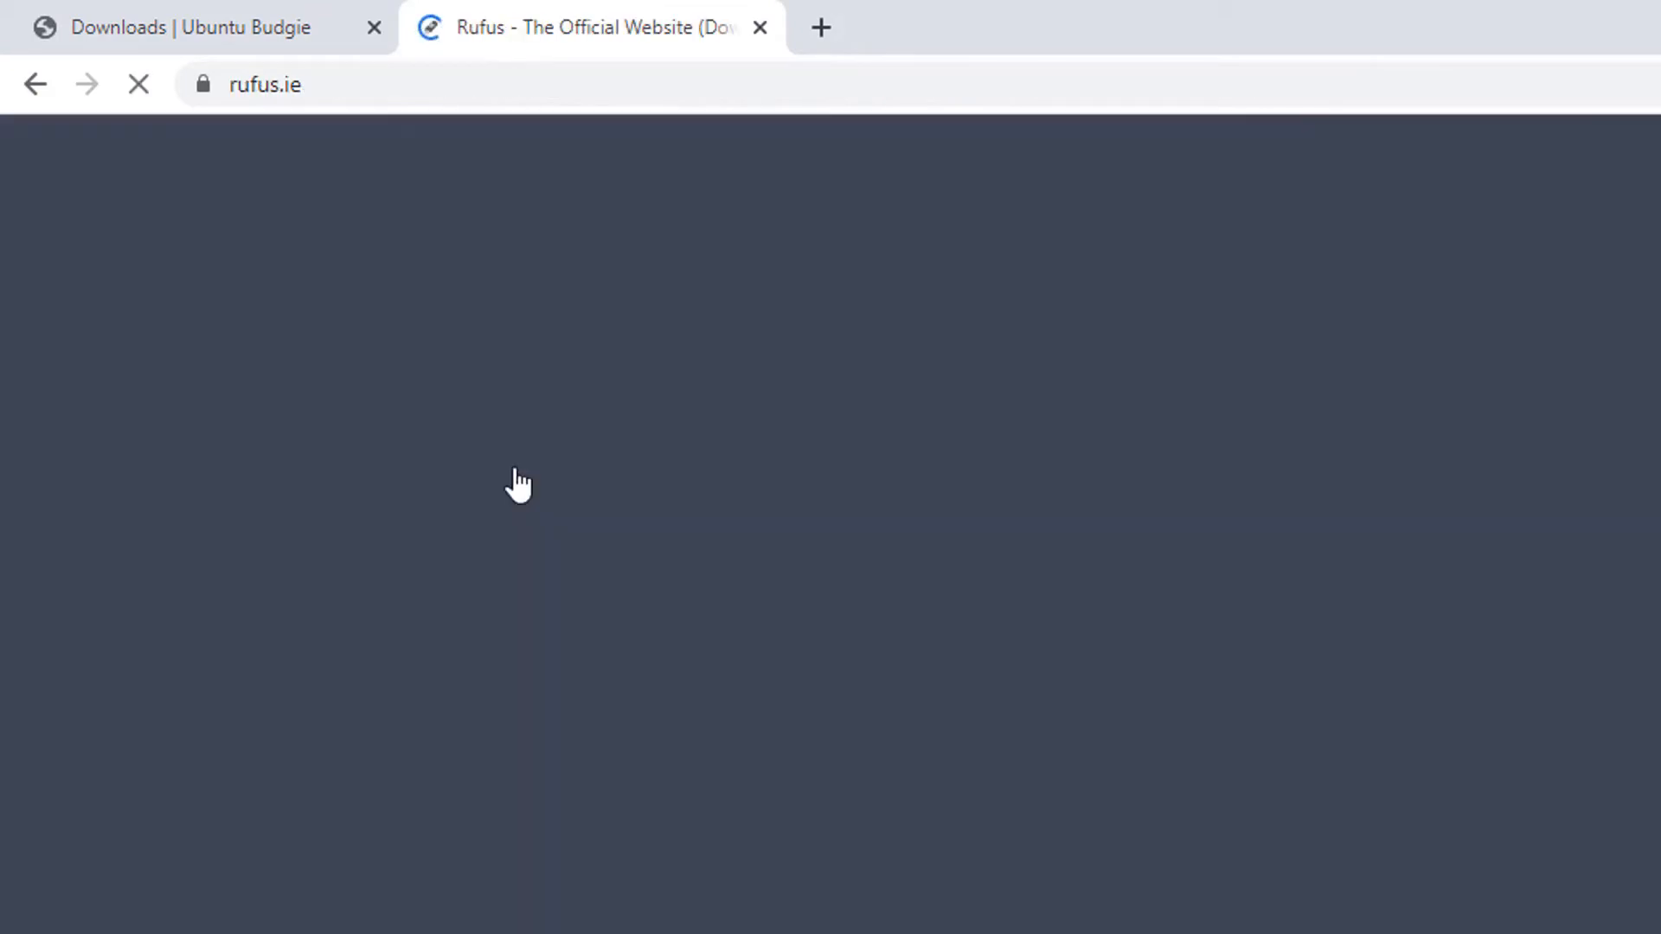
Download Rufus 3.9 from the website's Download section and minimize the browser.
scroll(520, 483, "down", 15)
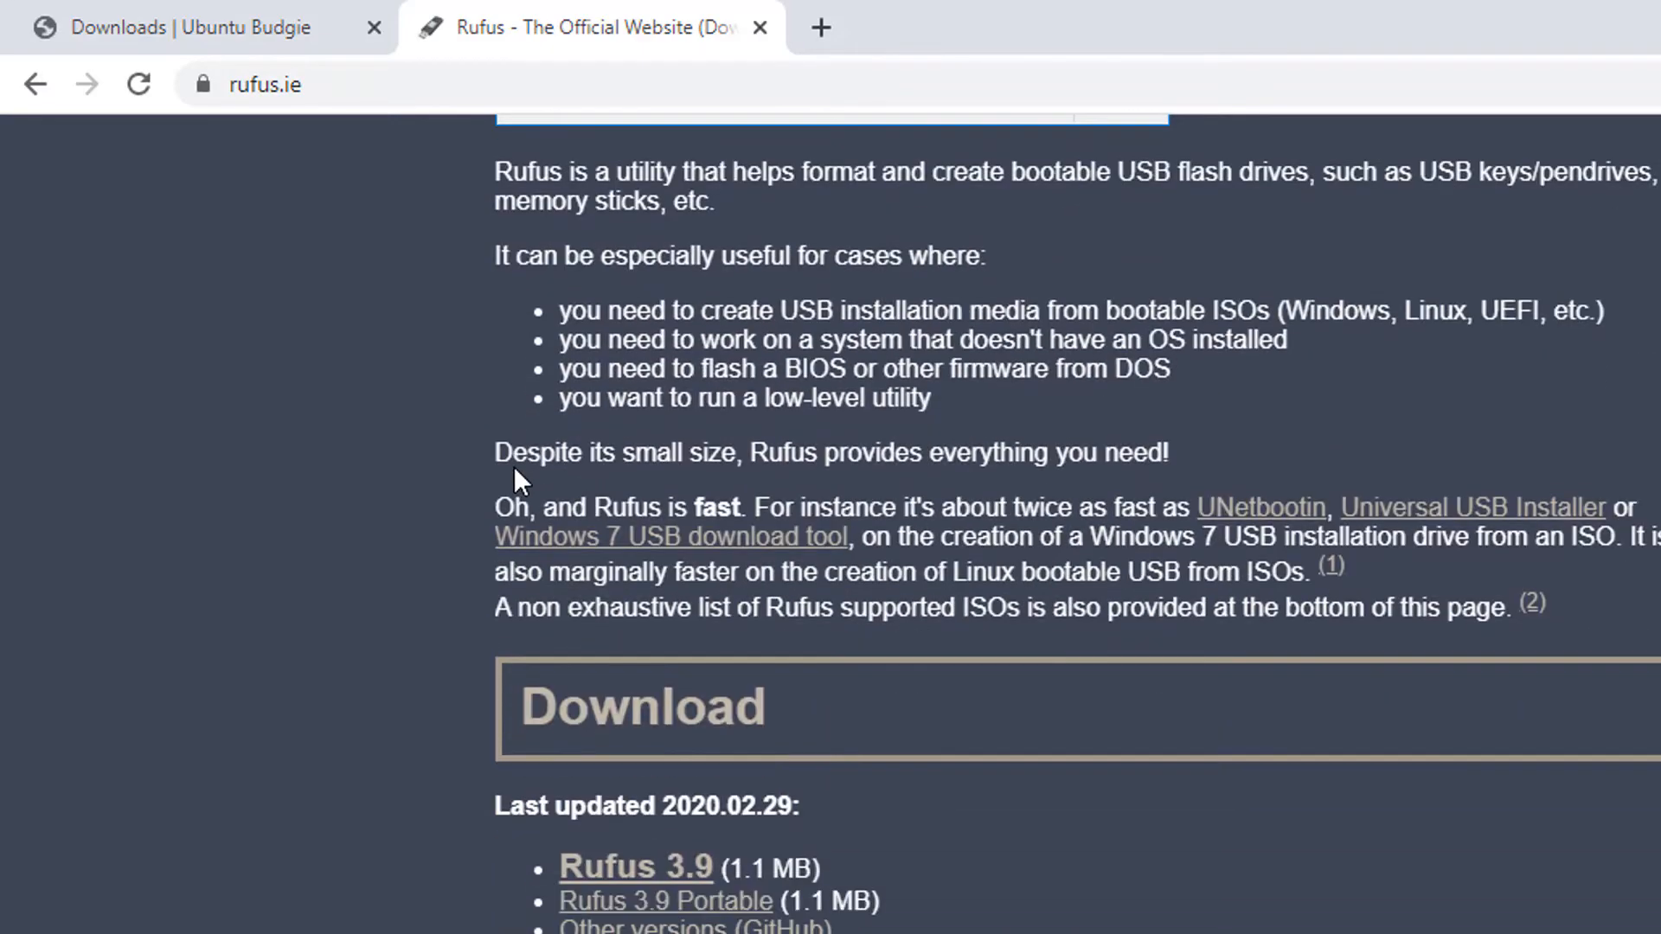
scroll(515, 468, "down", 4)
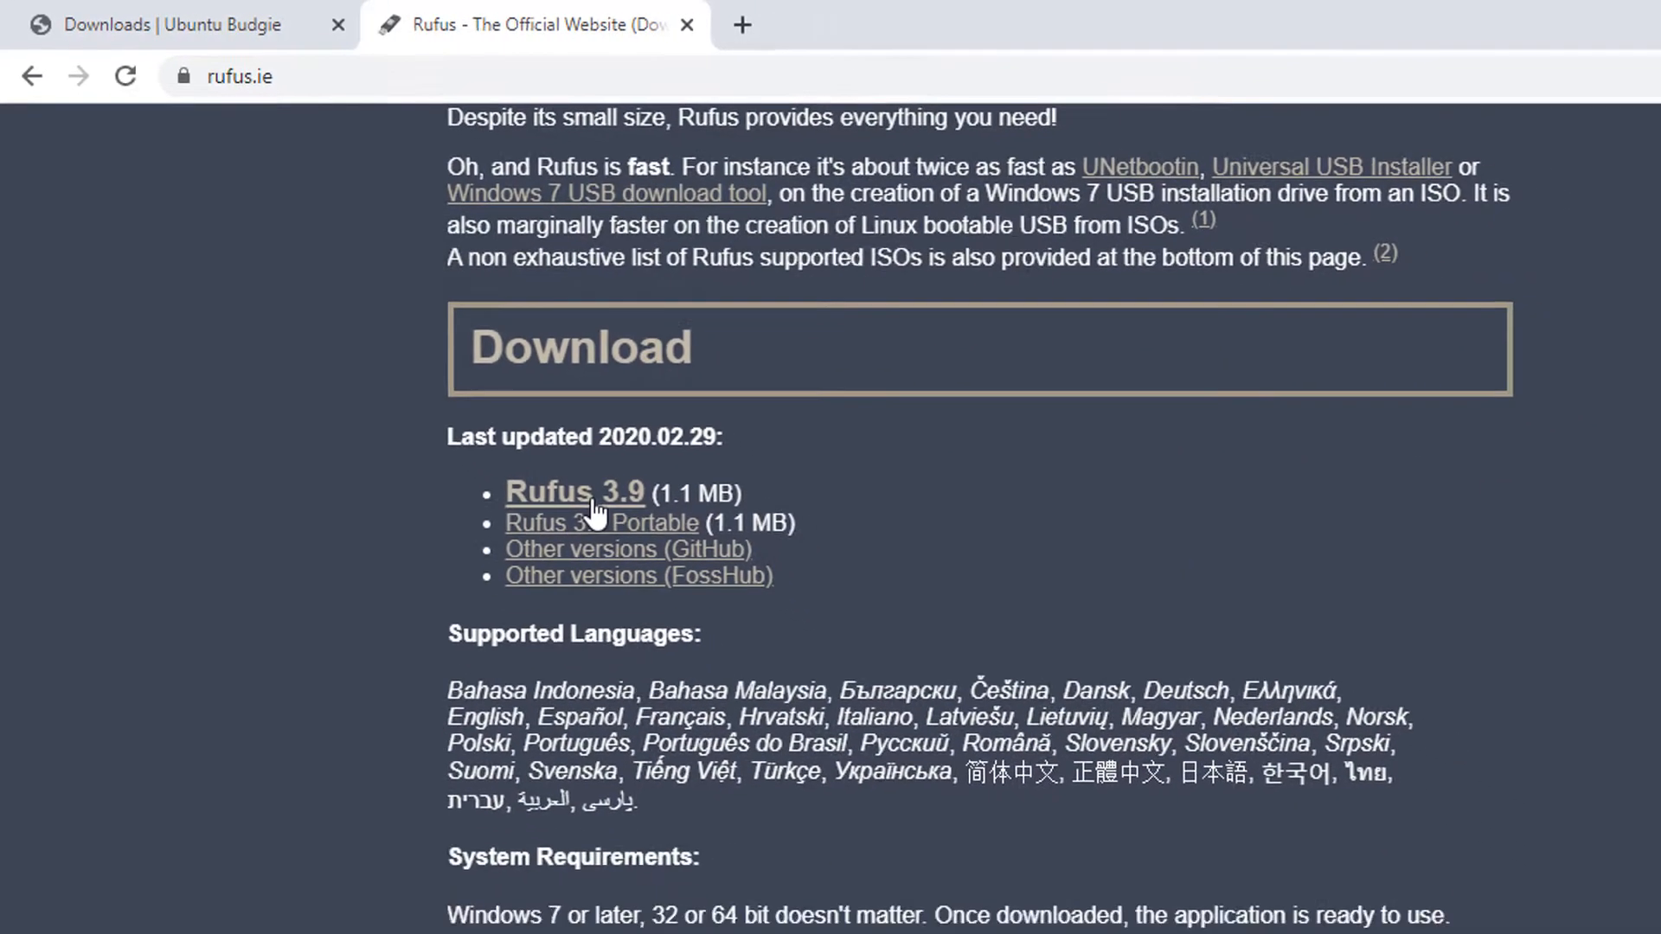
left_click(593, 501)
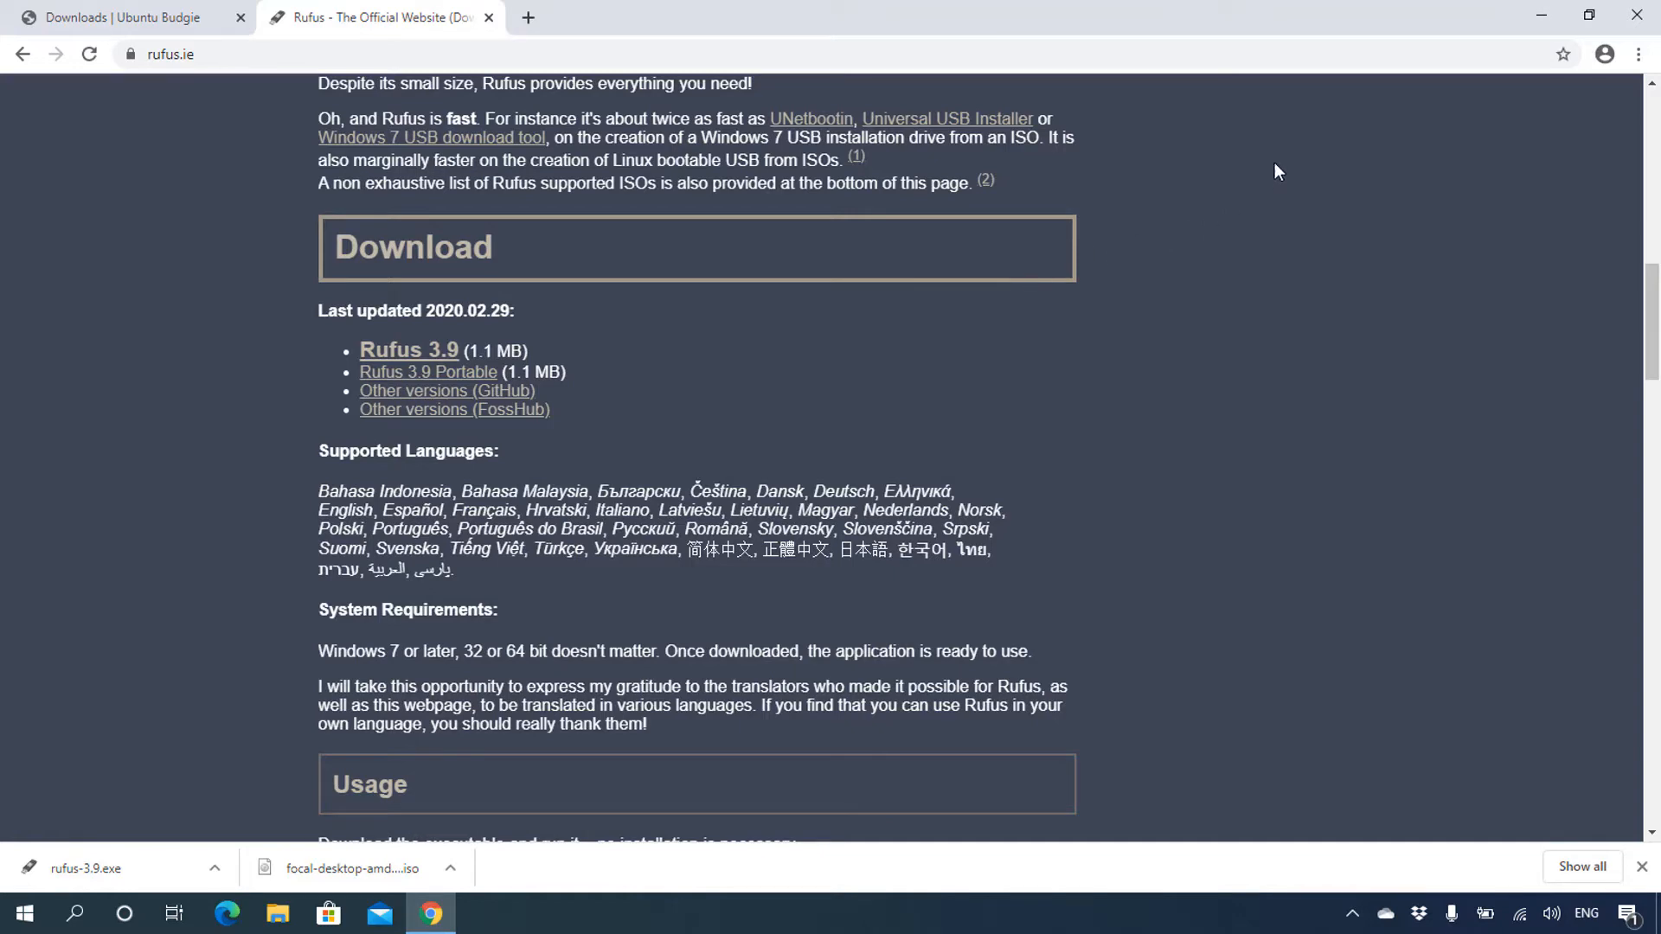
left_click(1528, 19)
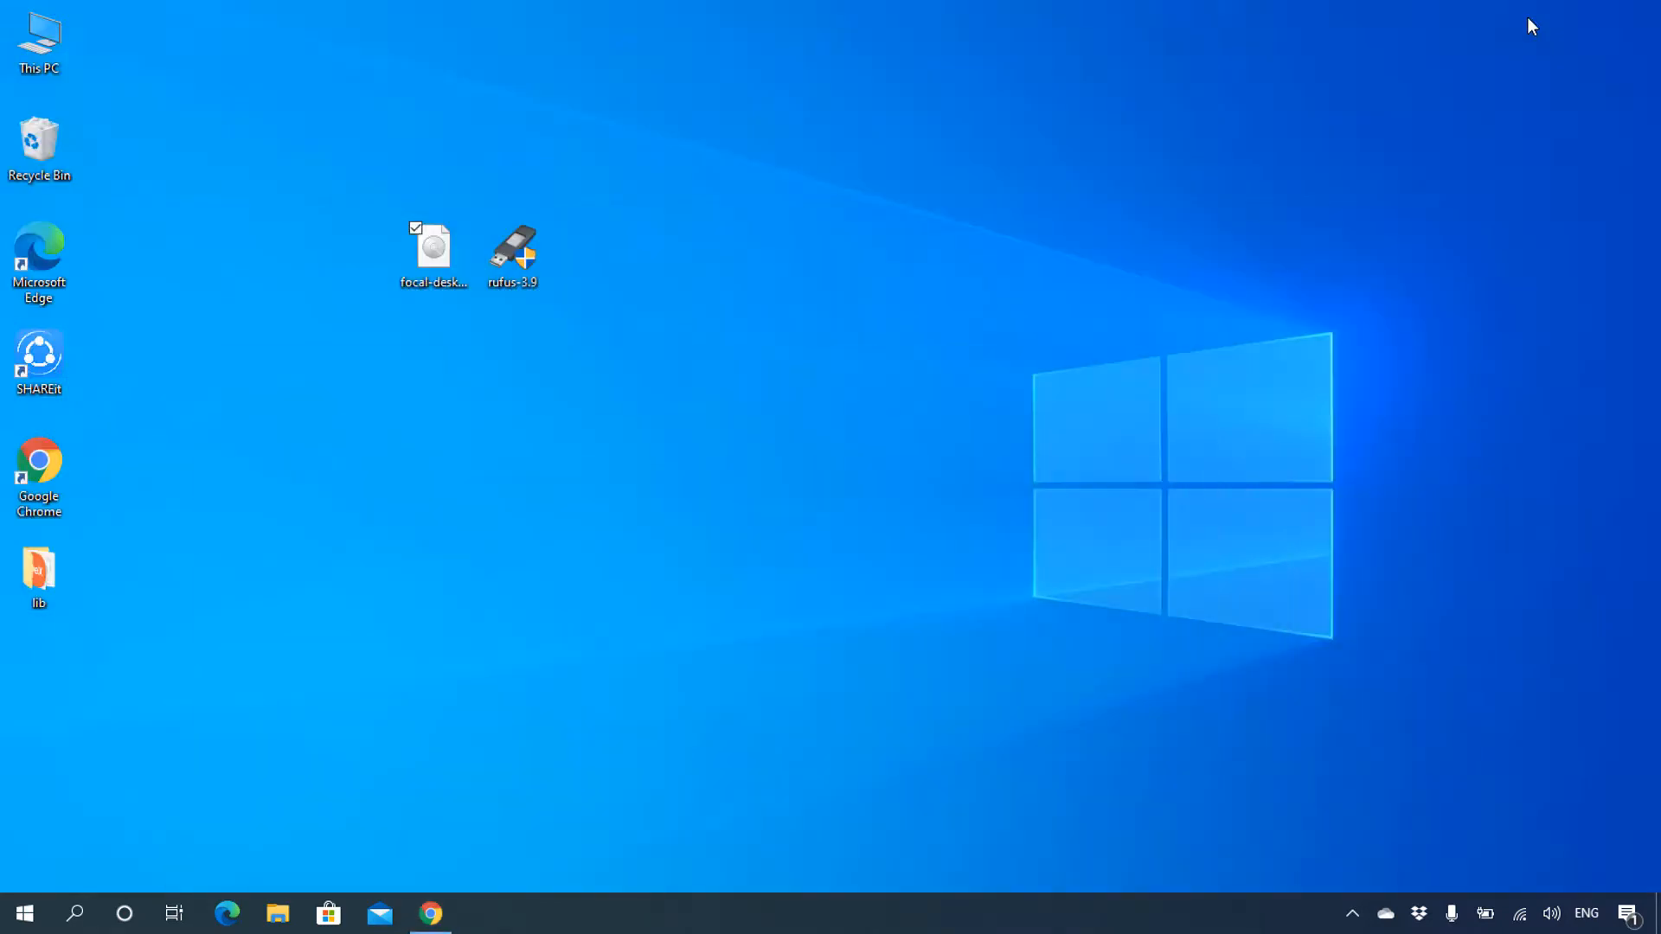
Launch Rufus 3.9 from the desktop and choose the focal-desktop-amd64 ISO on the Desktop as the boot image.
right_click(524, 268)
left_click(507, 262)
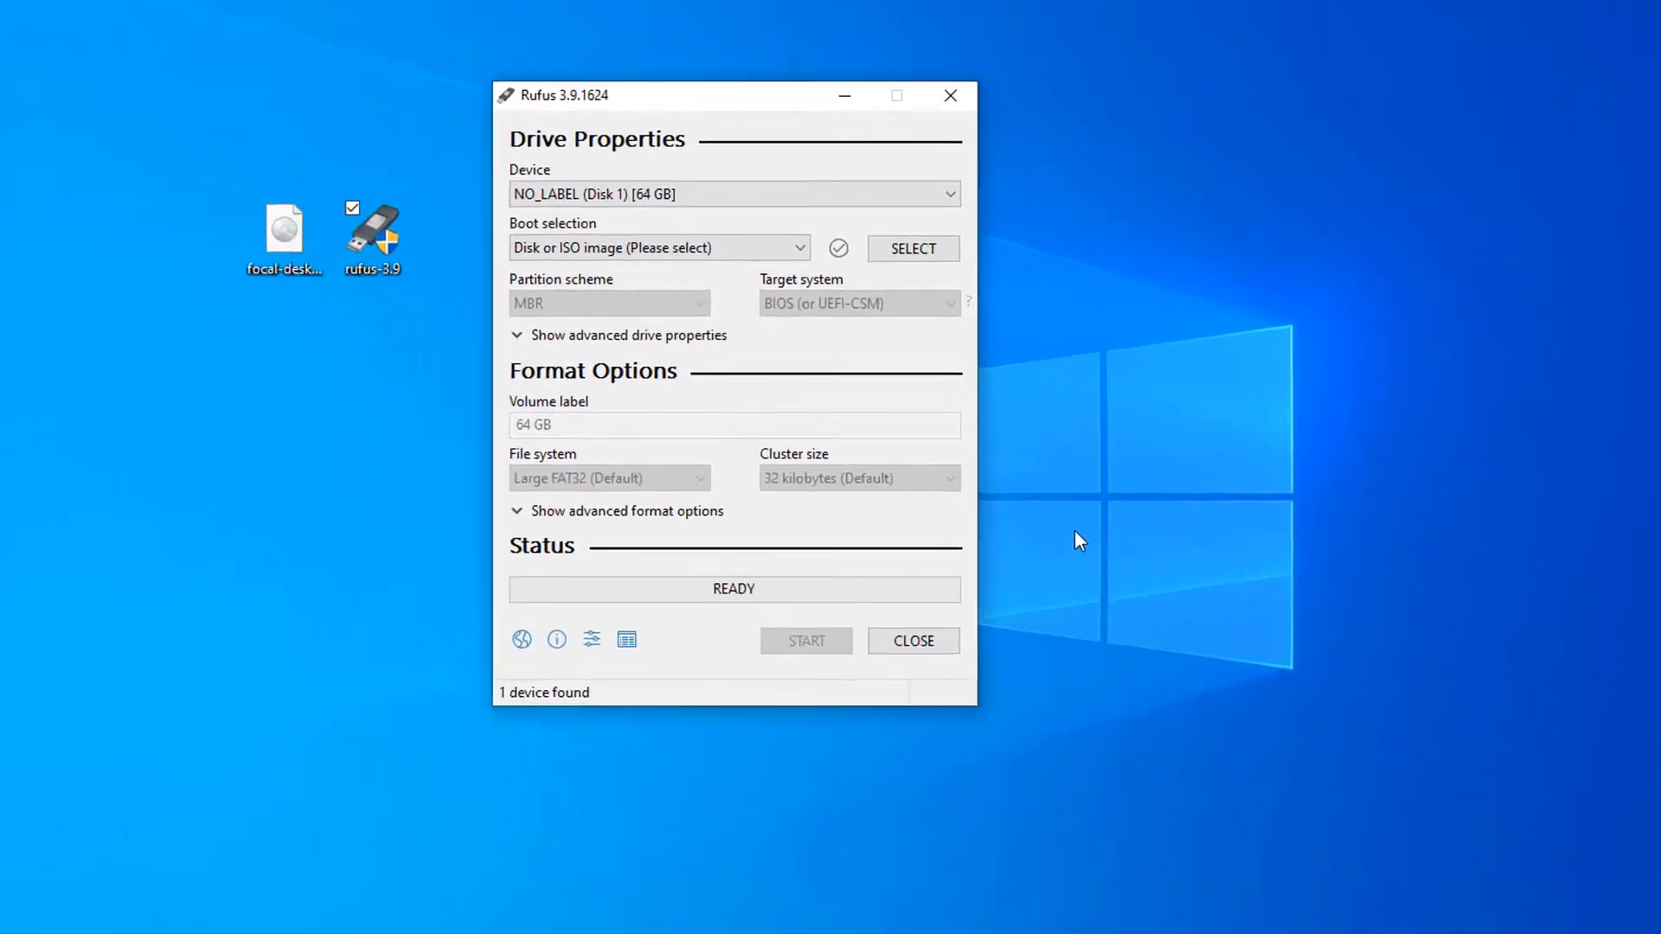
left_click(847, 229)
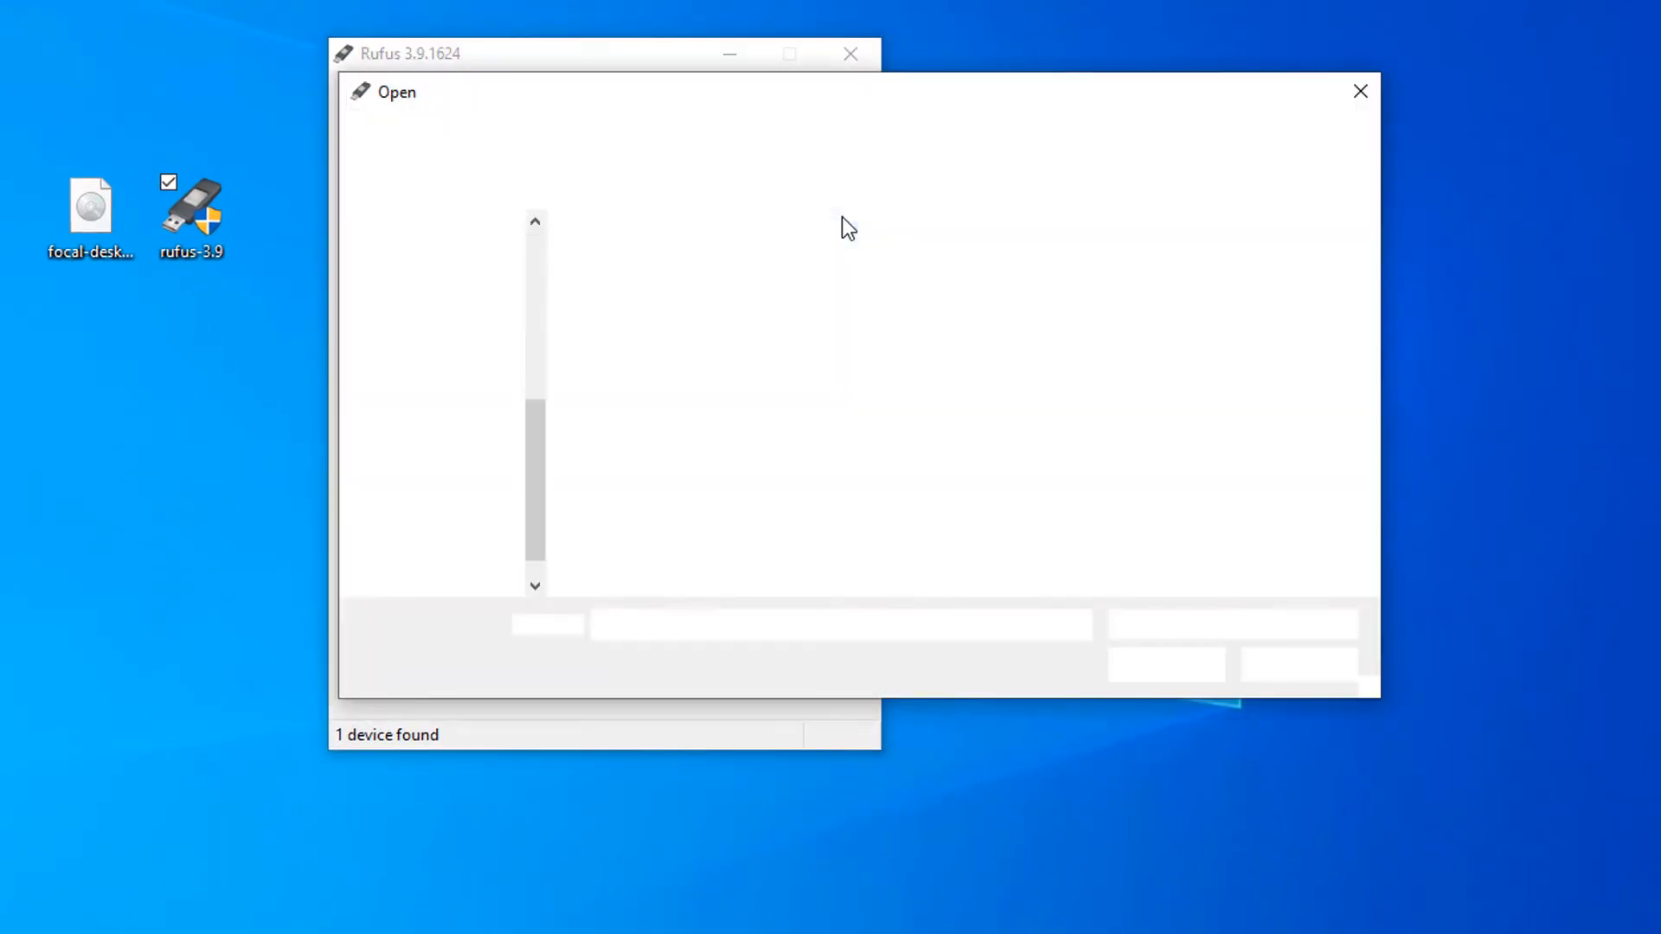
left_click(446, 300)
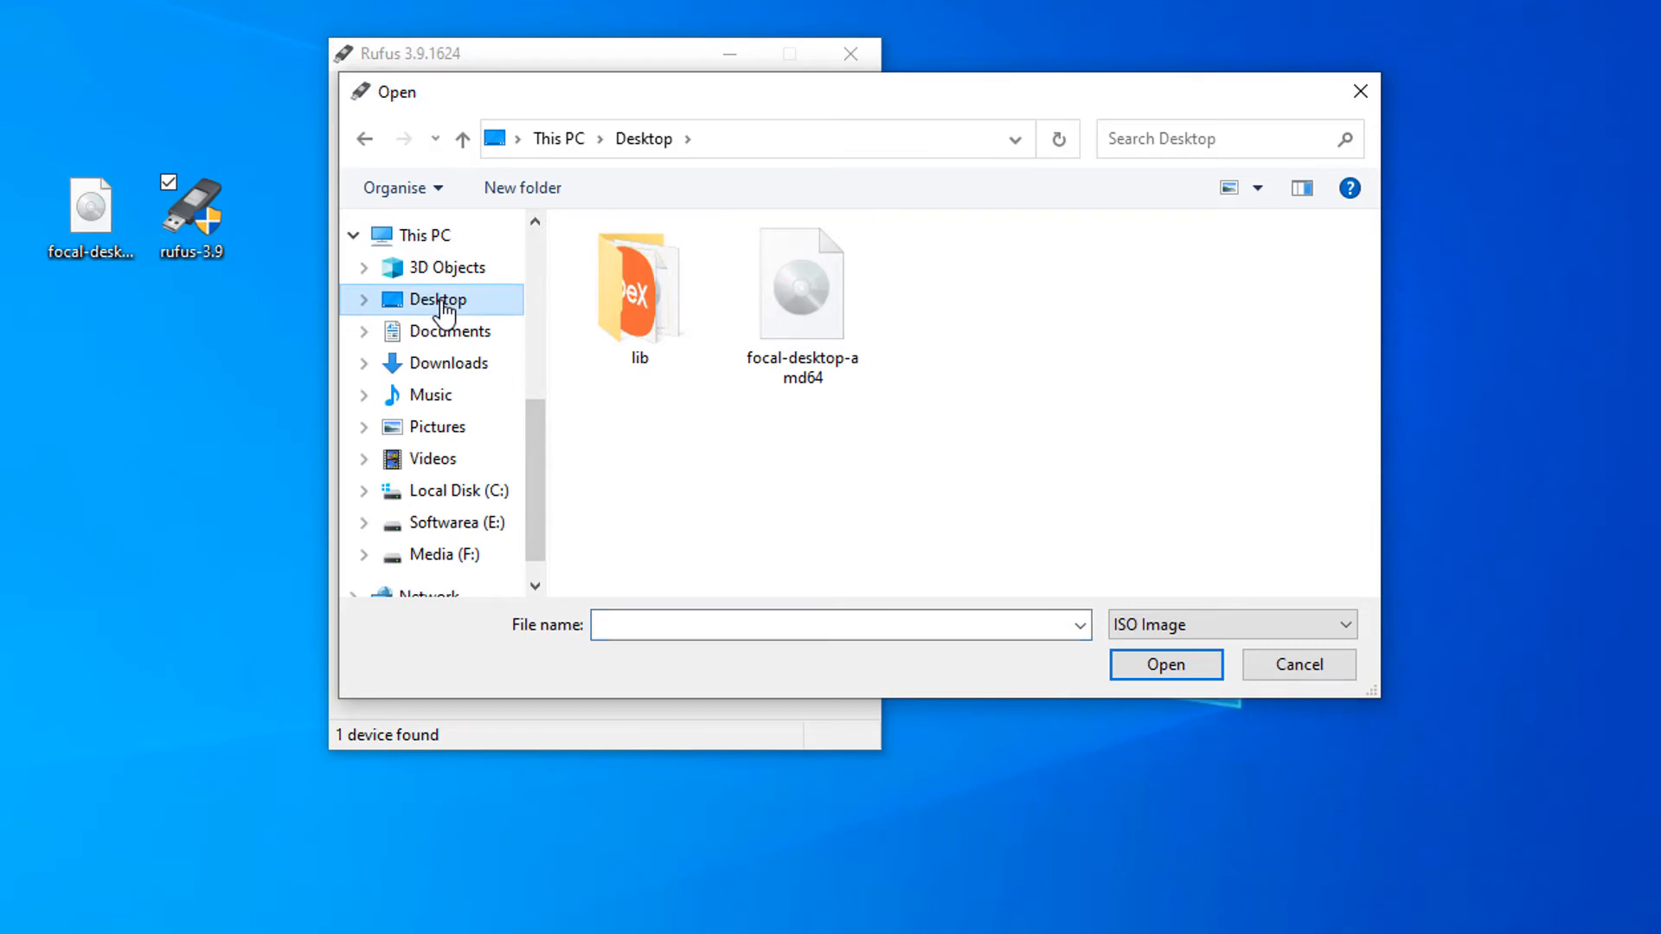
left_click(770, 299)
left_click(1151, 663)
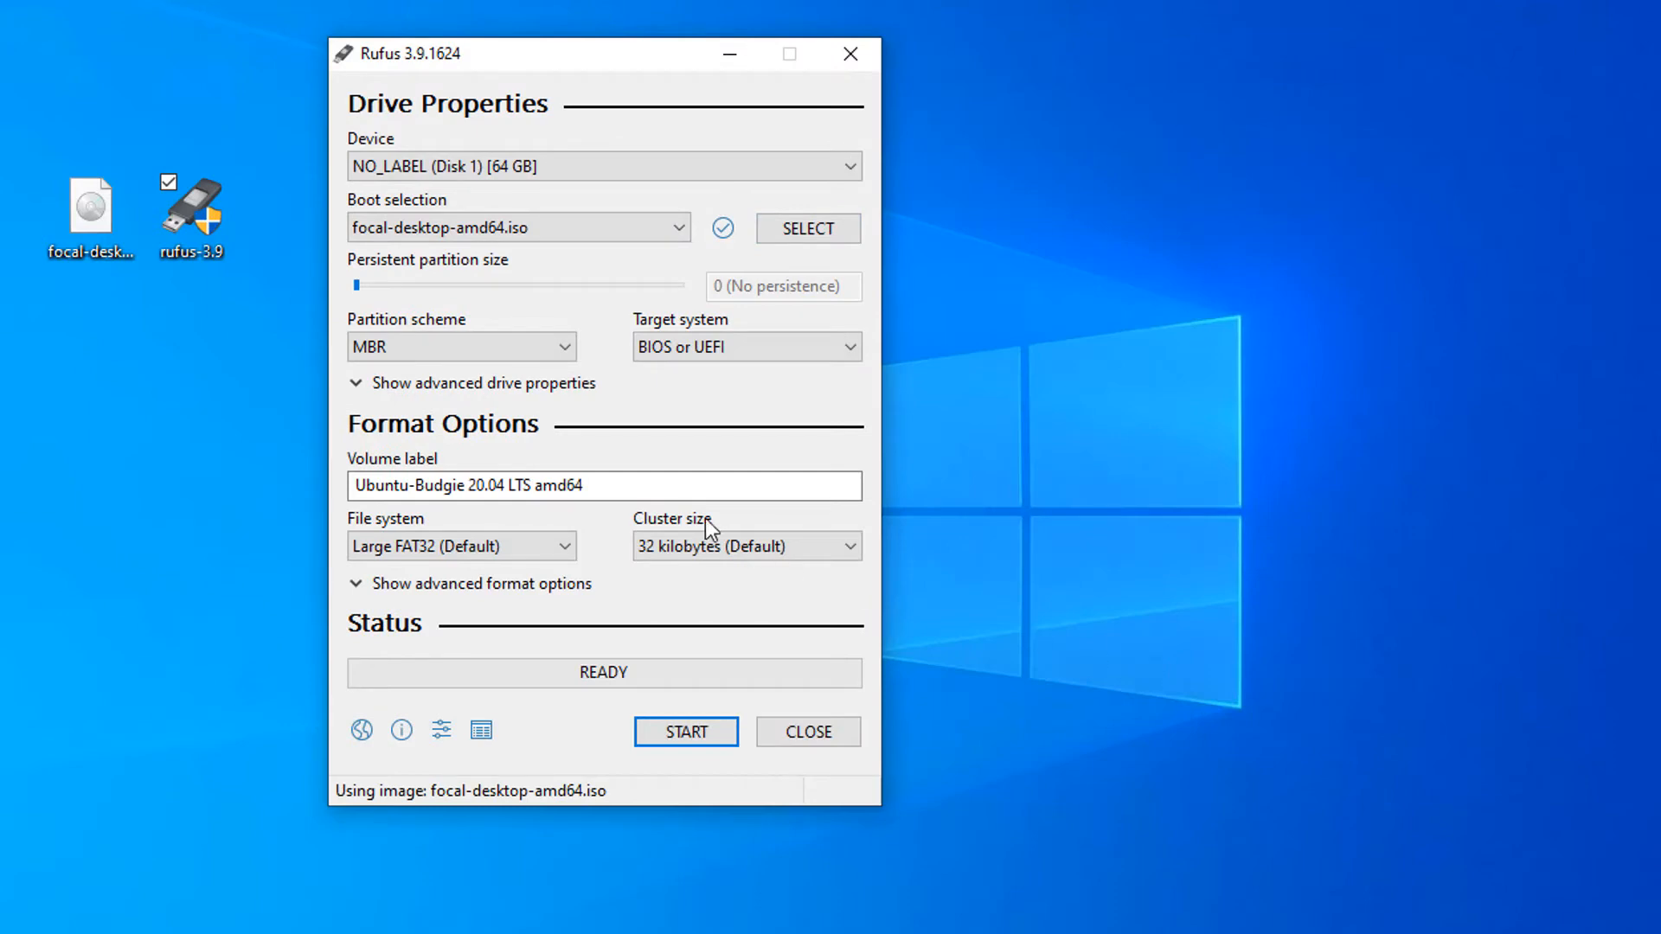
Set the partition scheme to MBR and the target system to BIOS or UEFI.
left_click(454, 340)
left_click(368, 372)
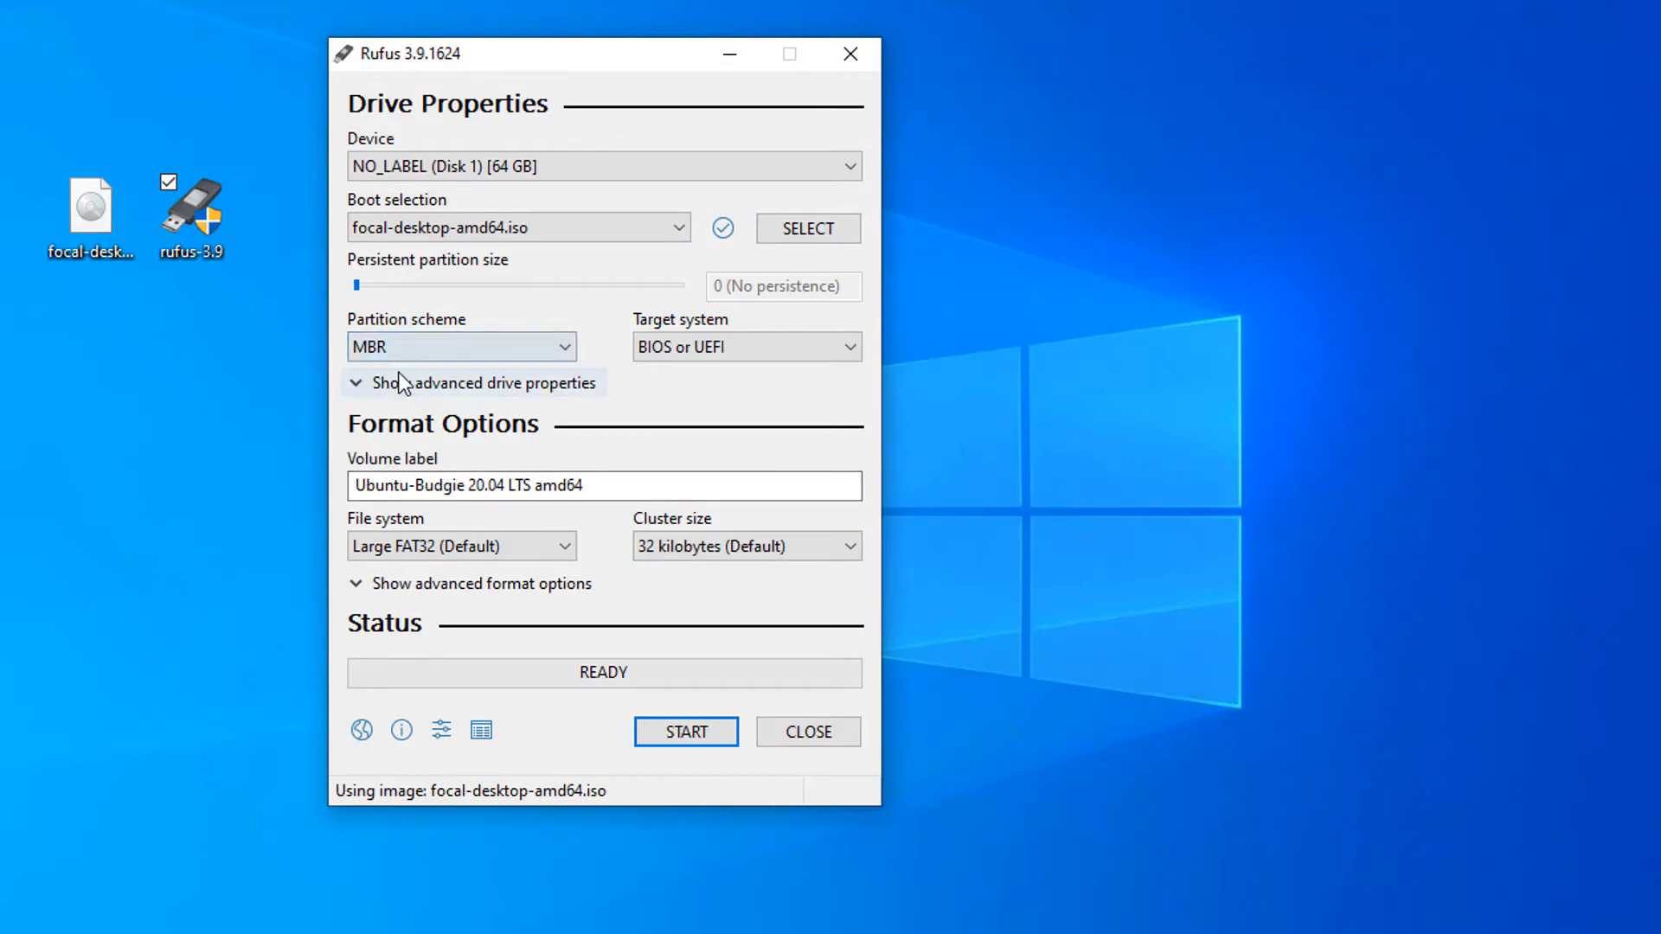
left_click(682, 346)
left_click(666, 381)
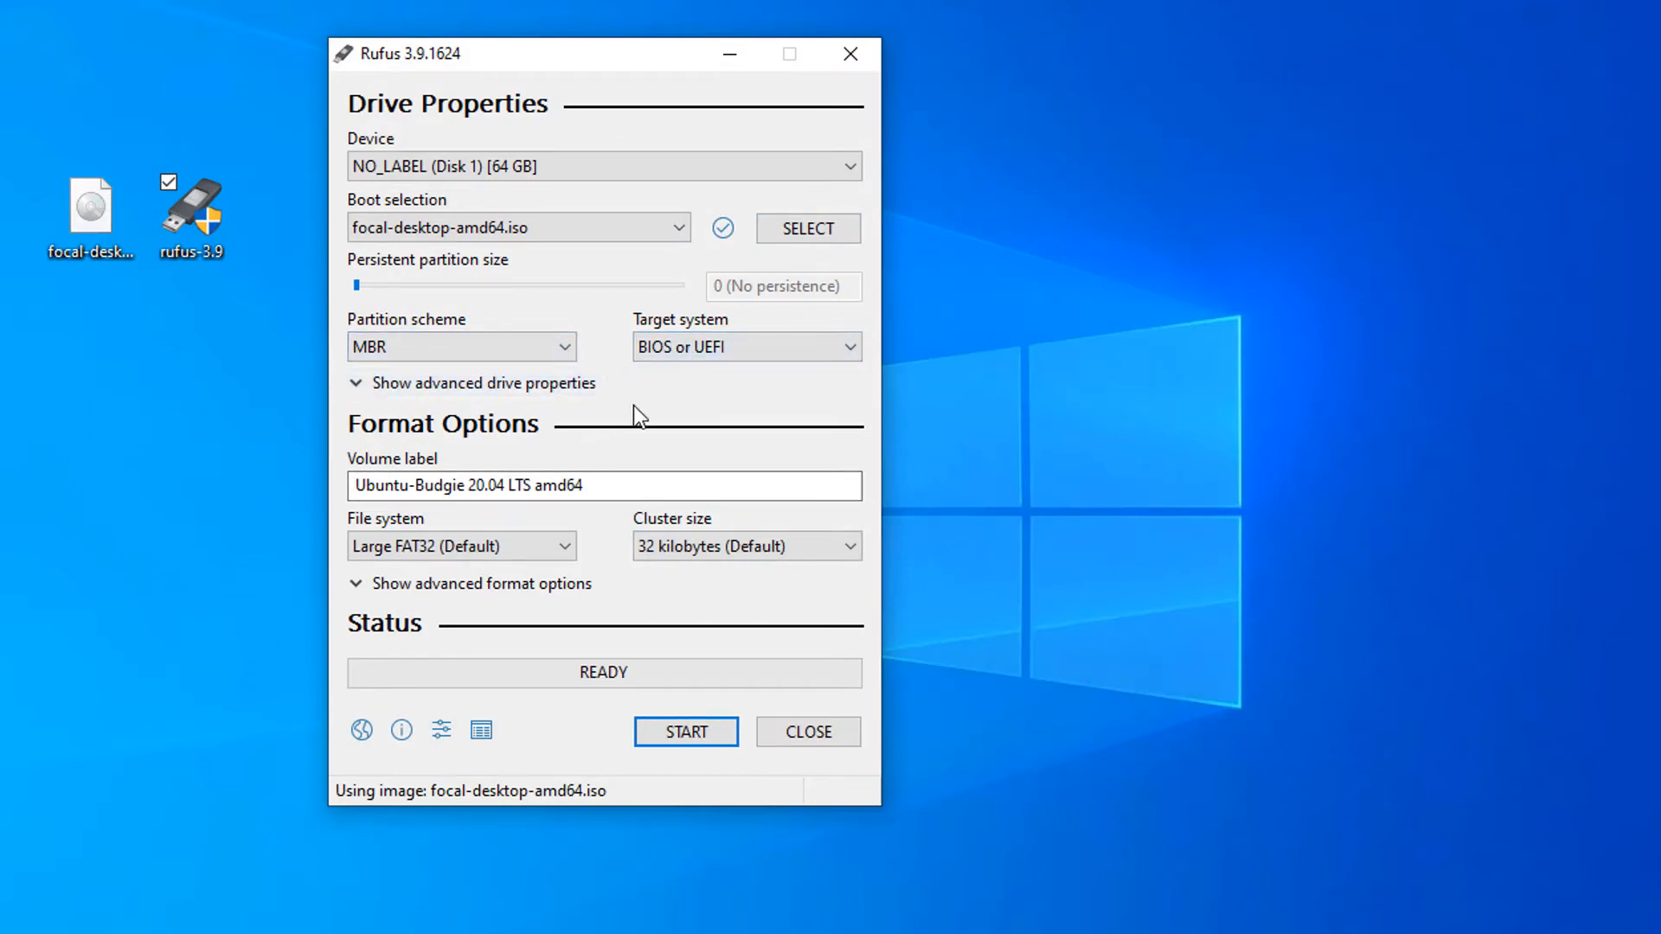
Write the image to the USB drive in ISO Image mode, downloading the required Syslinux files, and close Rufus when finished.
left_click(711, 740)
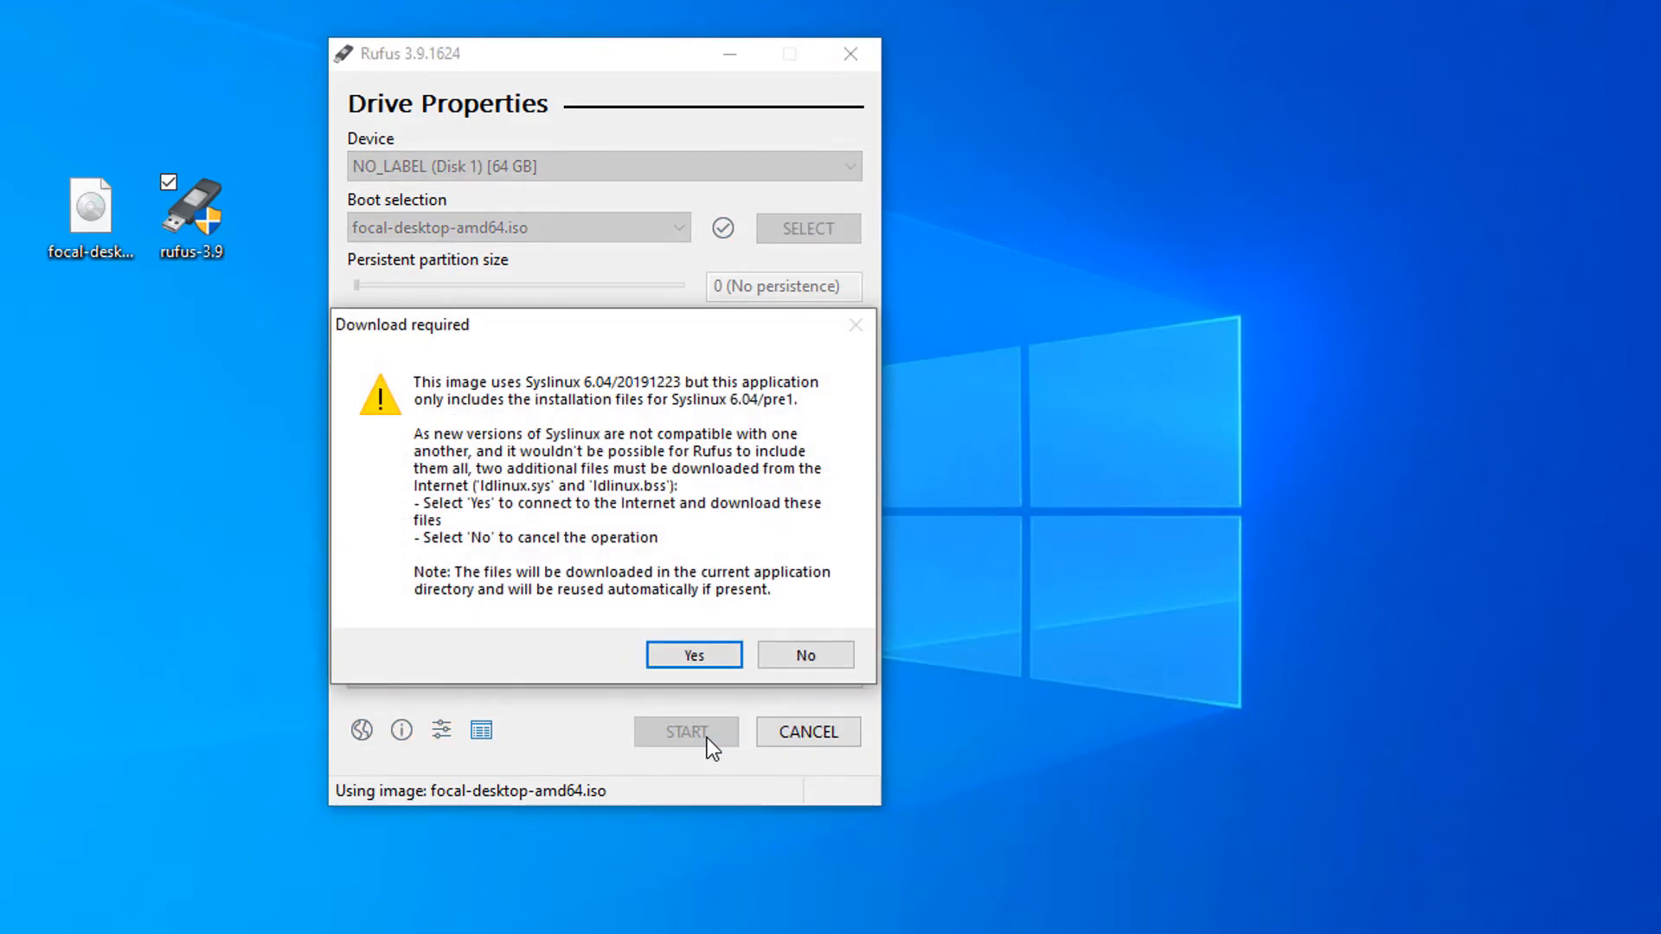
left_click(682, 651)
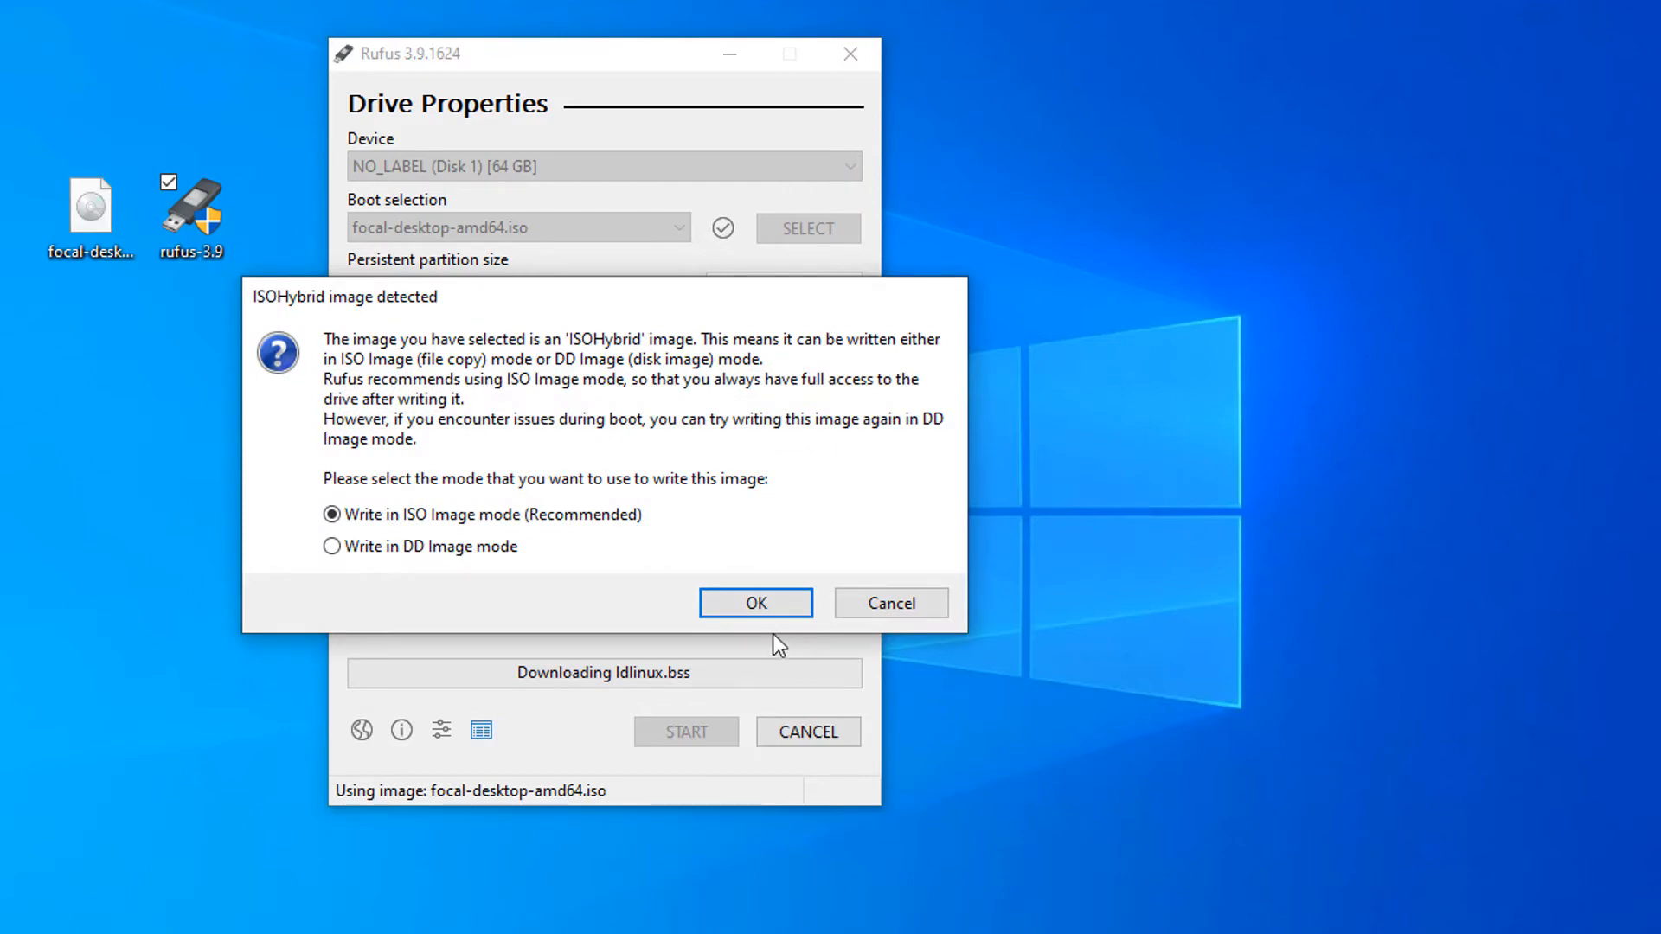
left_click(754, 609)
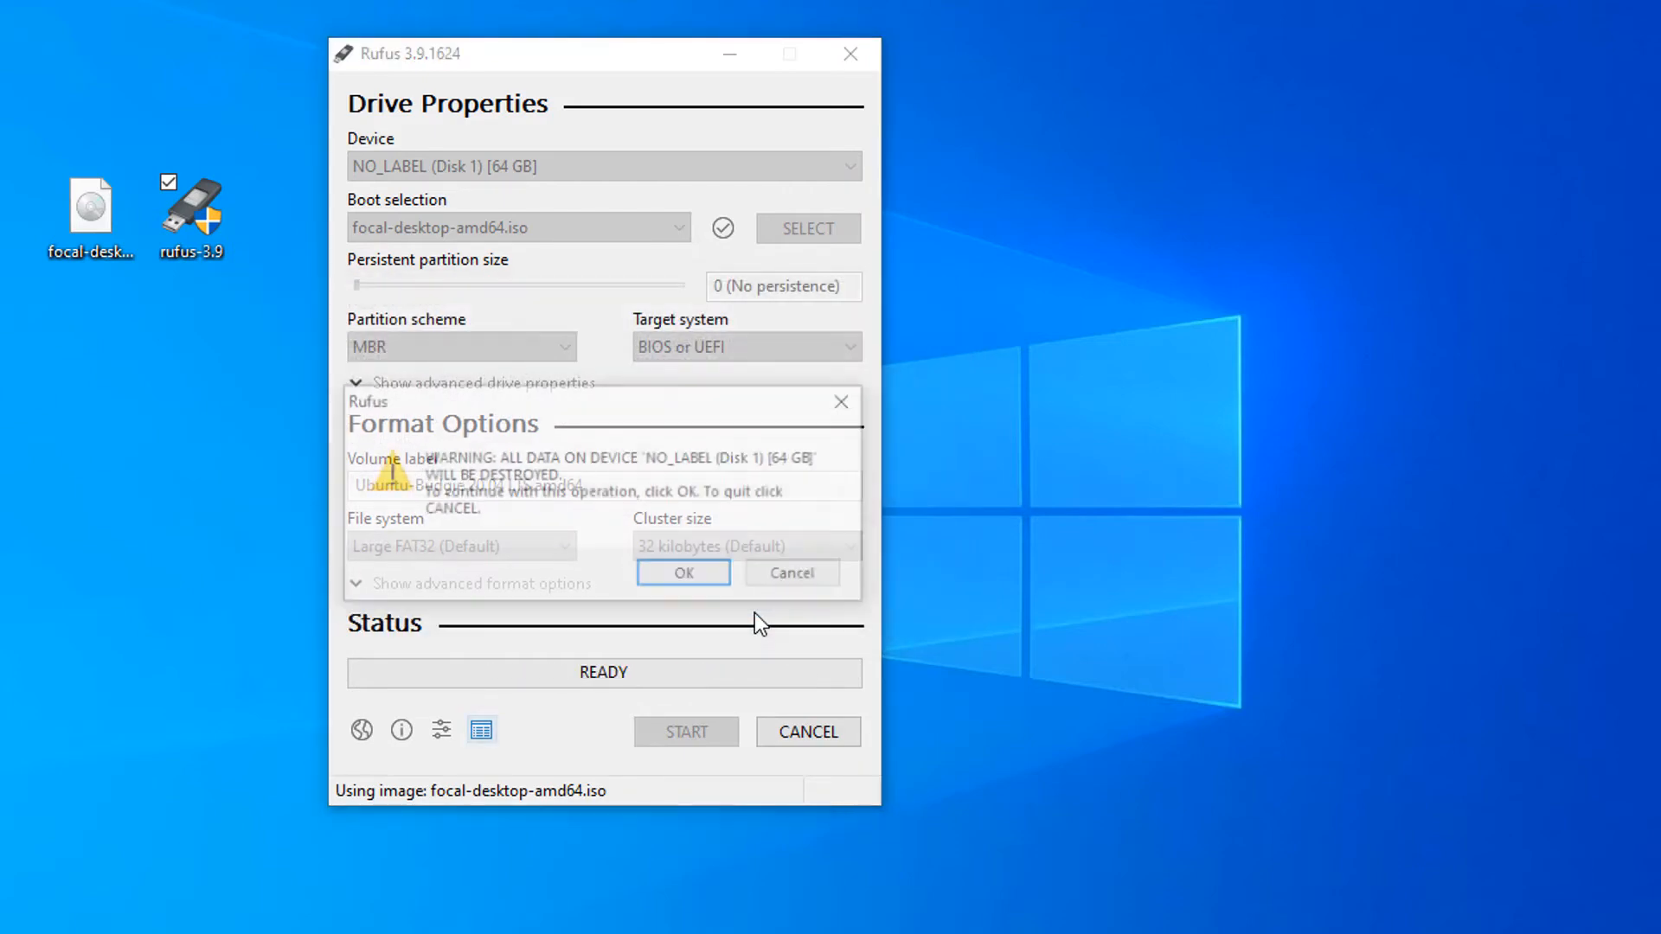
left_click(724, 576)
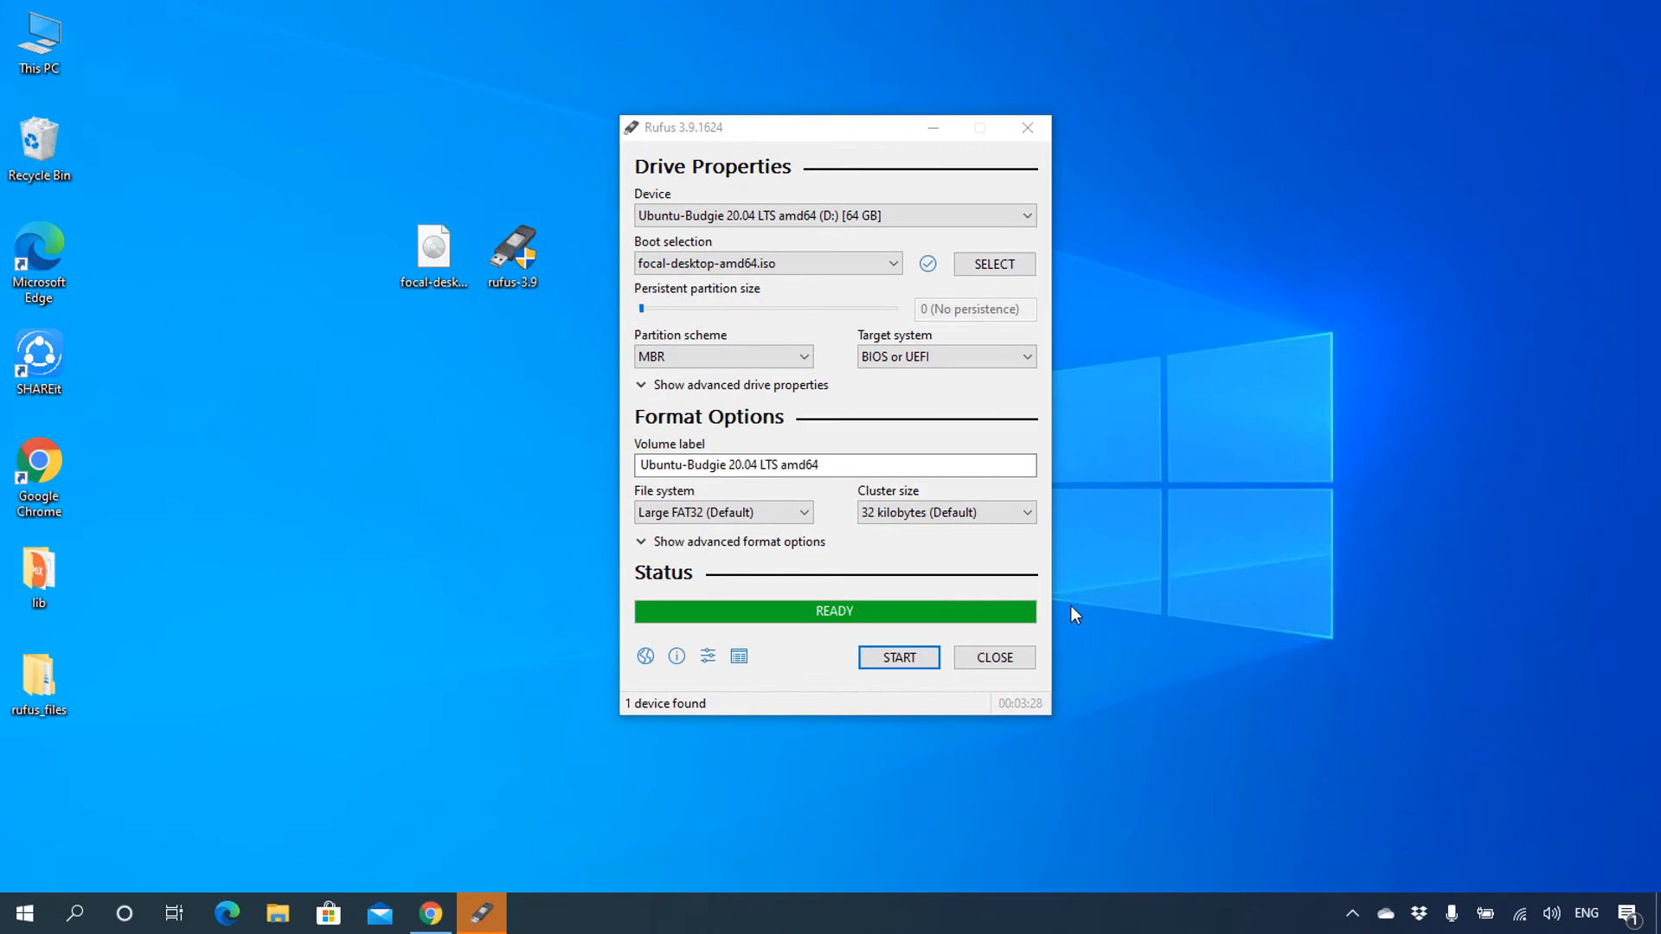
left_click(1009, 656)
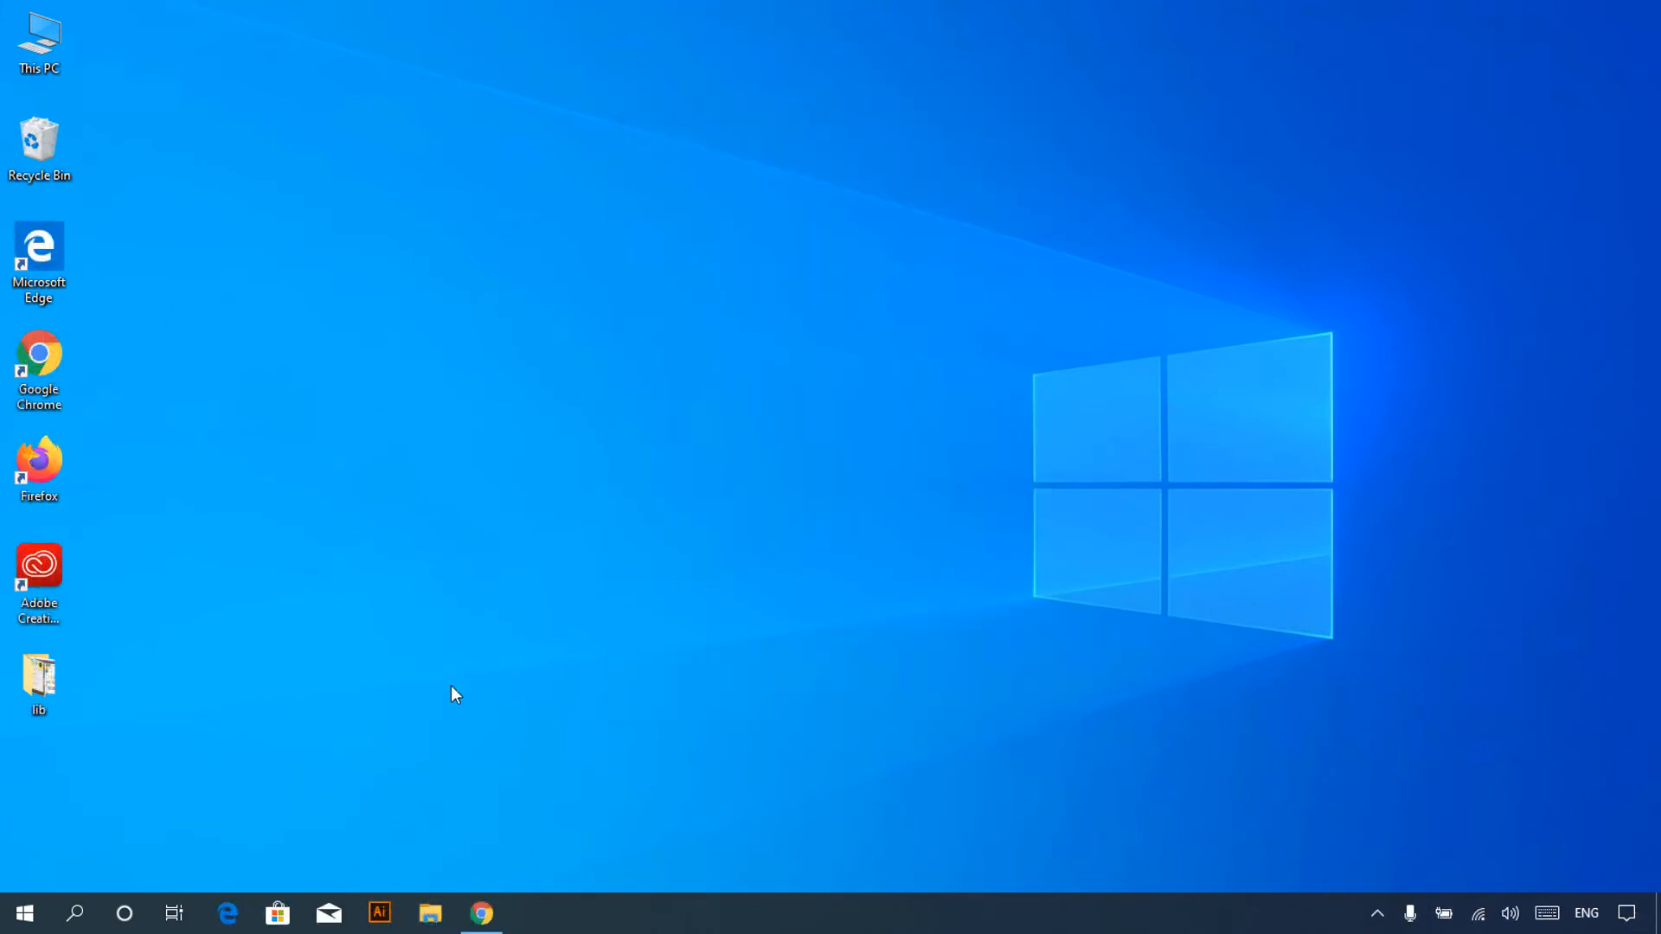
Search Windows for "disk manager", open Disk Management and shrink the C: volume by 20000 MB.
left_click(74, 912)
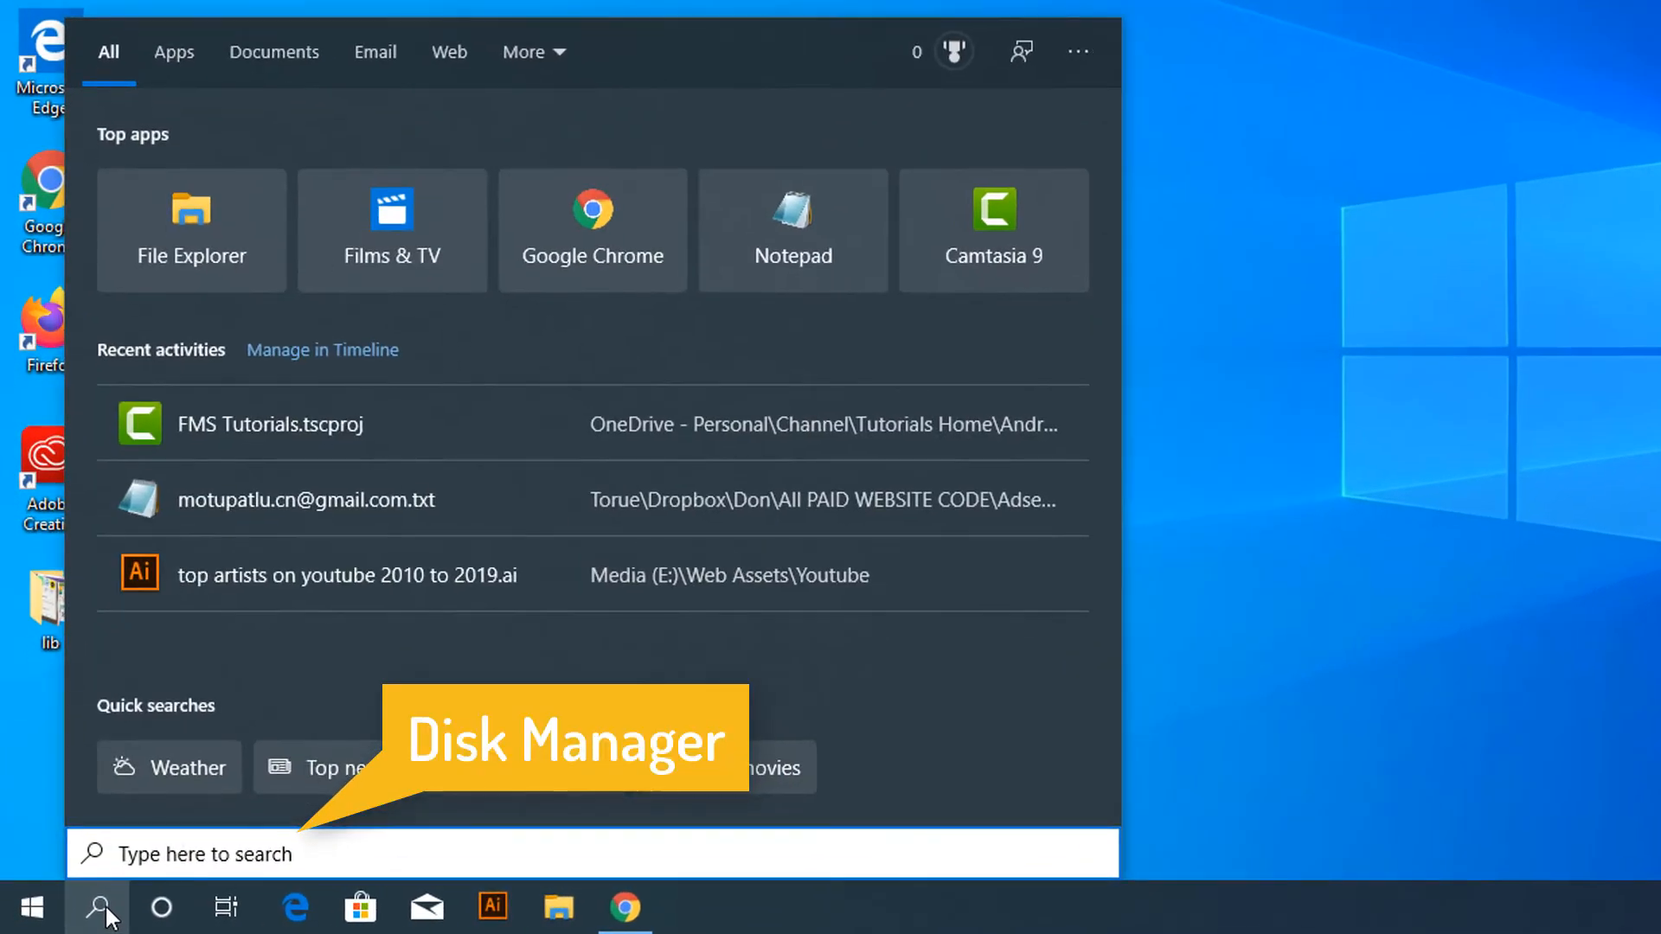
type("disk manager")
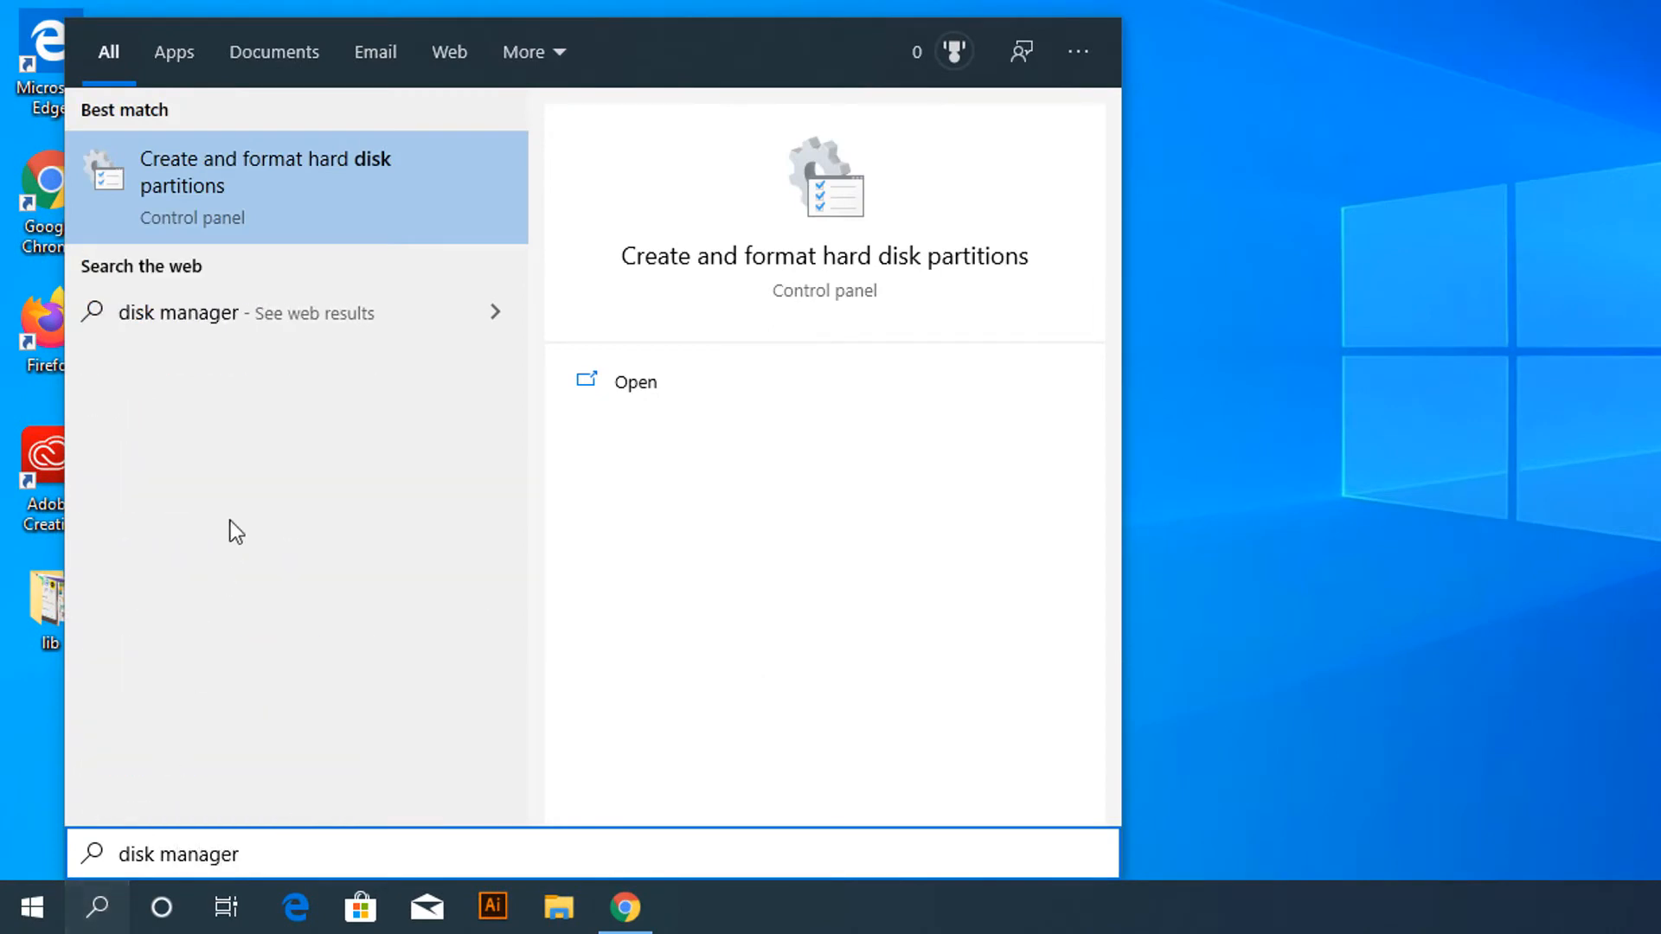
left_click(324, 191)
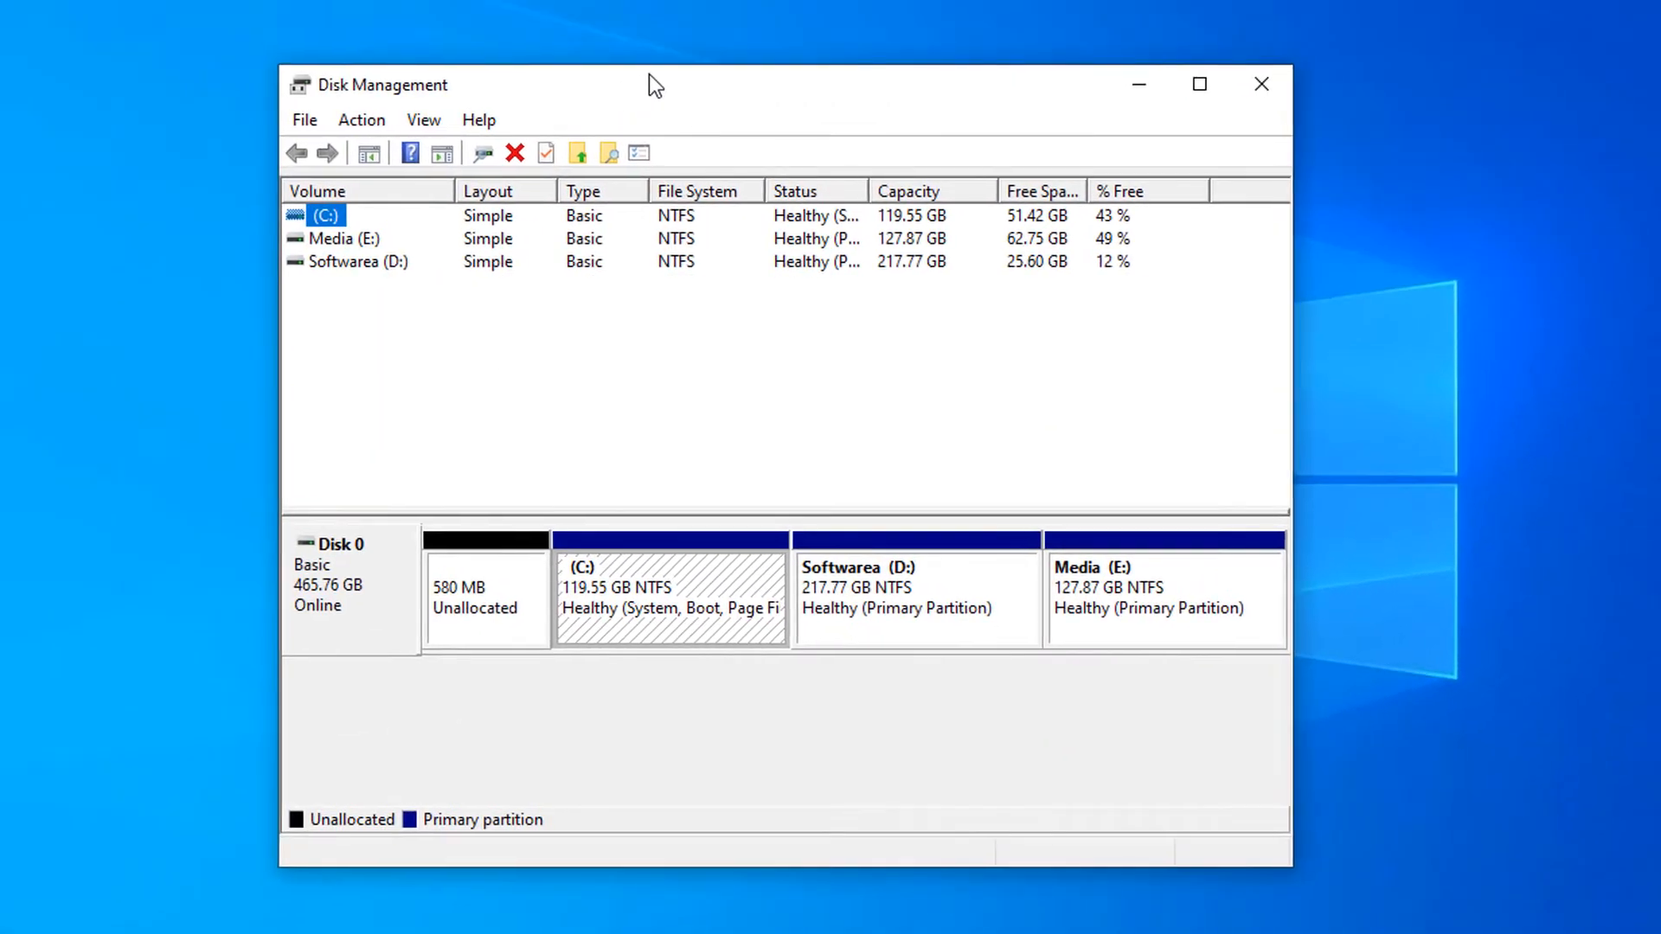
right_click(755, 558)
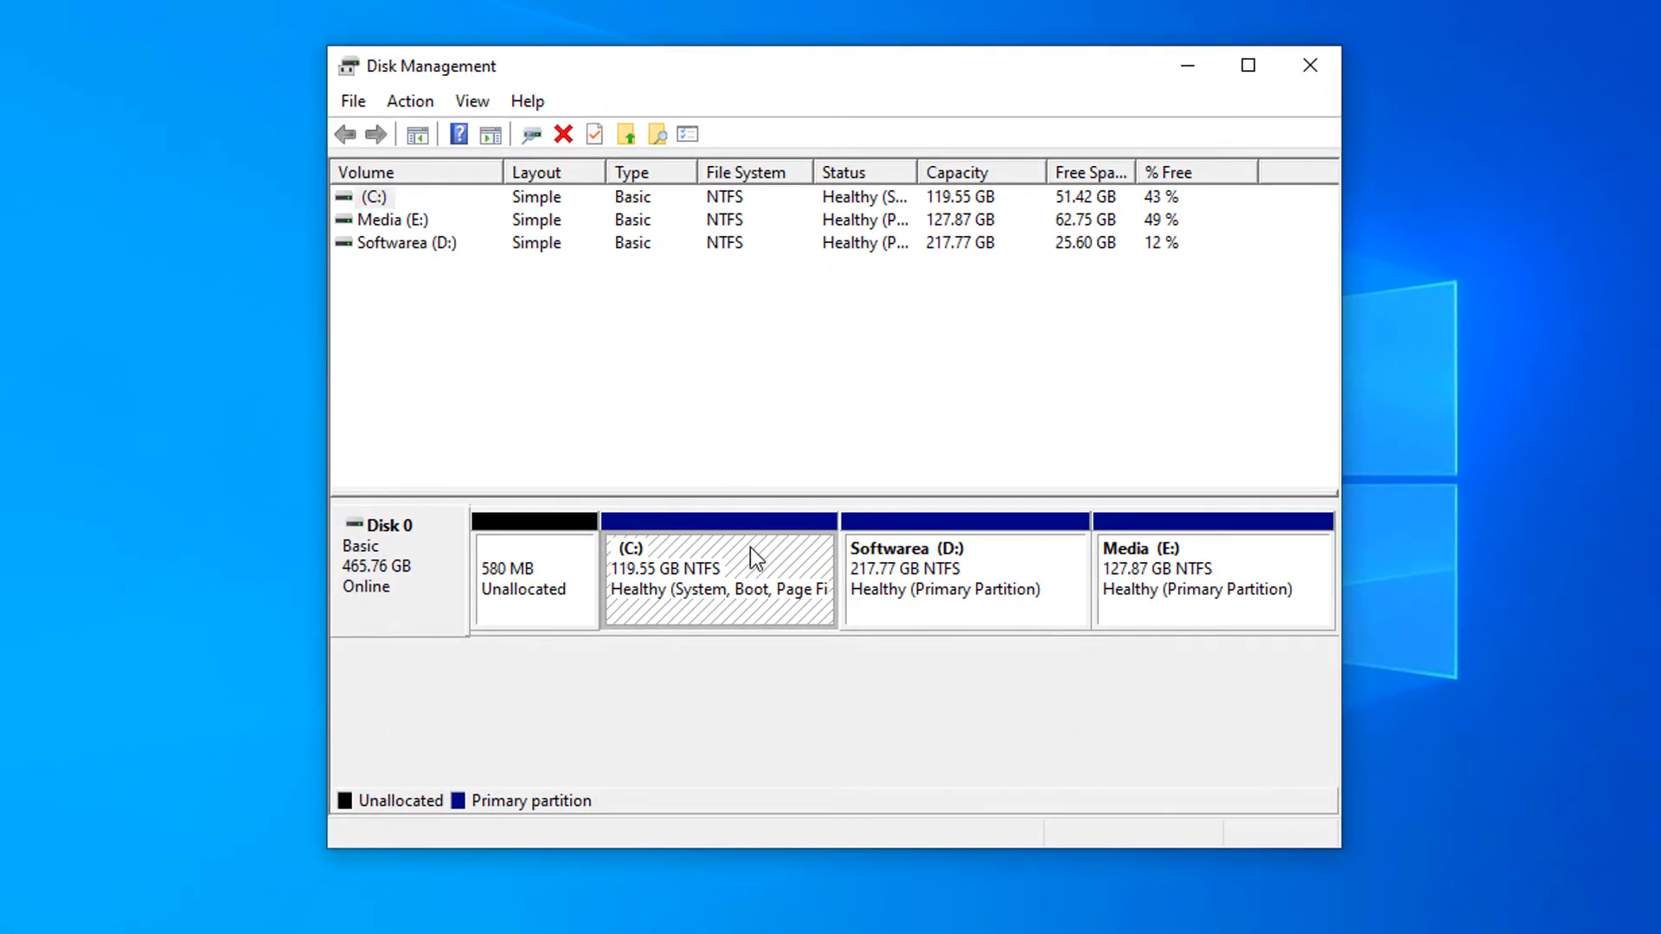
left_click(823, 755)
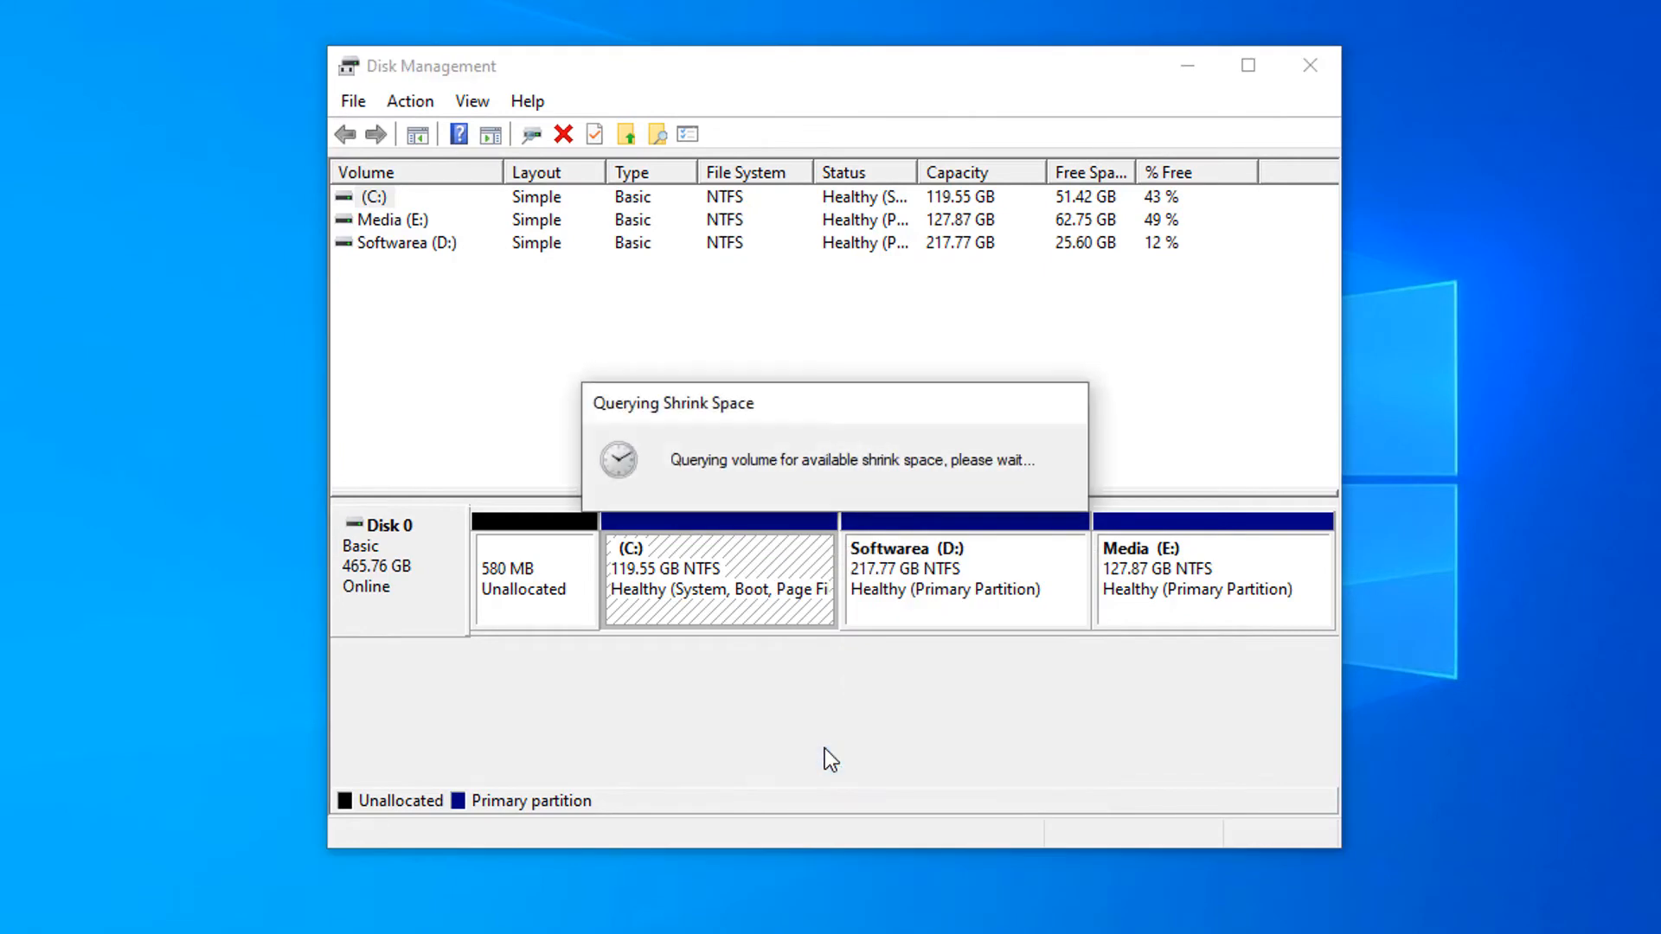
type("20000")
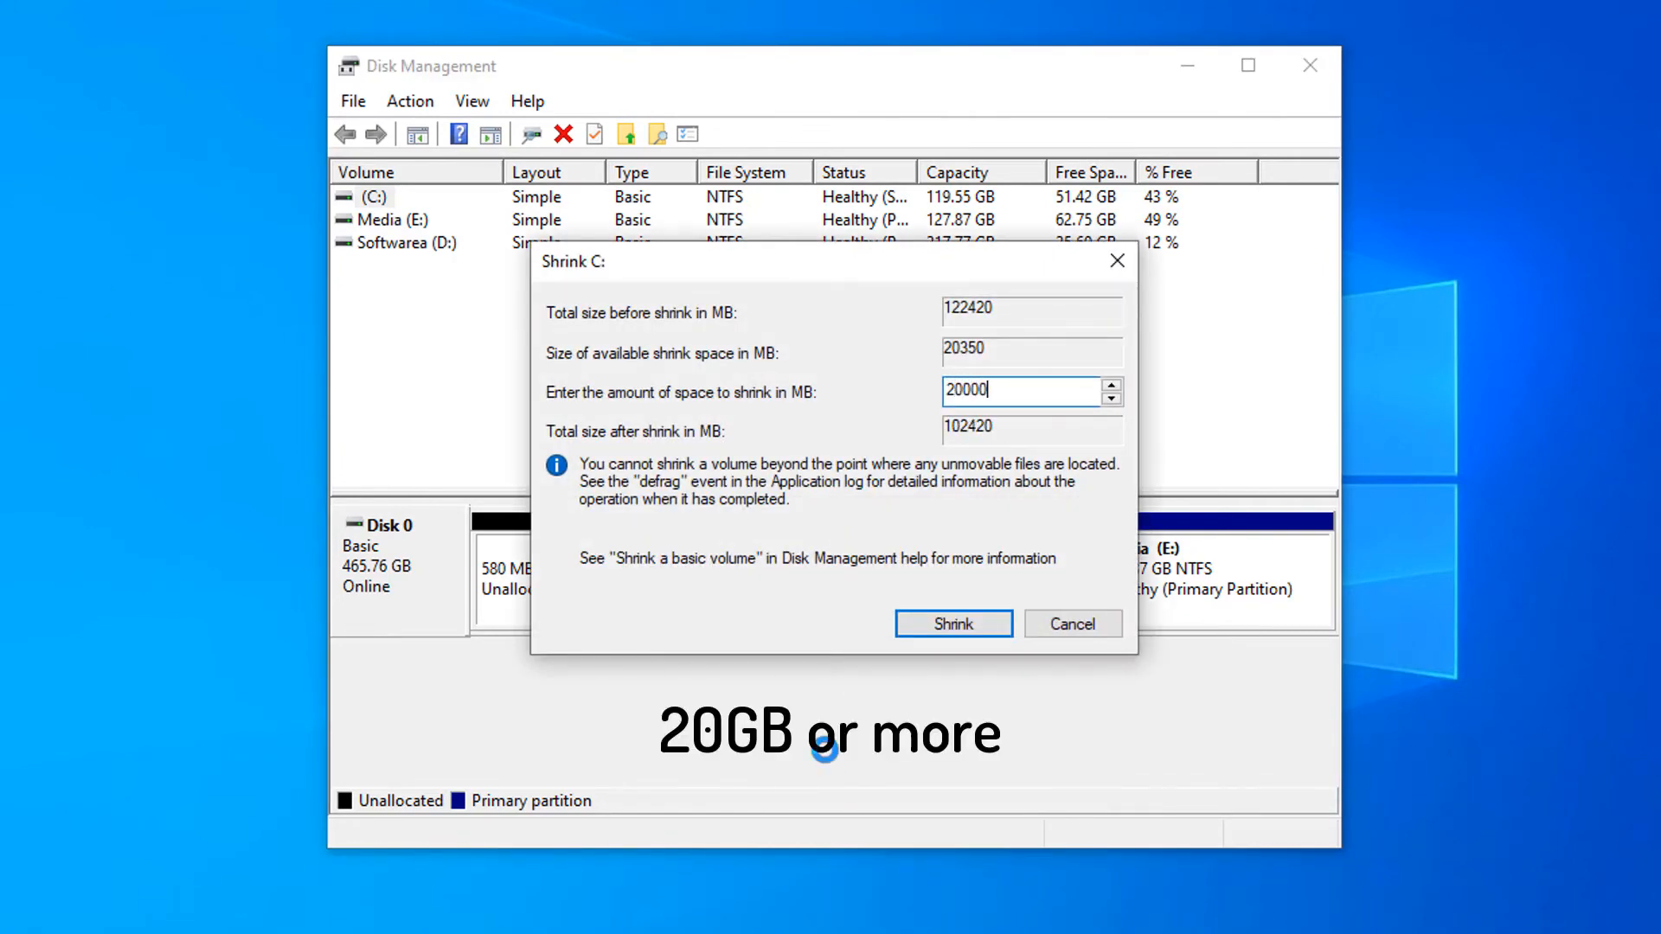
left_click(938, 623)
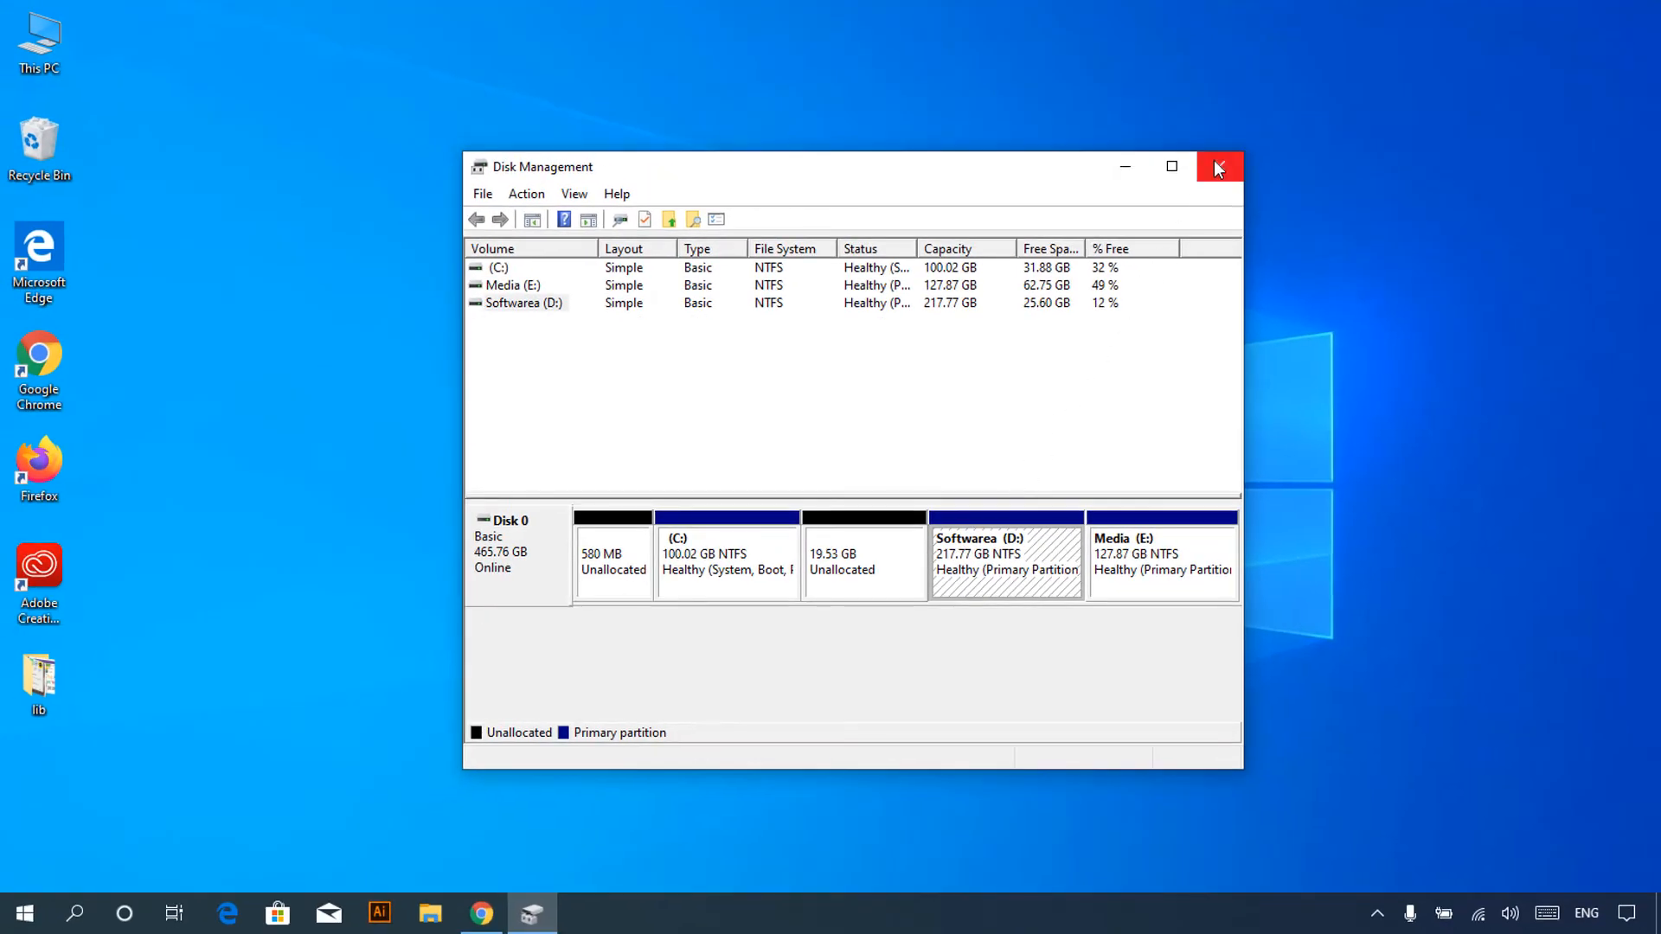
left_click(1218, 168)
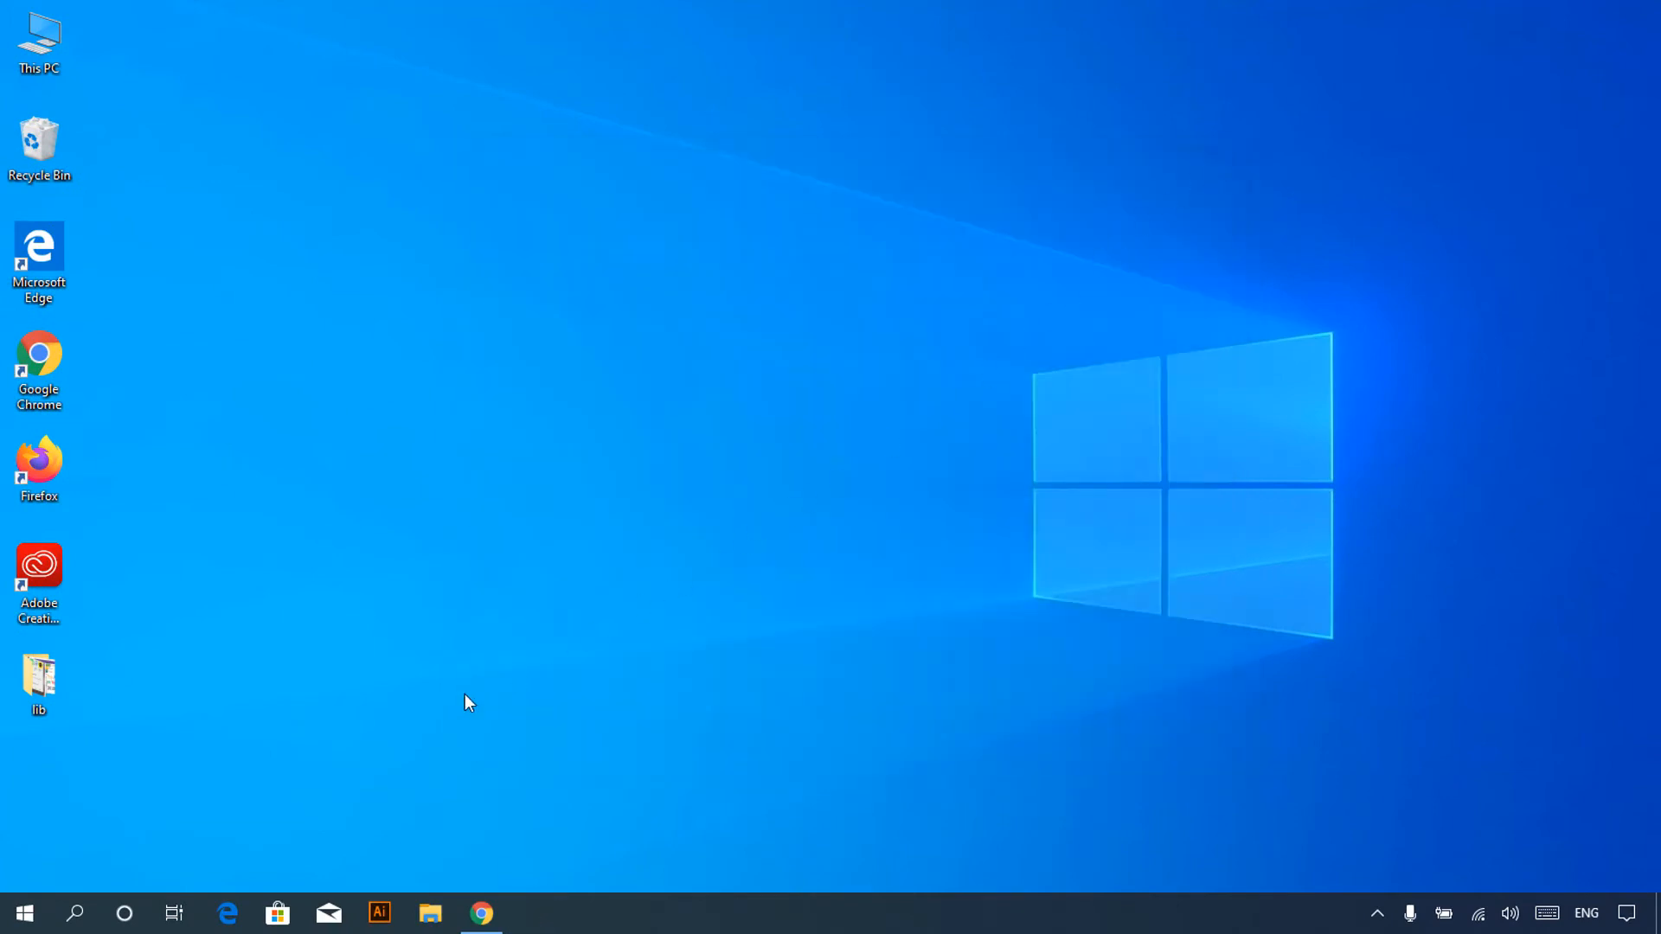
Restart the computer and boot from the device UEFI: SMI USB DISK 1100.
left_click(25, 913)
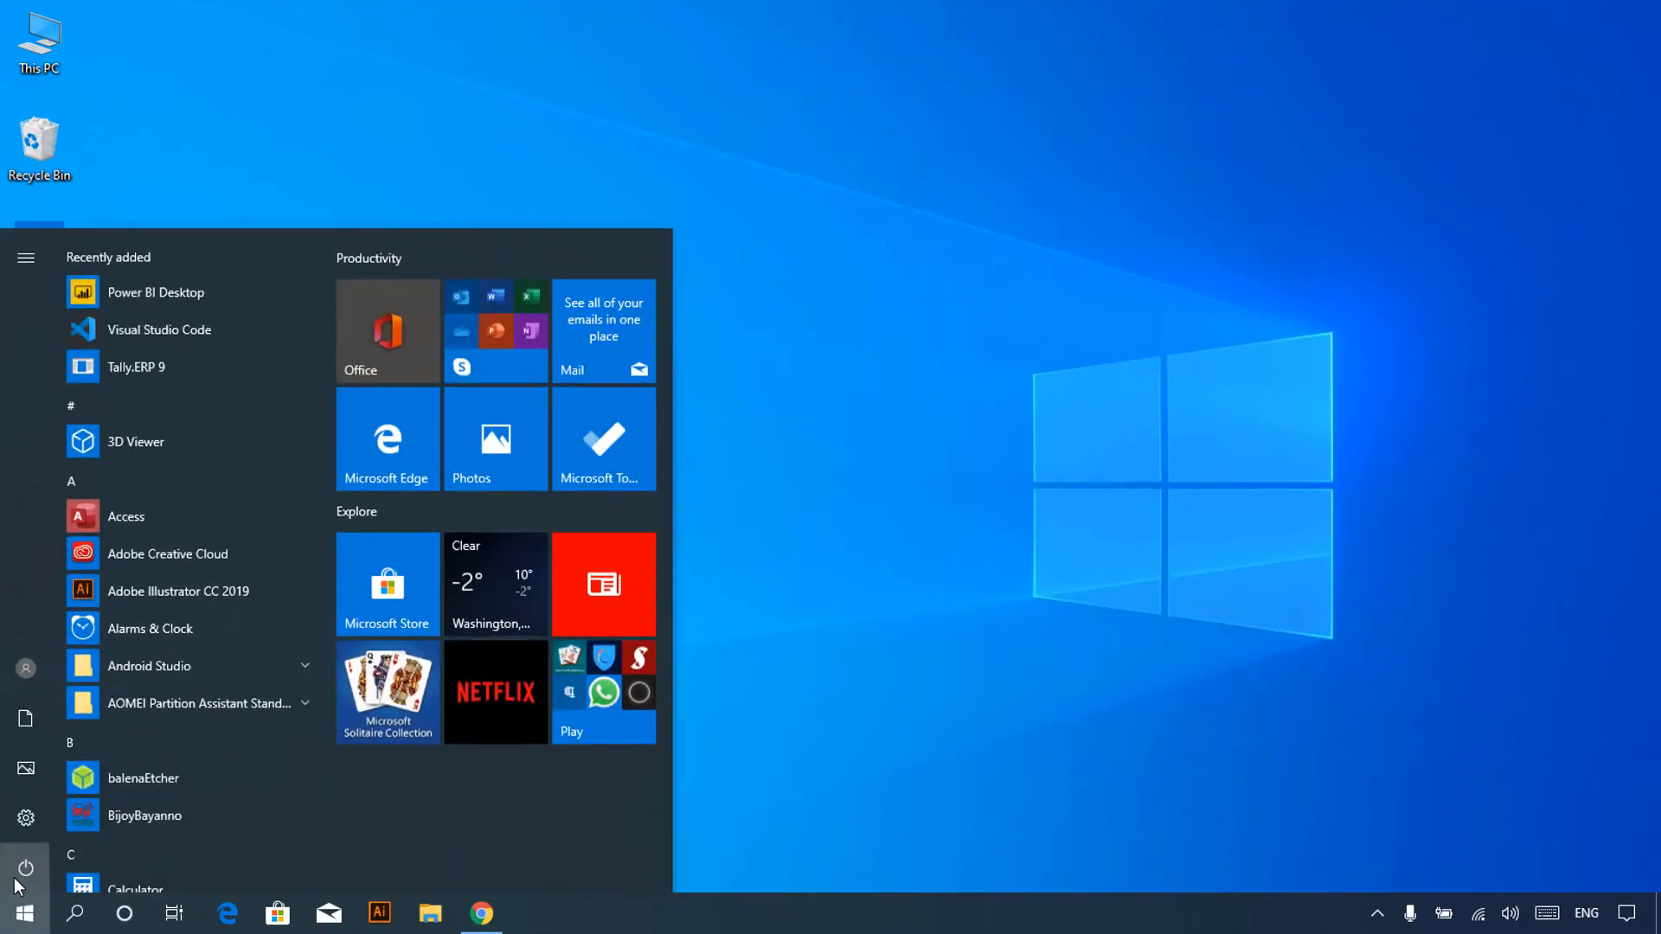
left_click(26, 868)
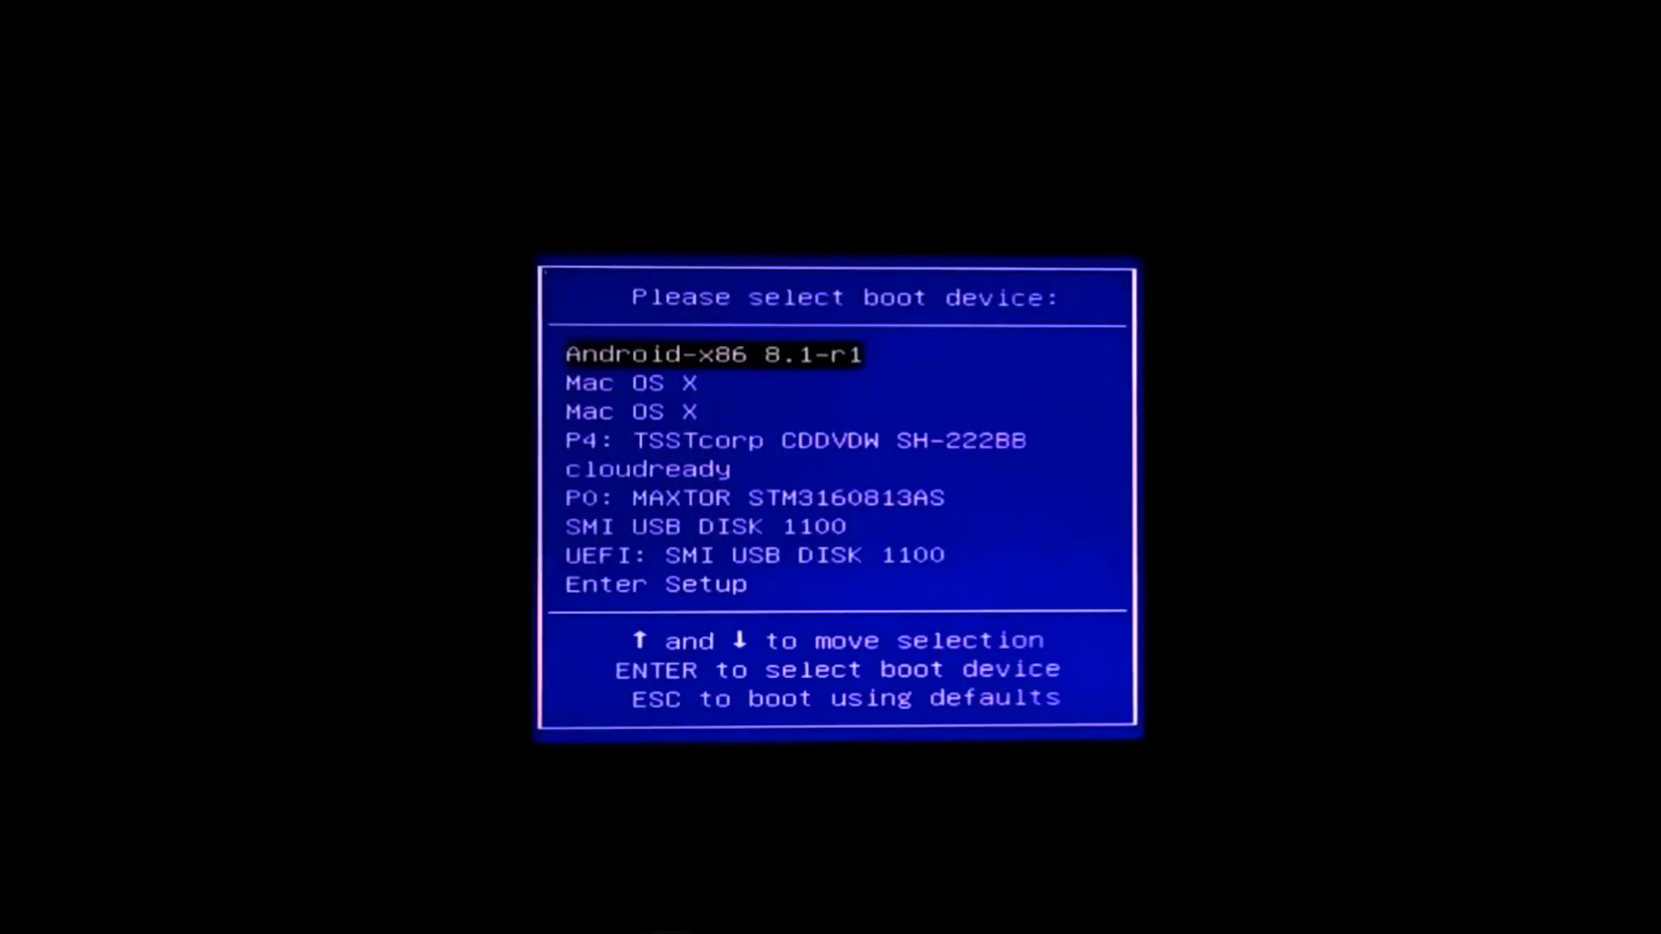
key("Down")
key("Down")
key("Down")
key("Down")
key("Down")
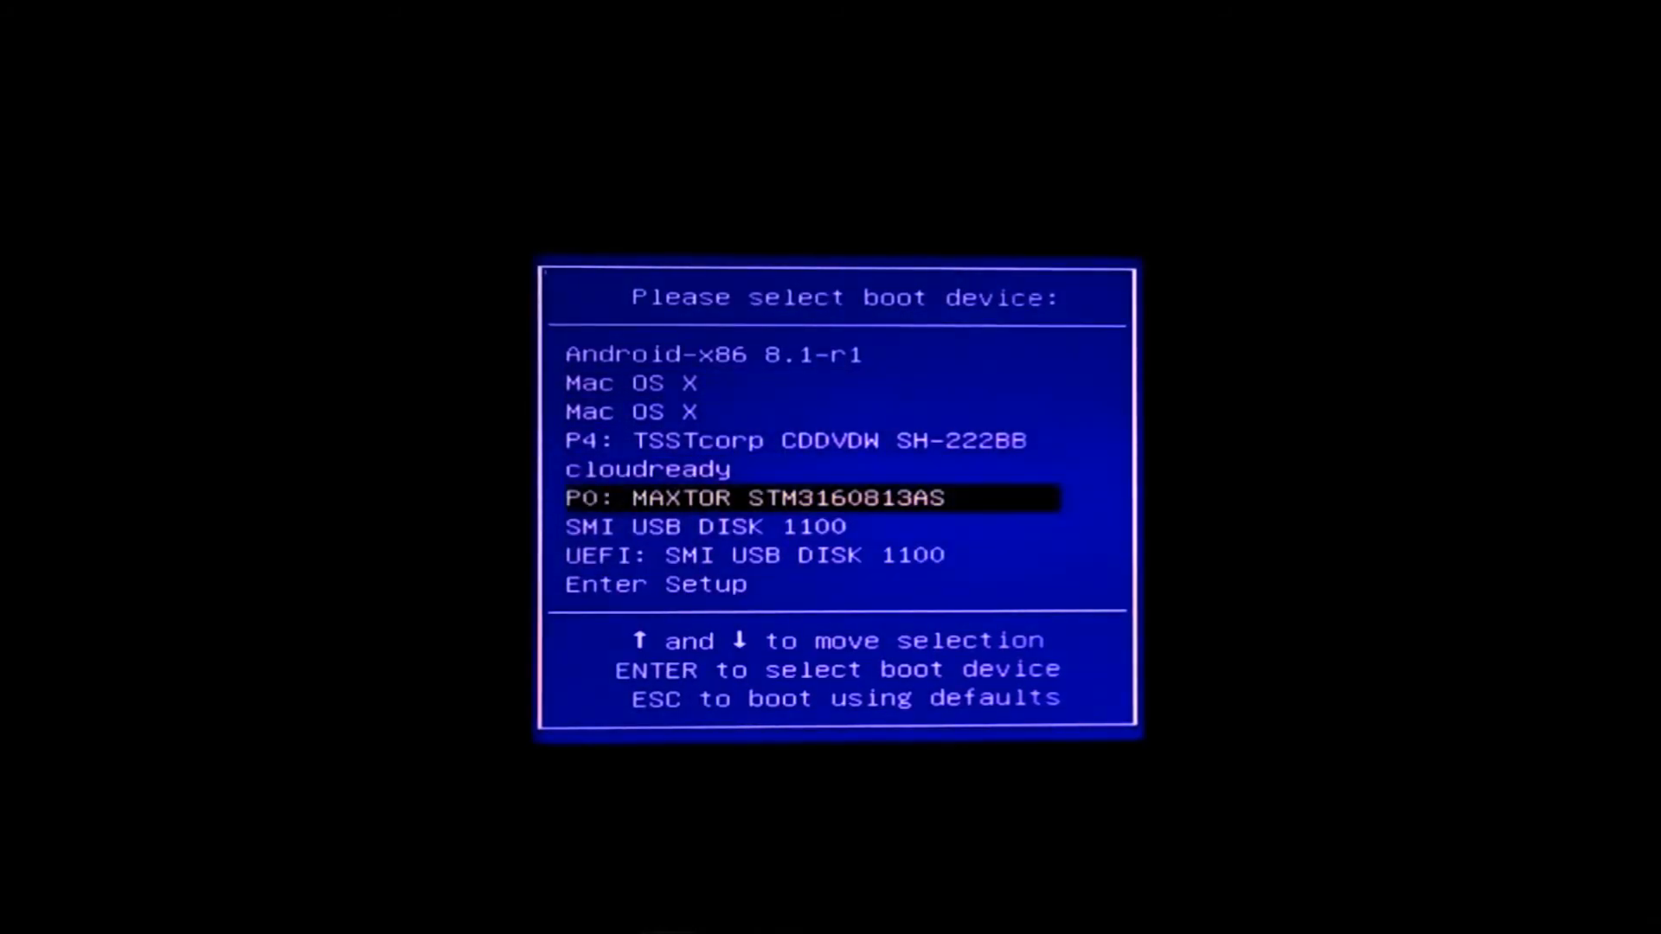
key("Down")
key("Down")
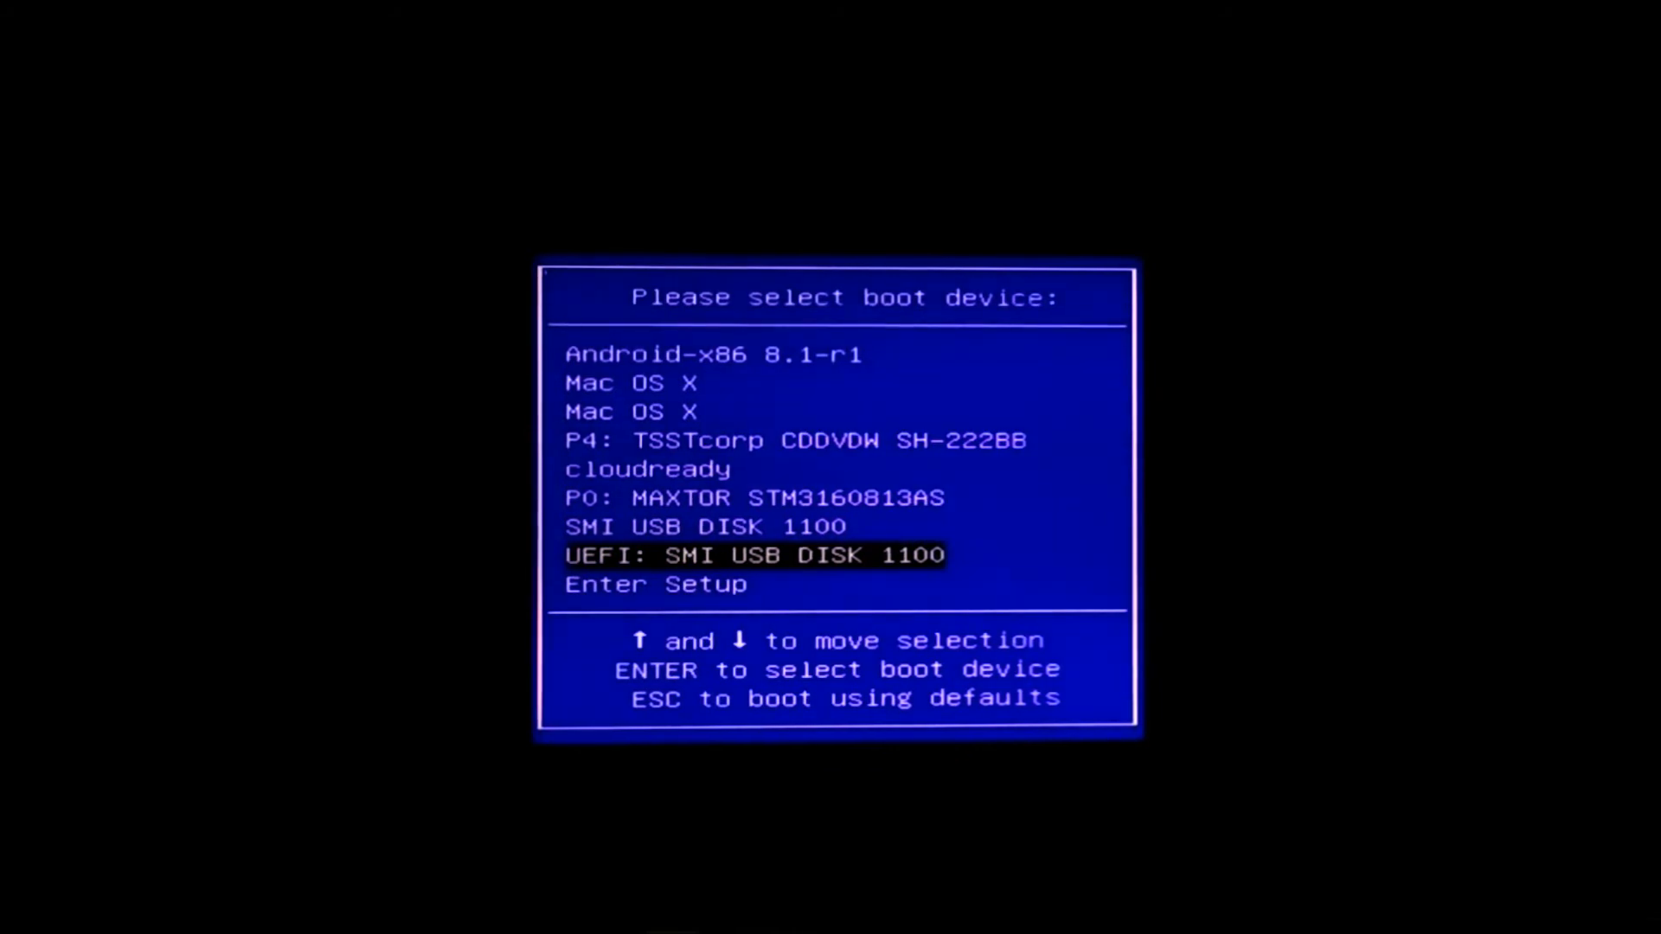
key("Return")
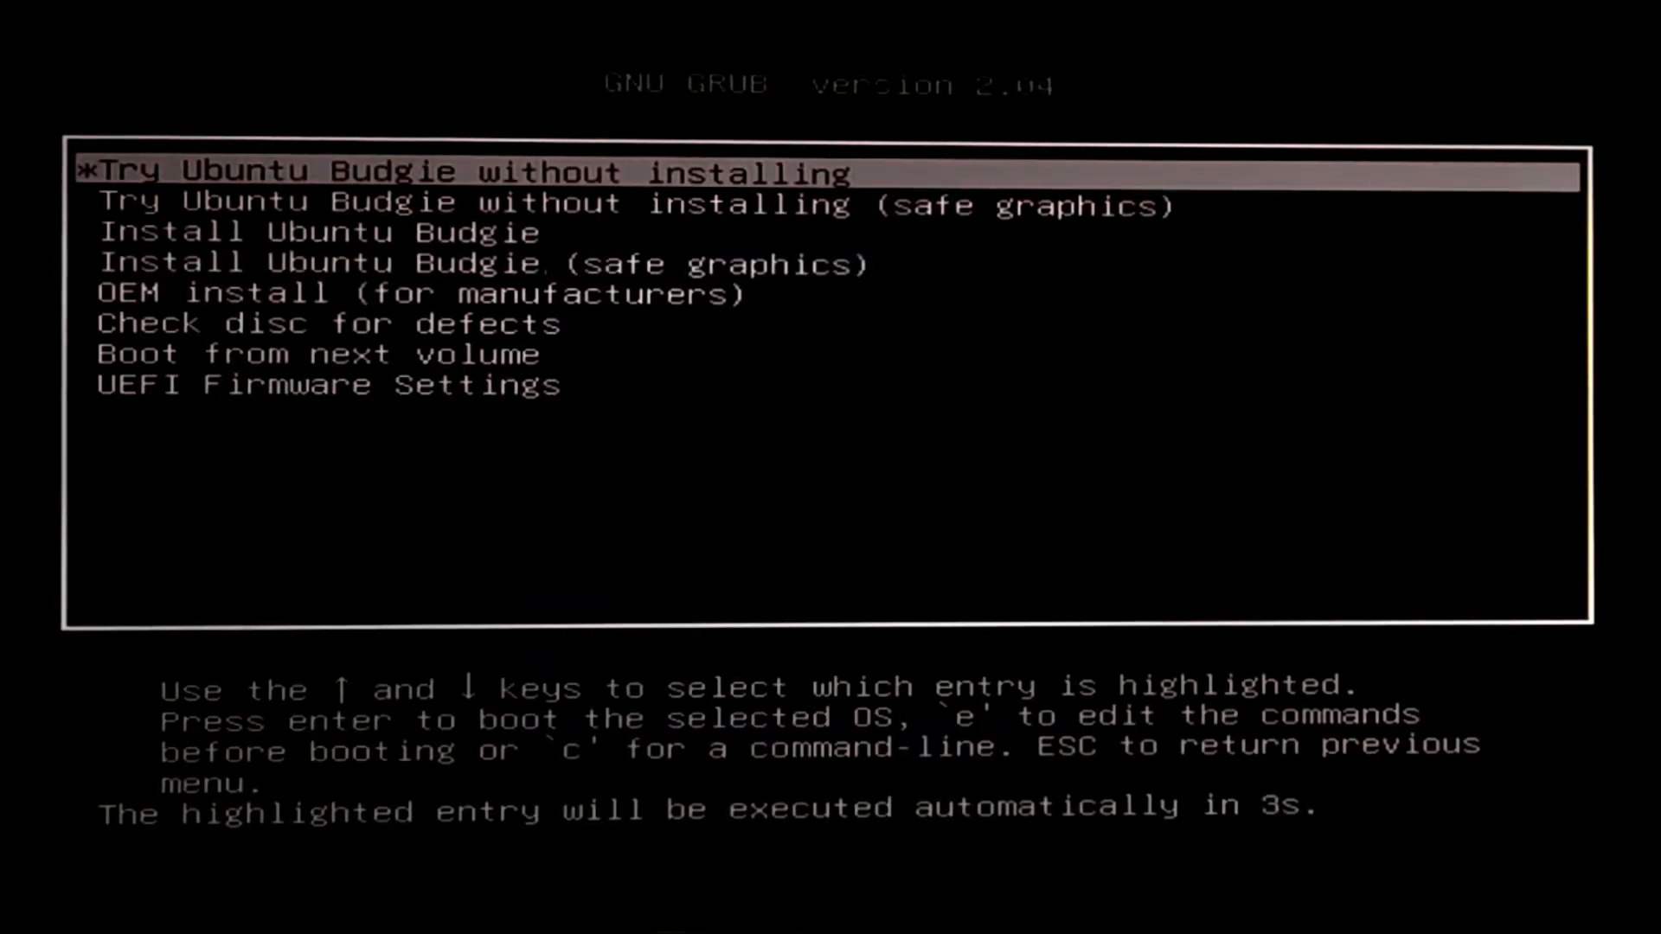
Start the Install Ubuntu Budgie entry from the GRUB boot menu.
key("Down")
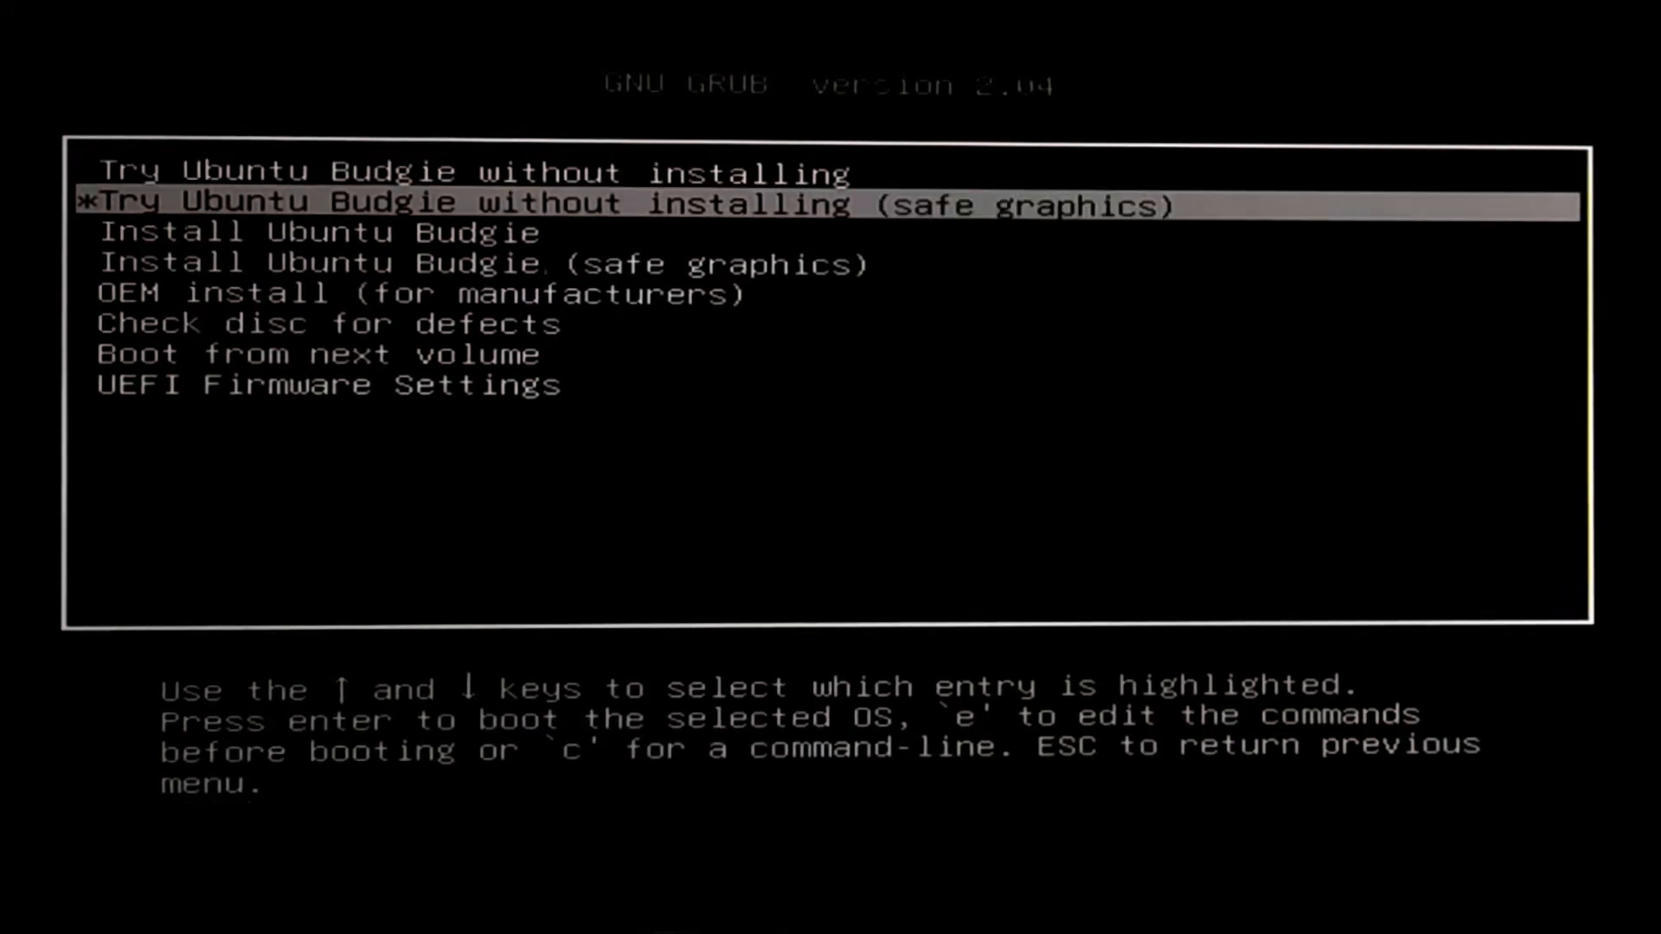
key("Down")
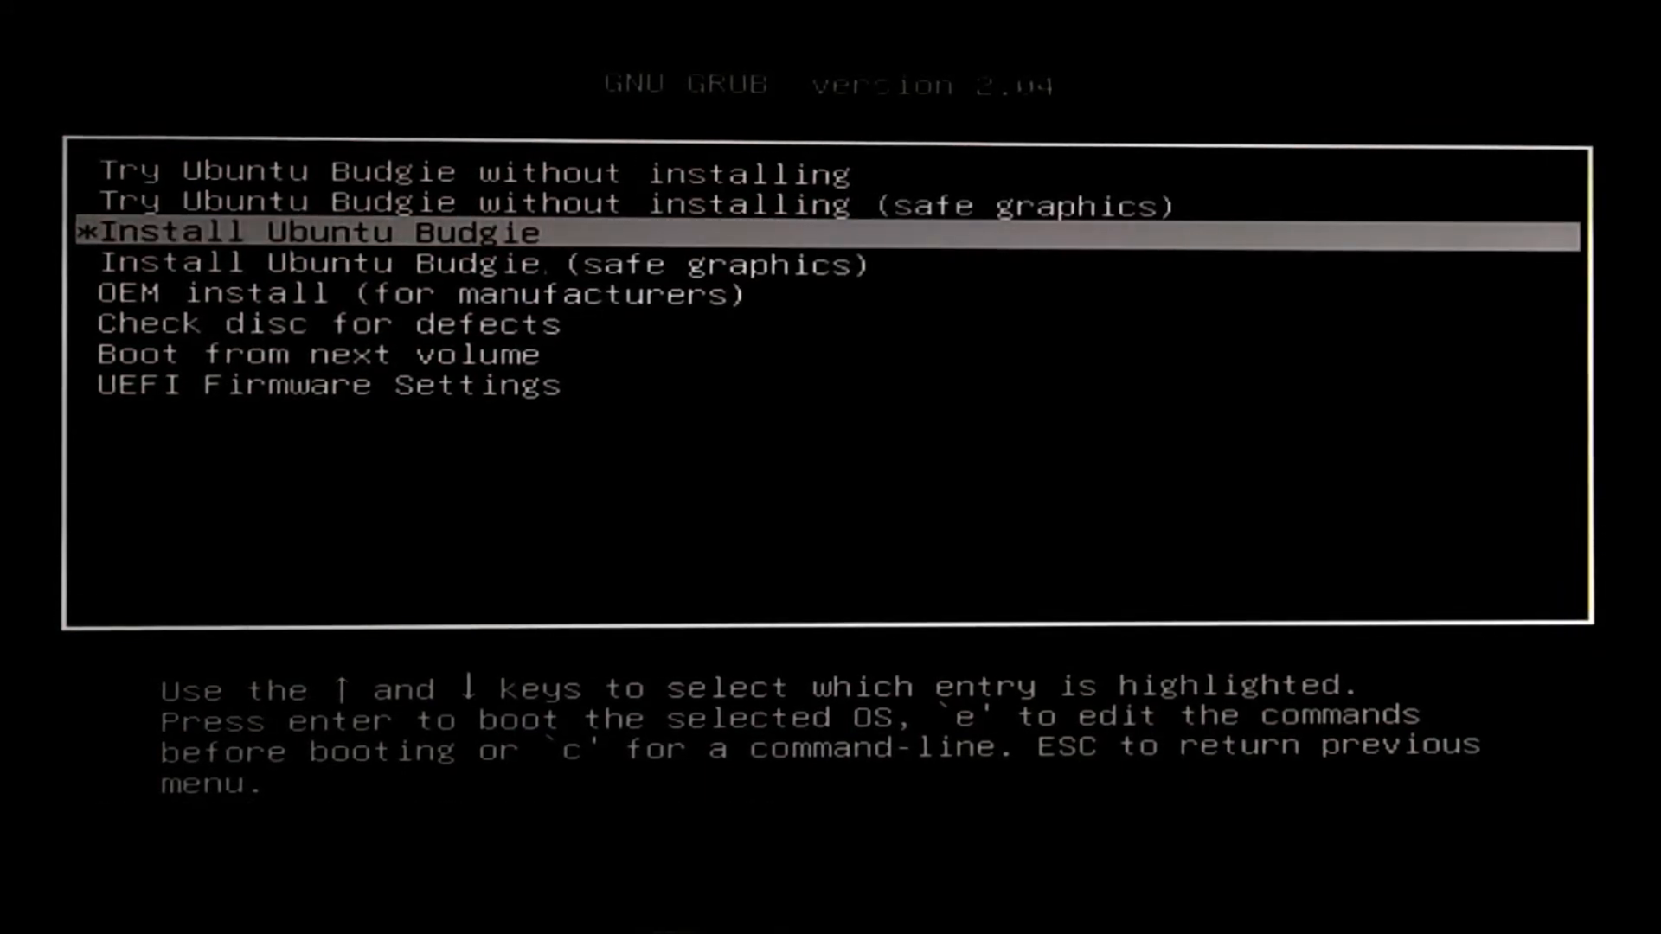
key("Return")
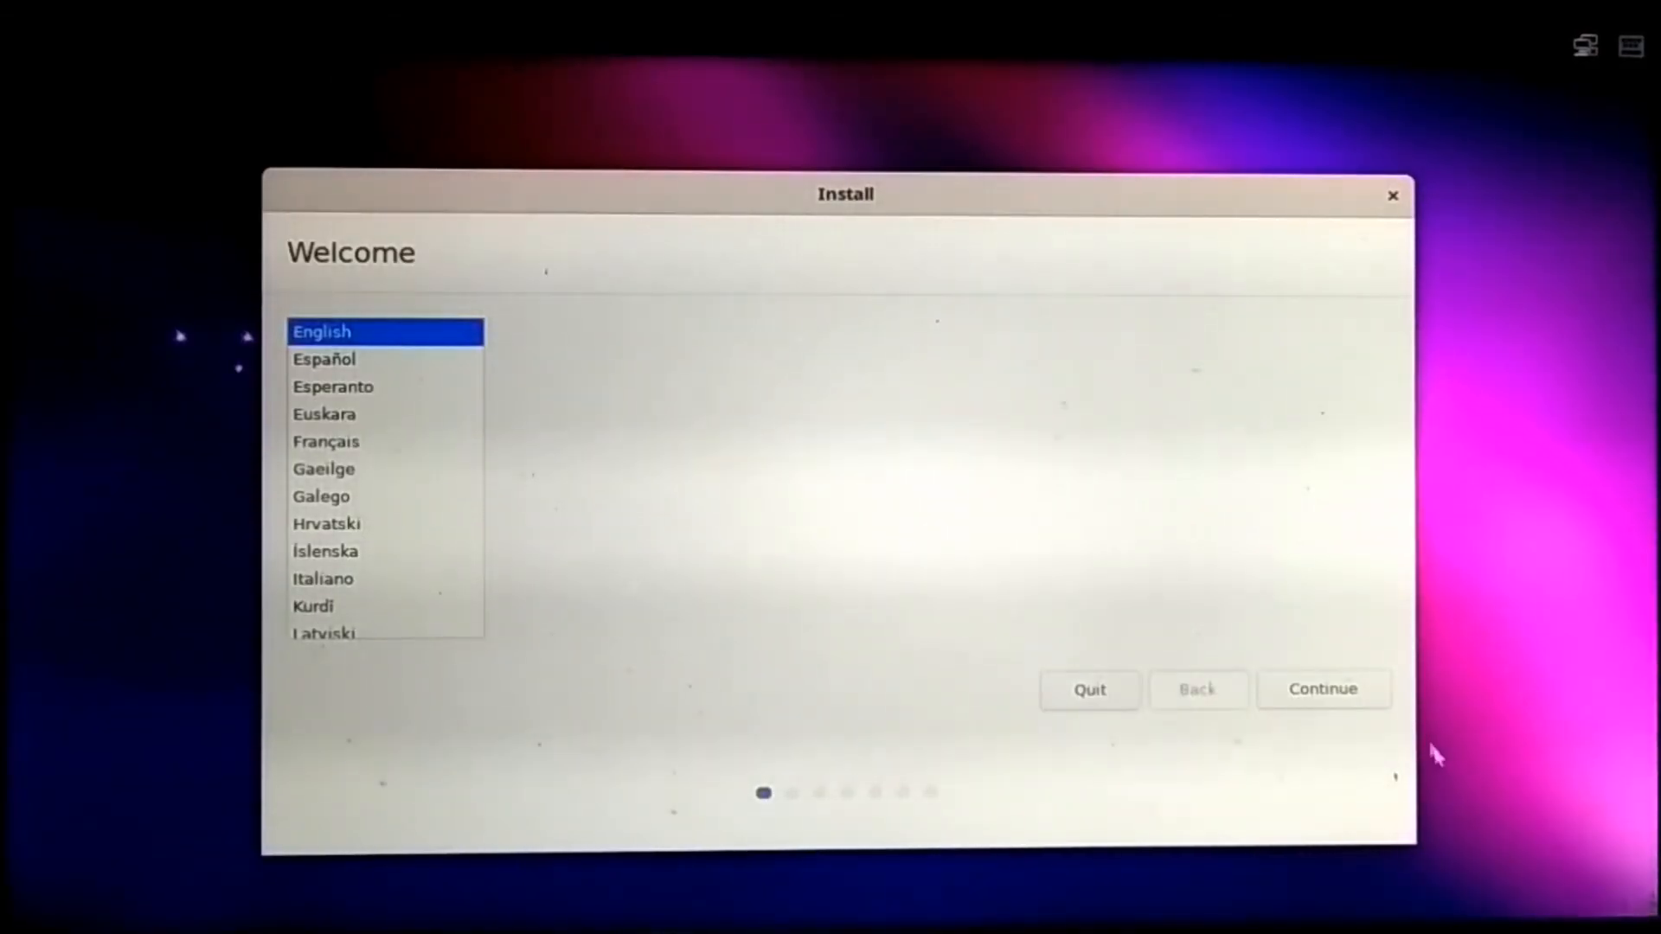
Accept English and the English (US) keyboard layout, and choose a normal installation with third-party graphics, Wi-Fi and media software.
left_click(1346, 697)
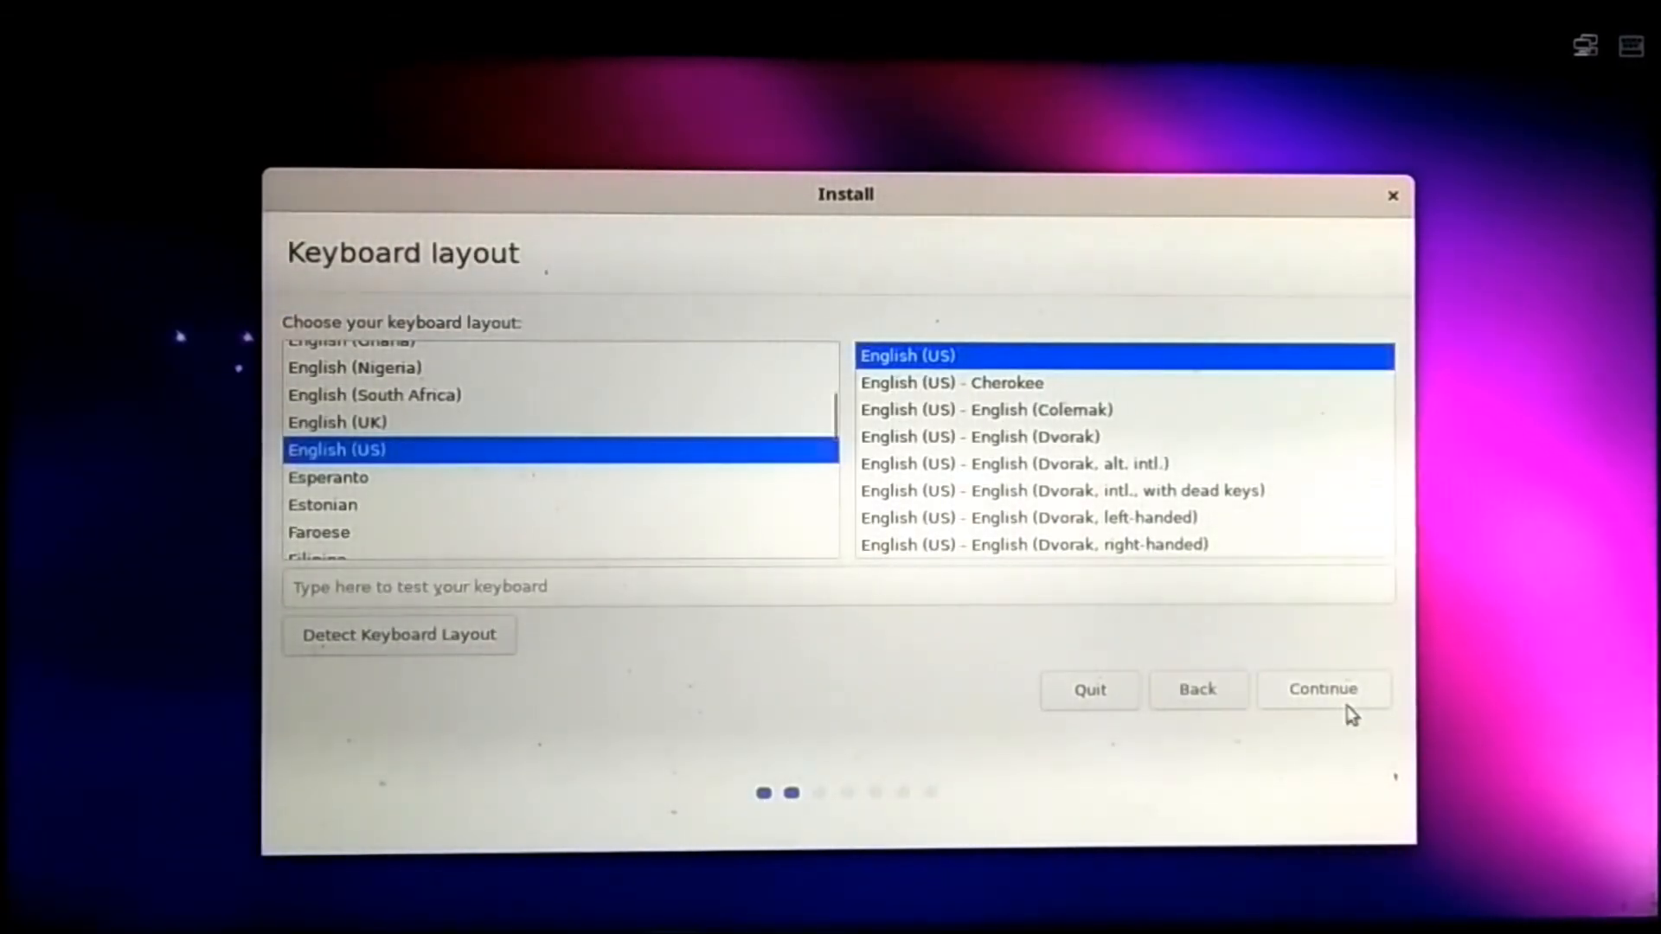
left_click(1341, 691)
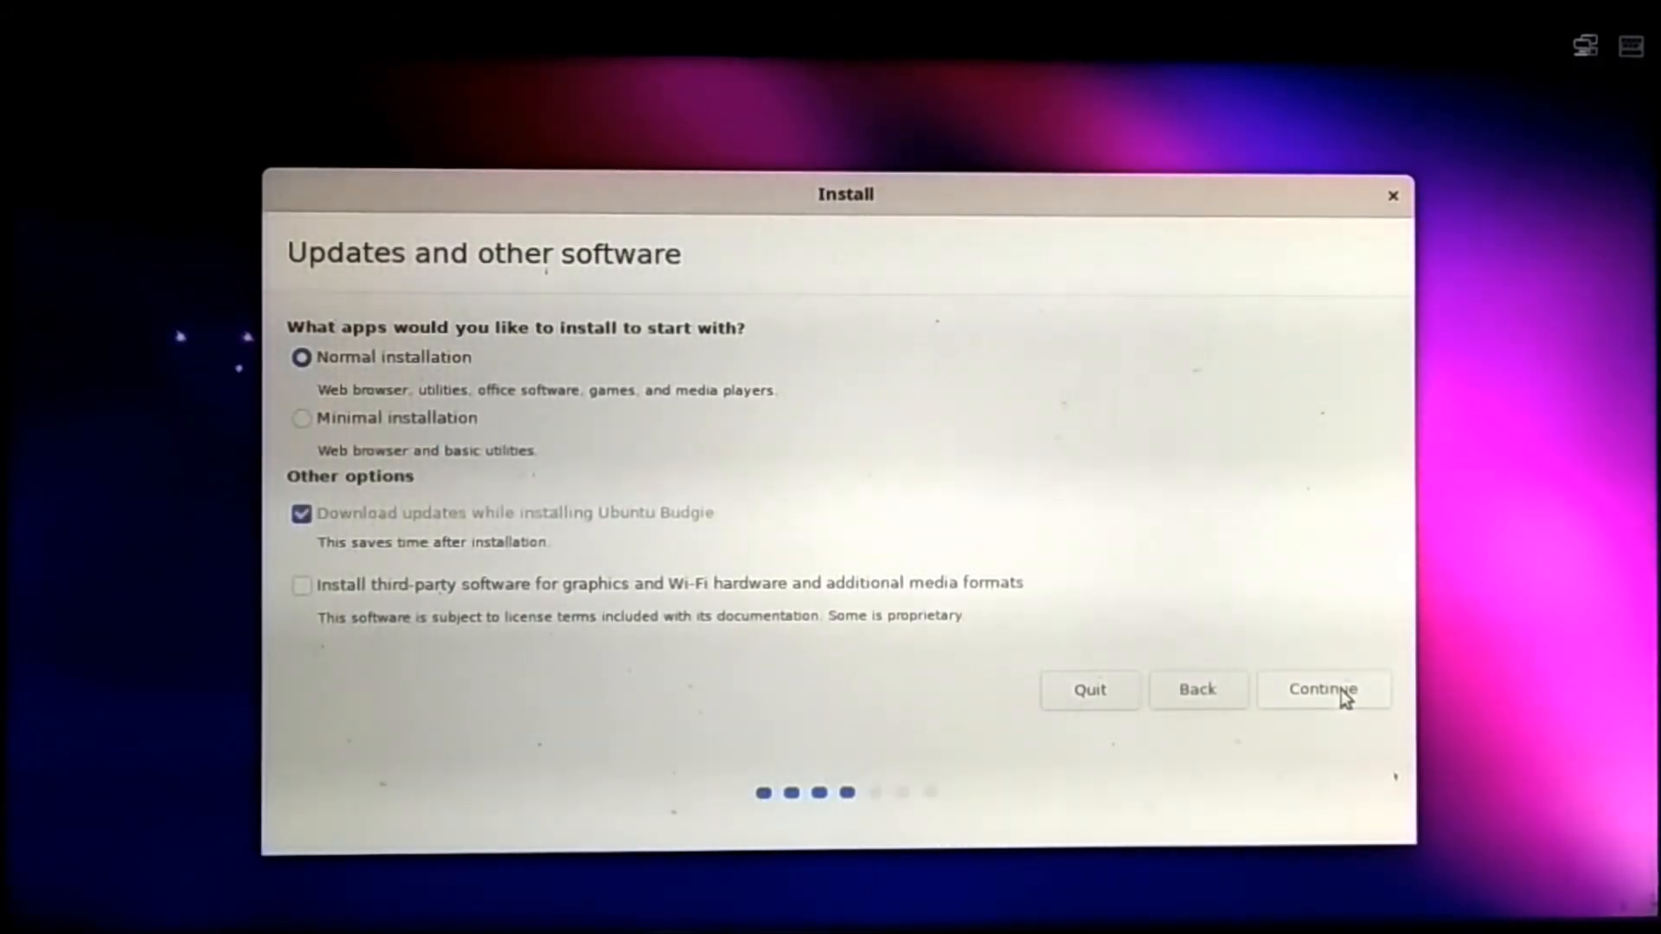
left_click(303, 589)
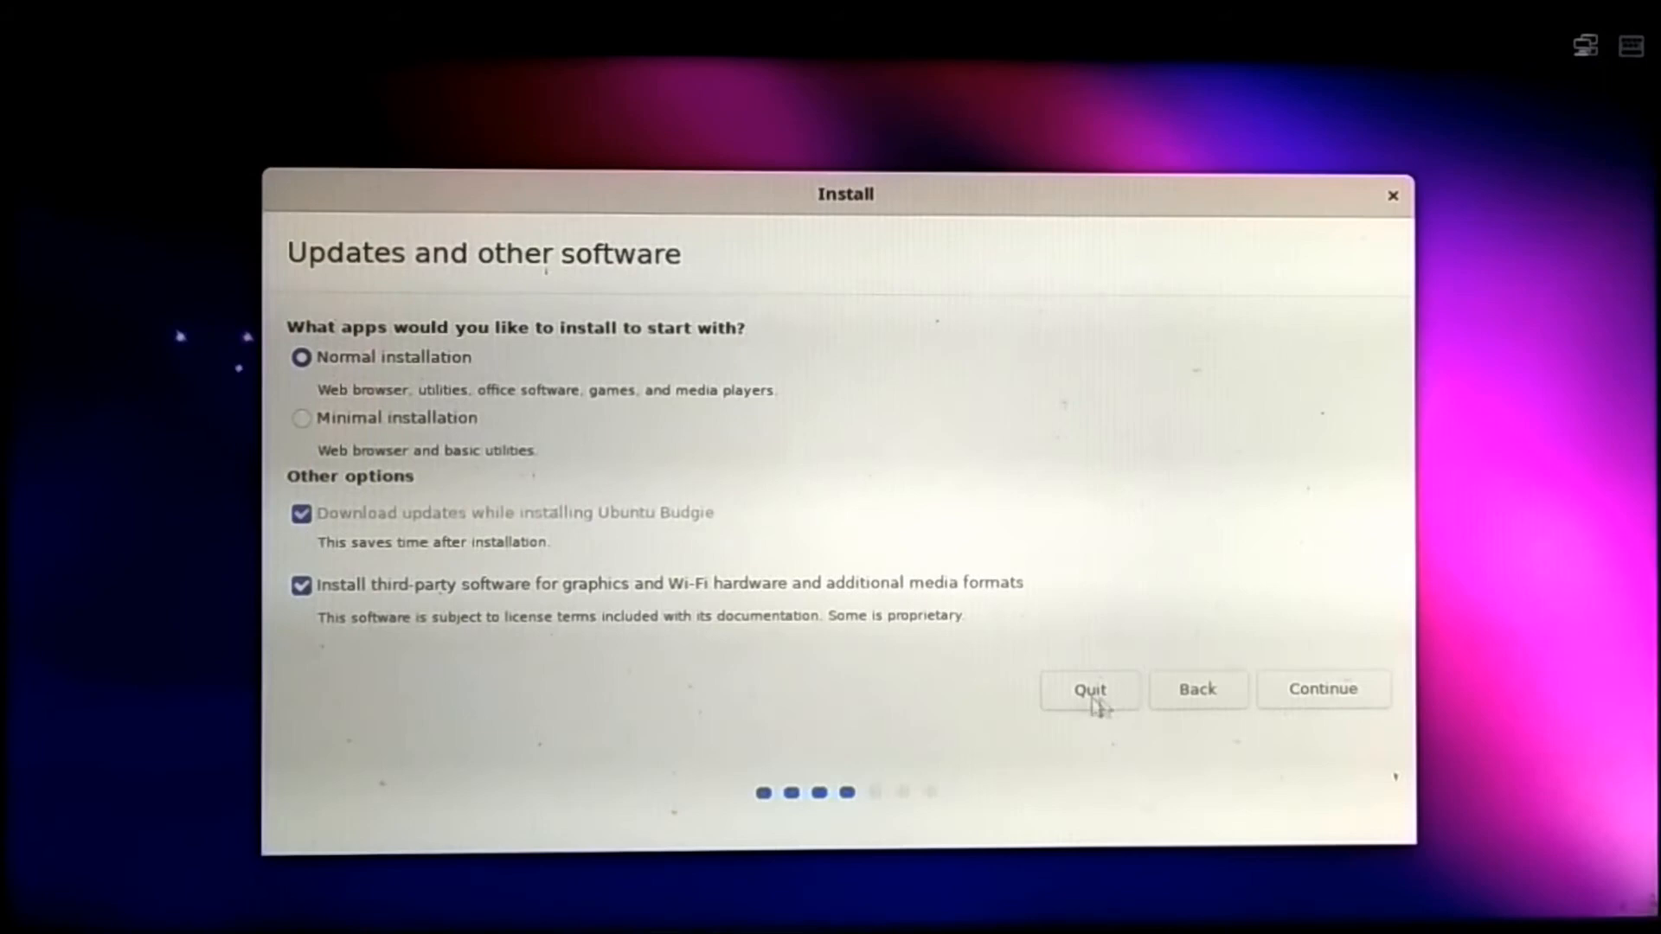
left_click(1333, 692)
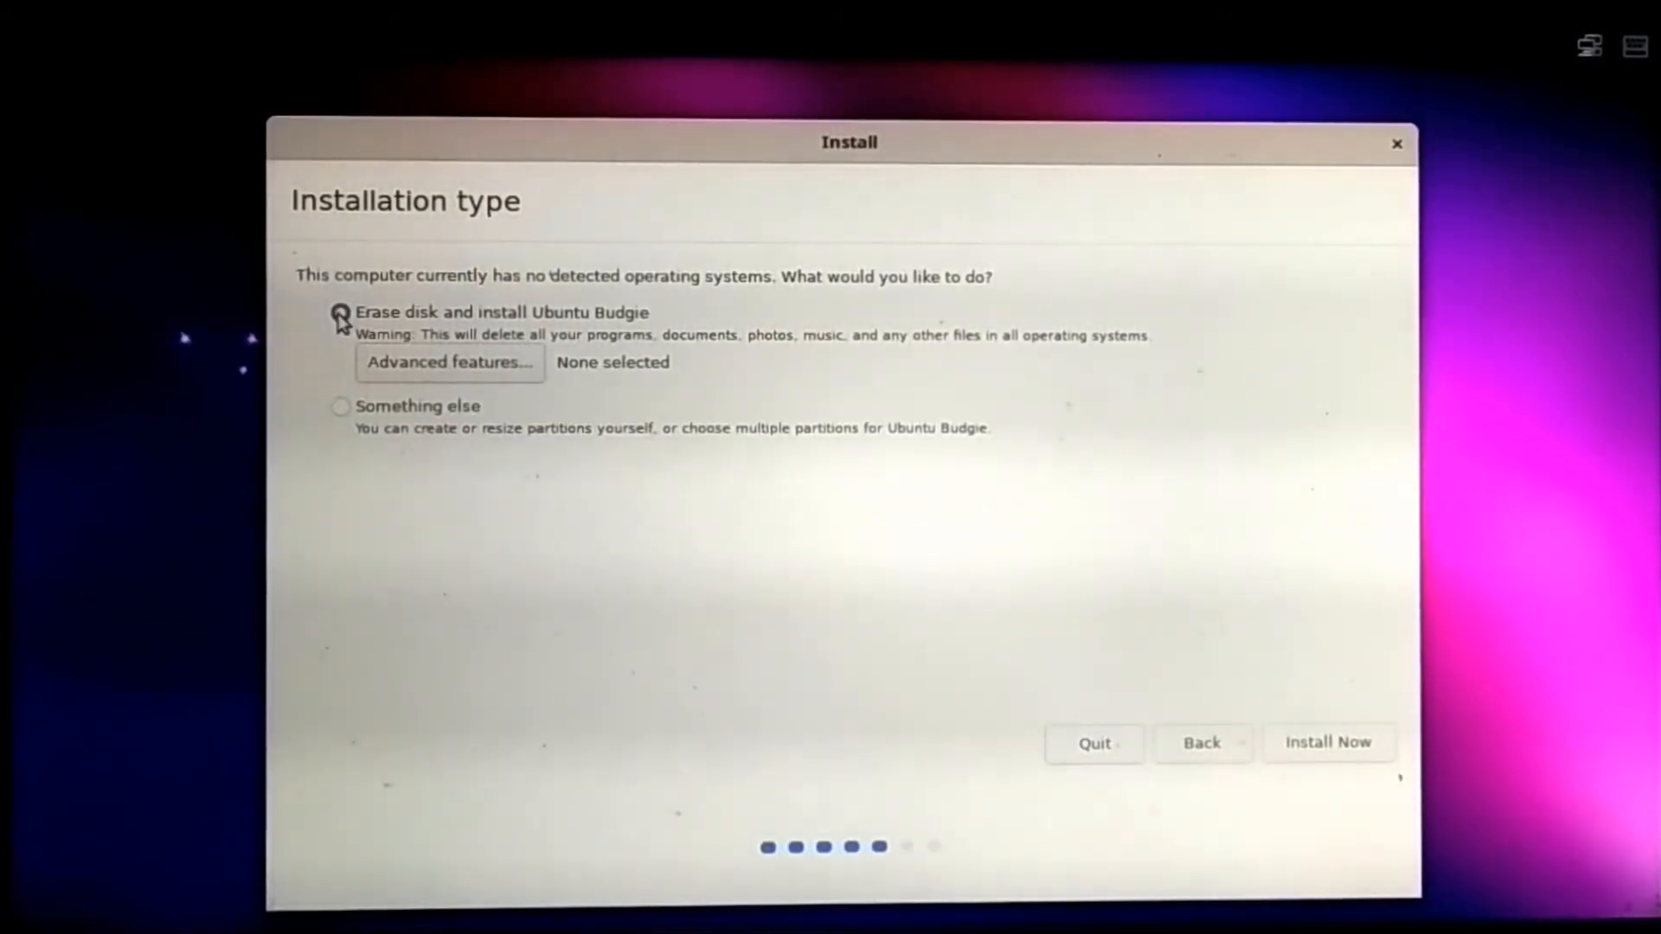
Start the installation with the erase-disk option, approve writing the changes to disk, and accept New York as the location.
left_click(1324, 742)
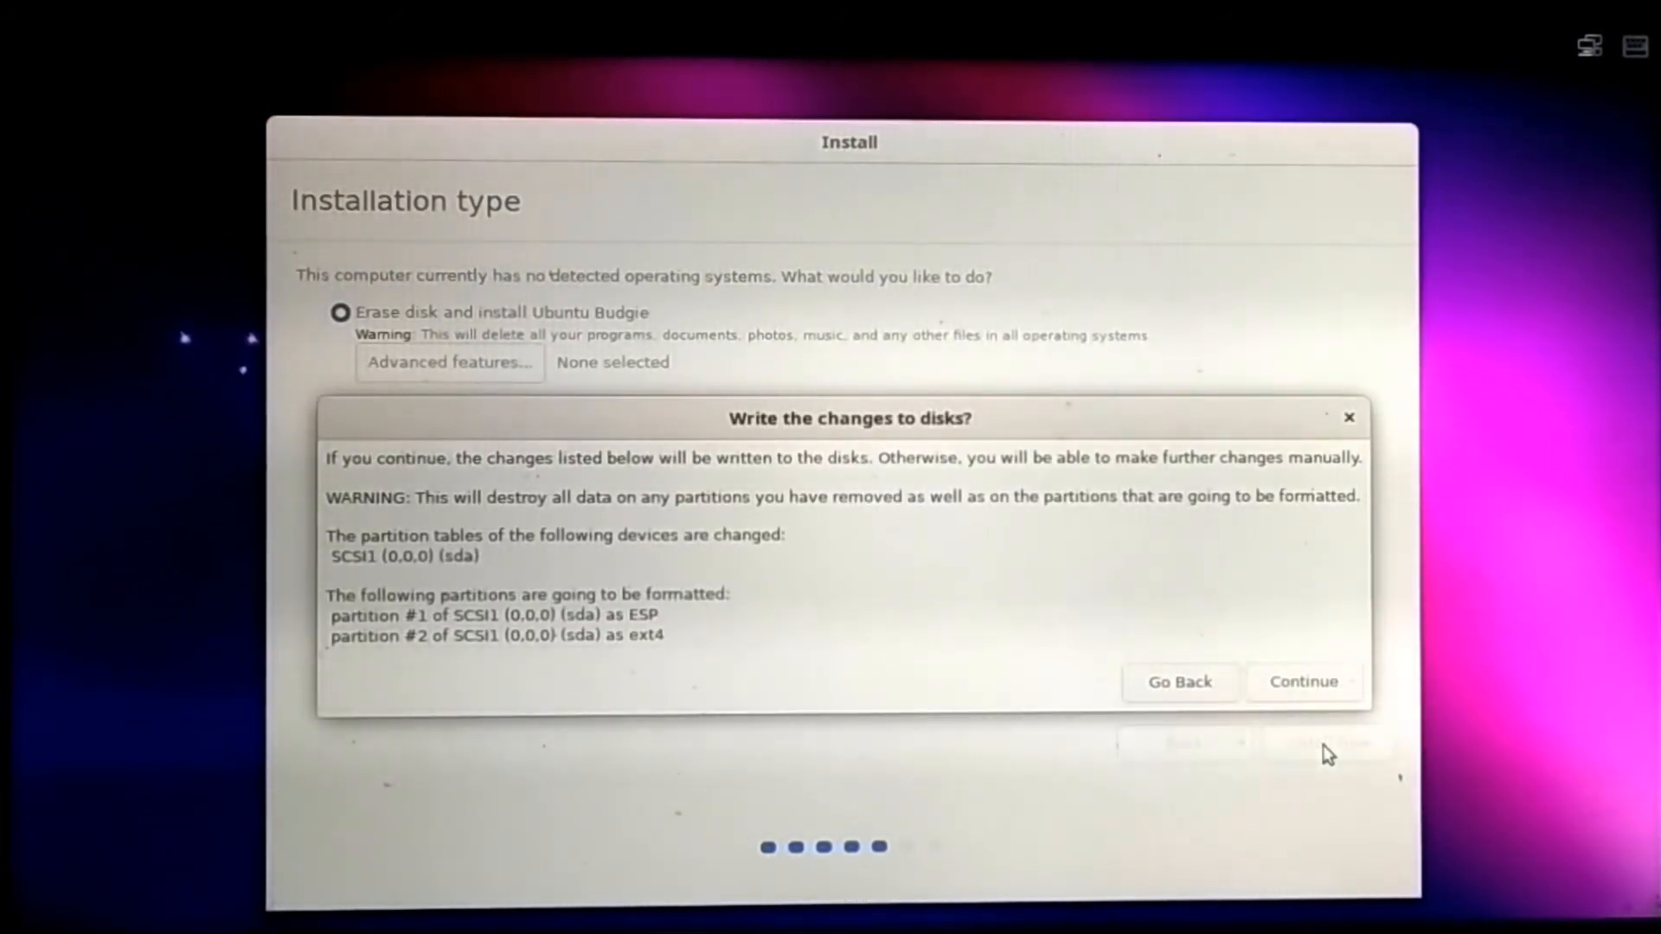
left_click(1296, 685)
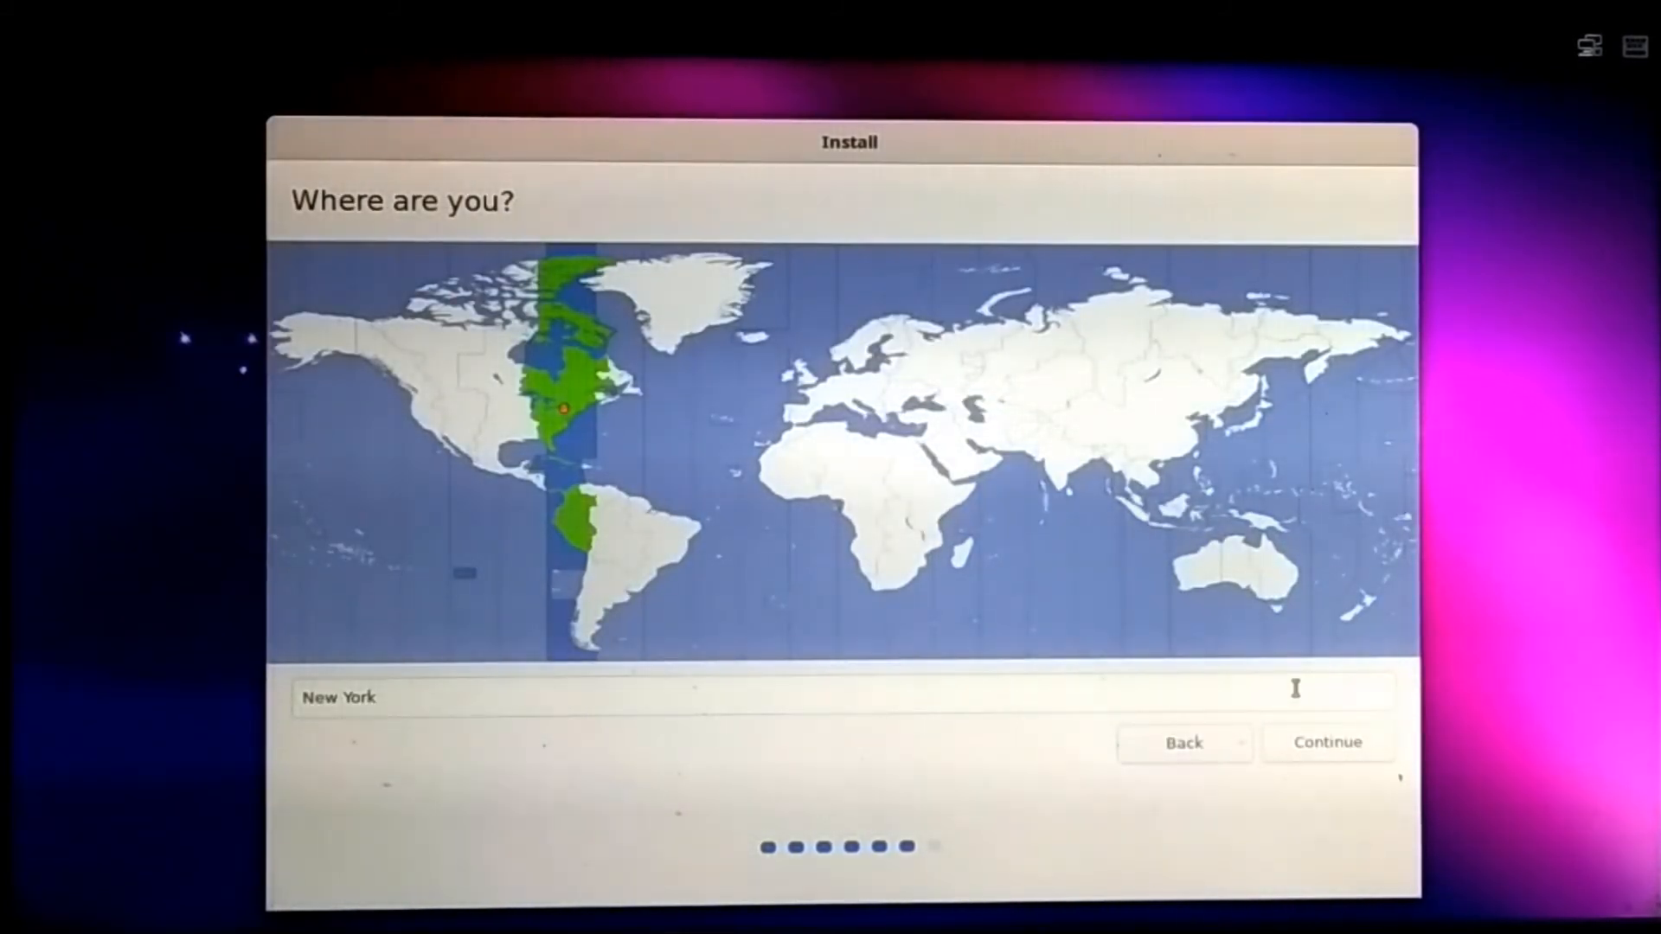
left_click(1316, 751)
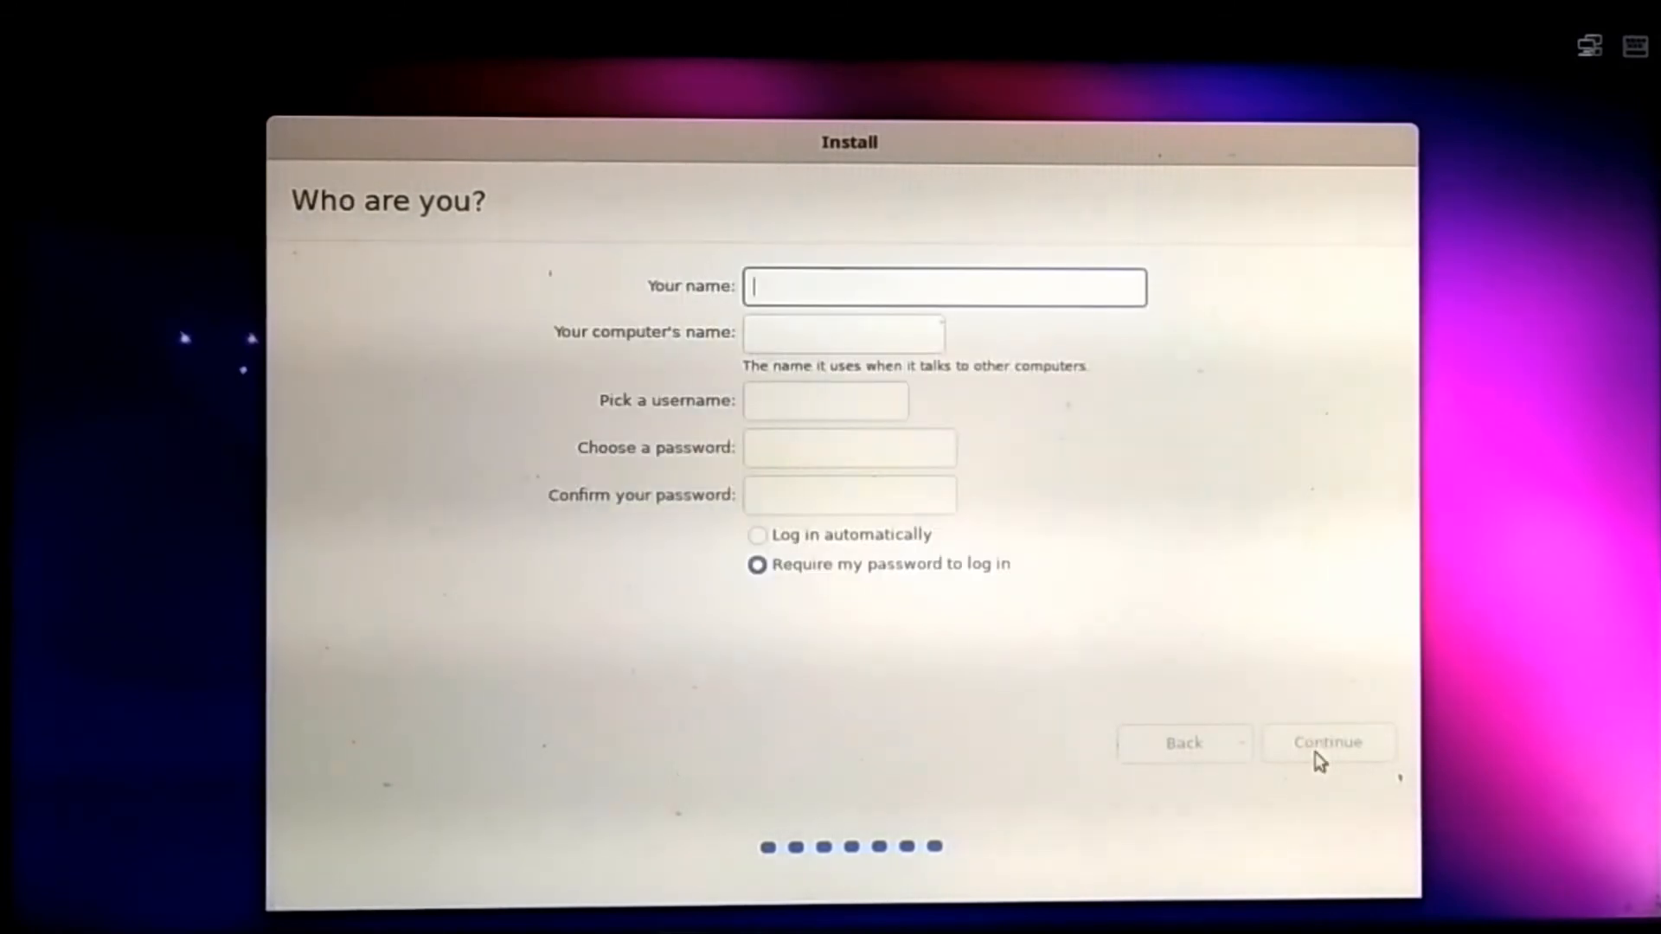
Enter the user's name, choose and confirm the account password with password login required, and let the installation run.
type("FMS")
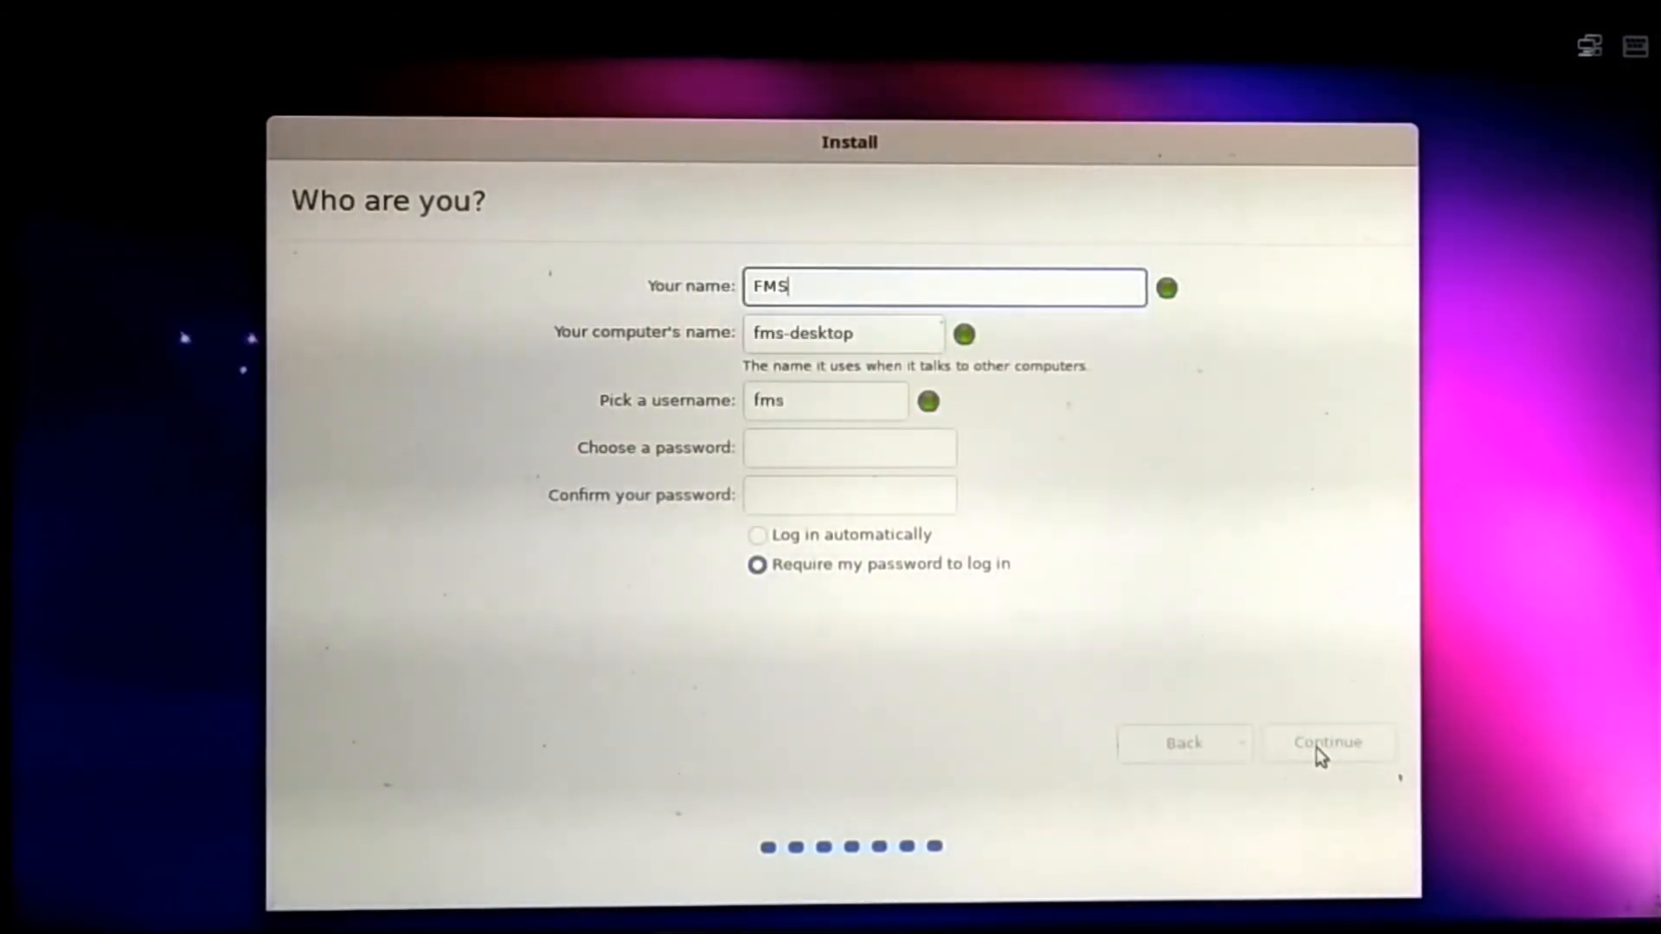
left_click(803, 458)
type("●●●●●●")
left_click(808, 493)
type("●●●●●●")
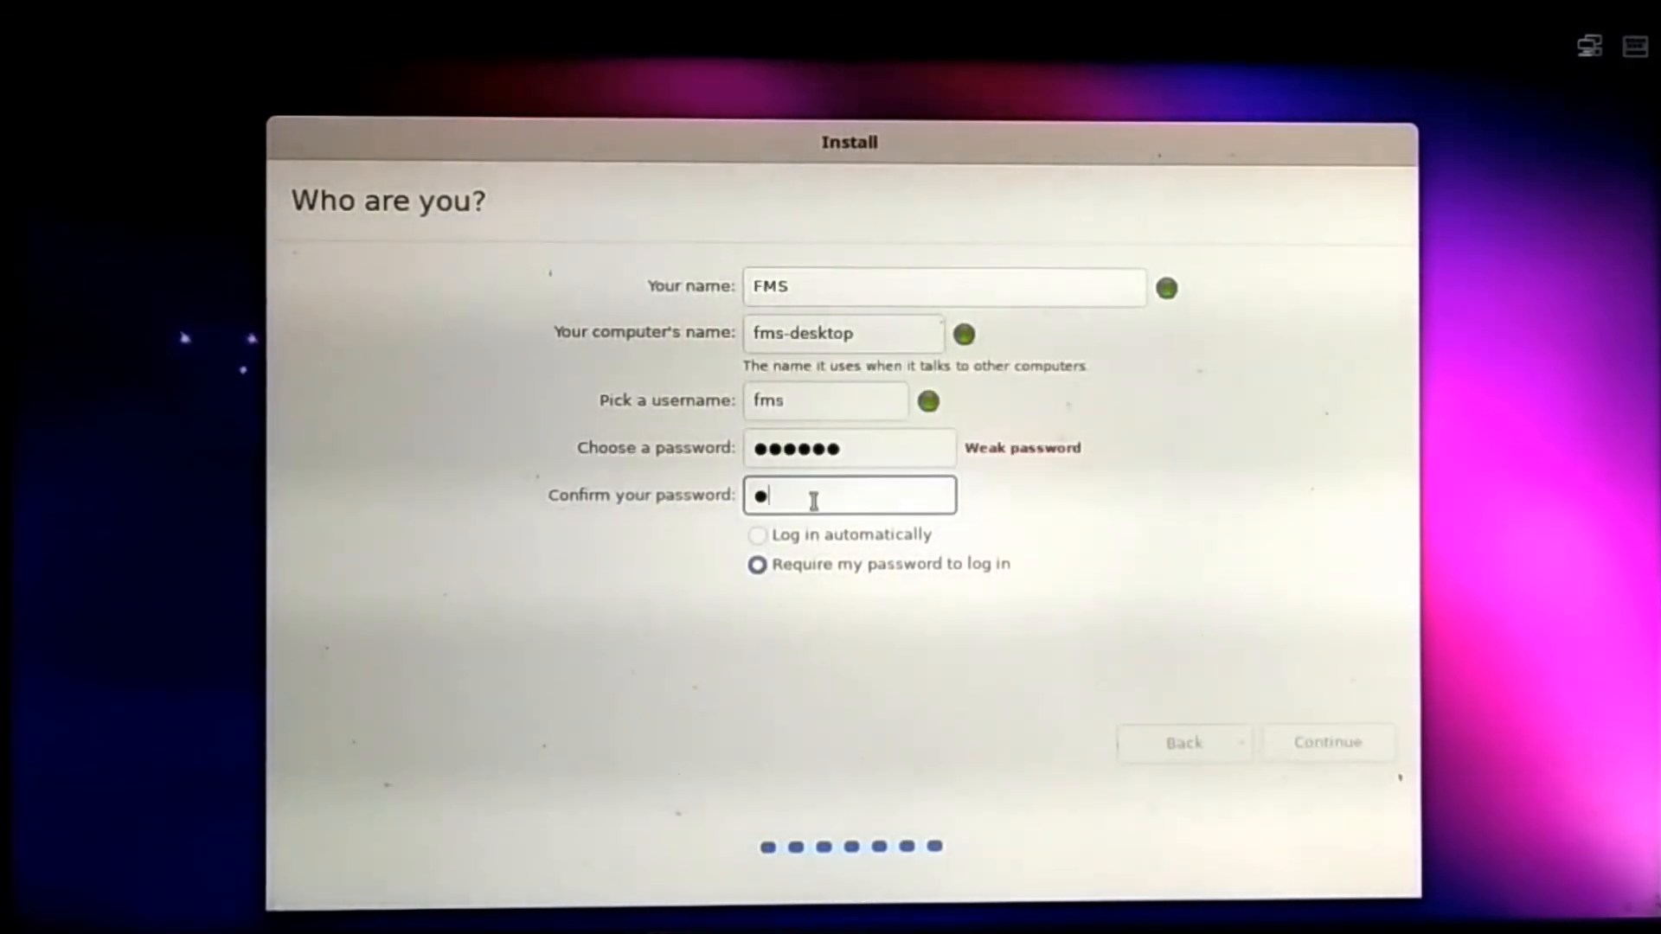
left_click(1316, 742)
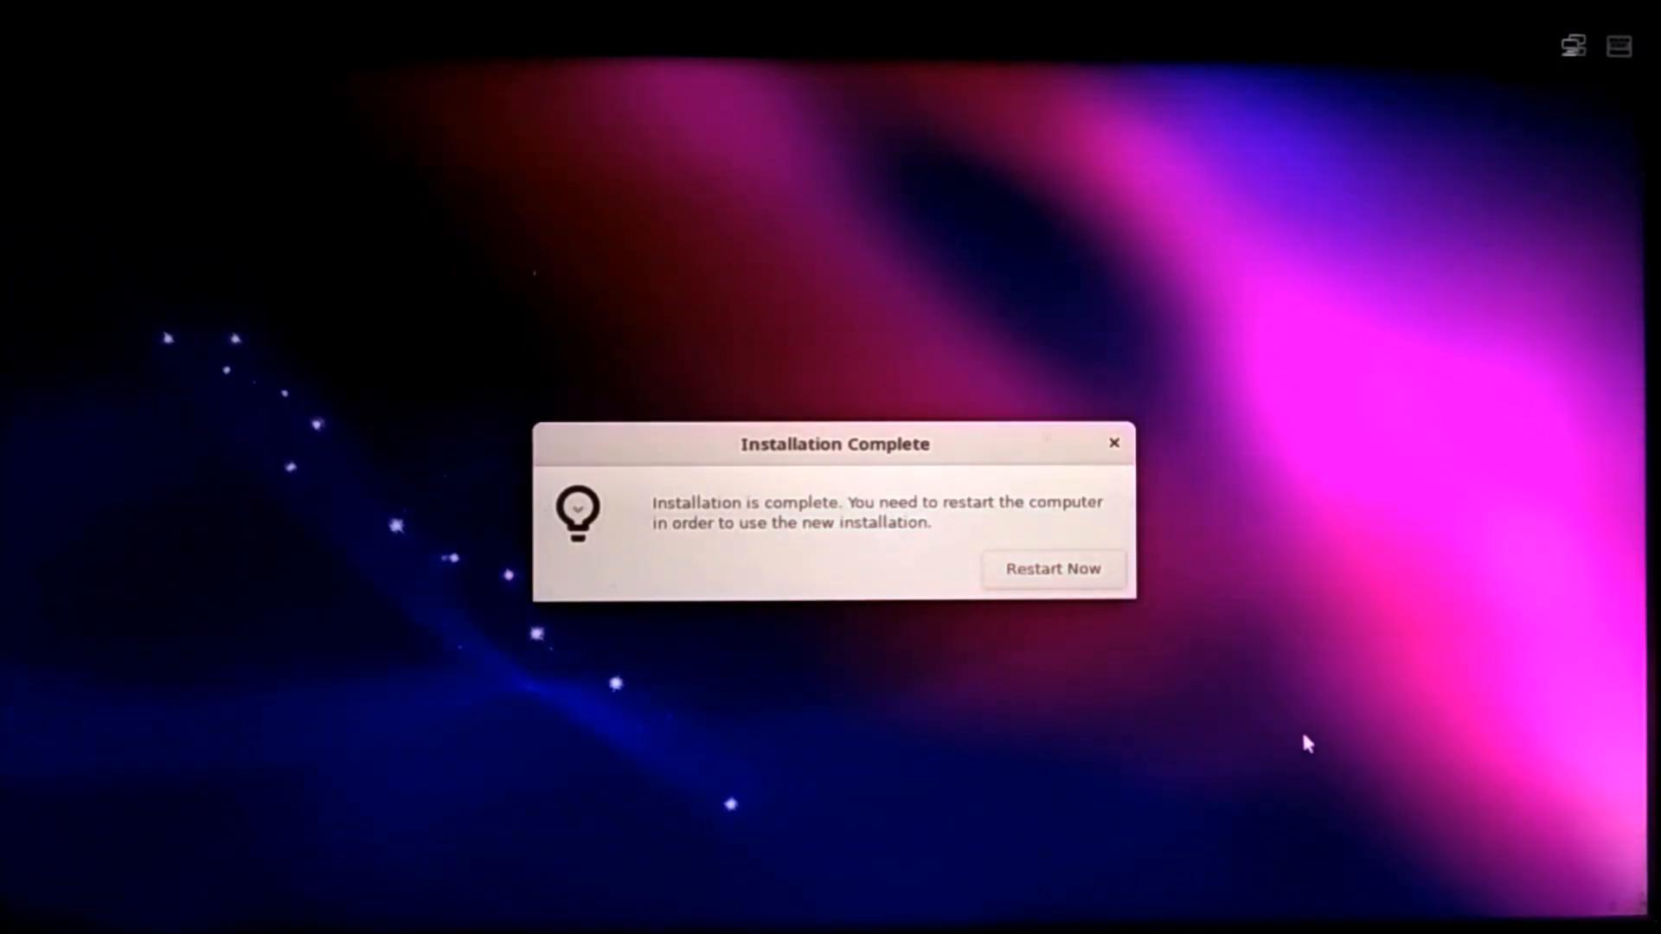
Restart into the new installation and log in to the user account with its password.
left_click(1092, 571)
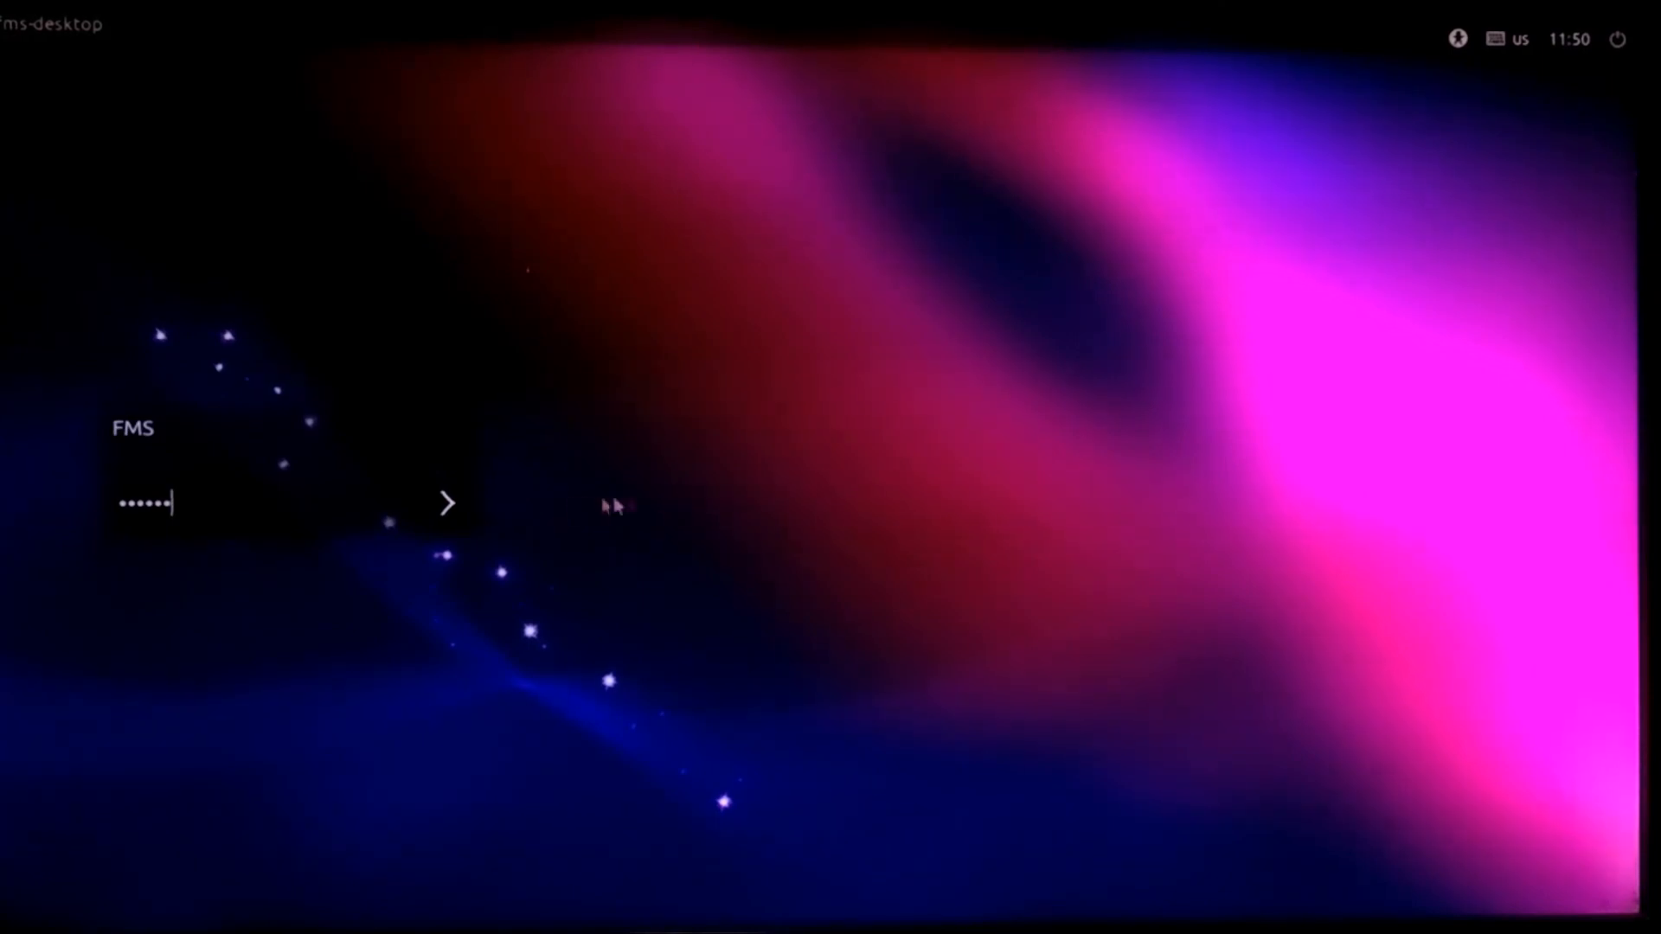
left_click(446, 509)
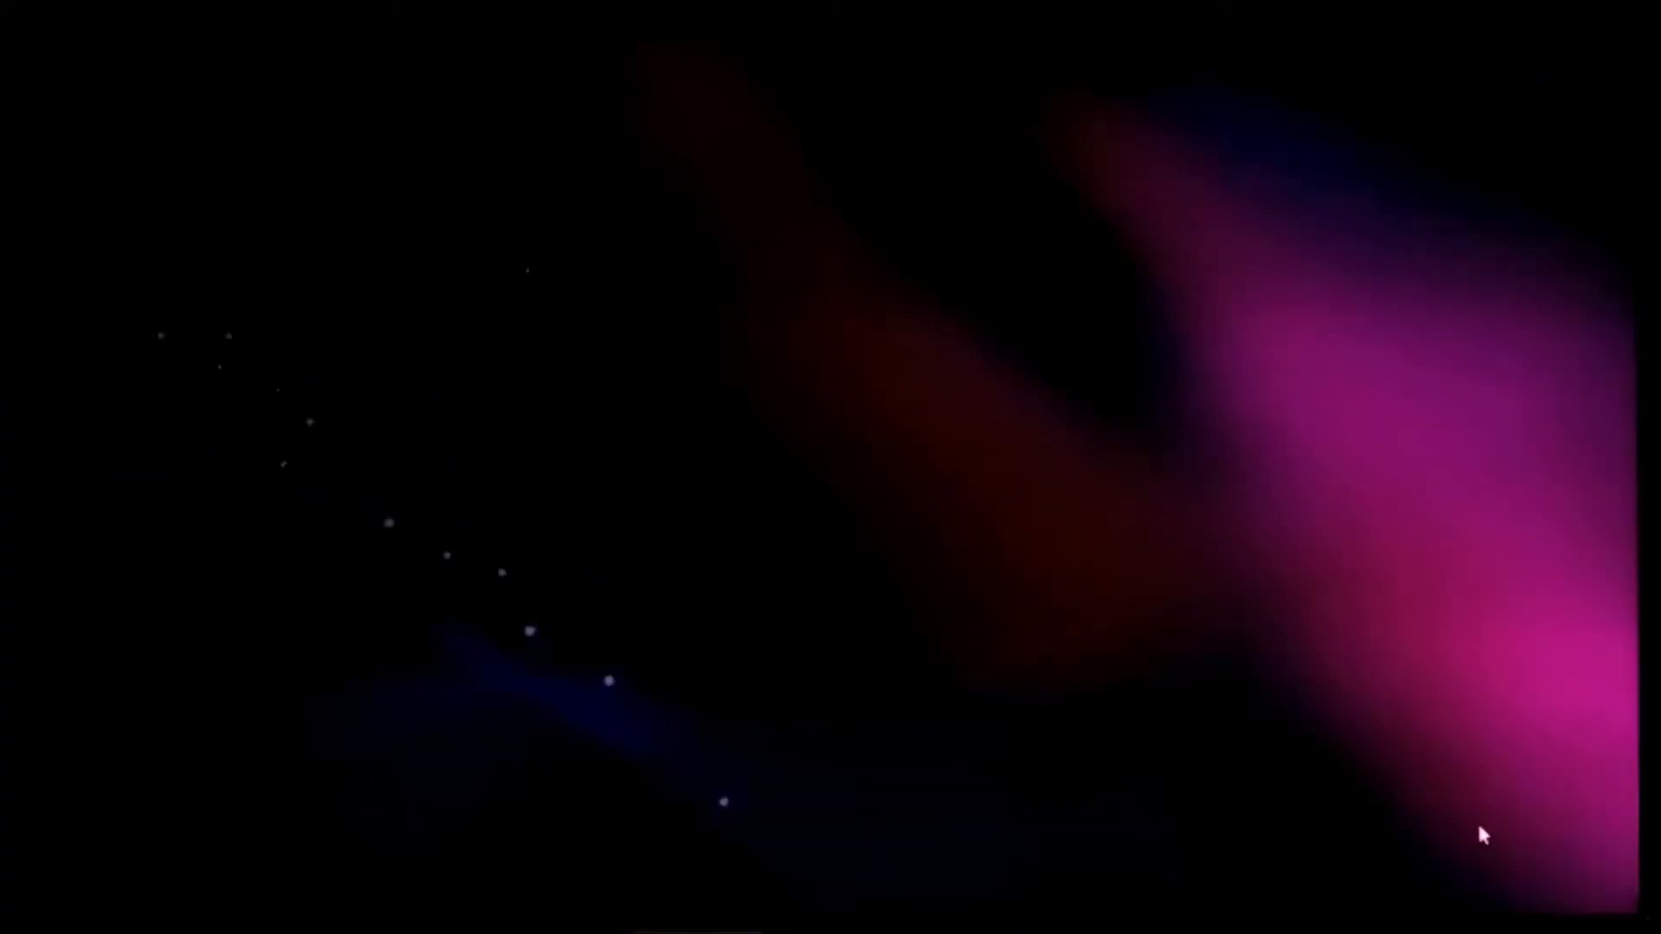